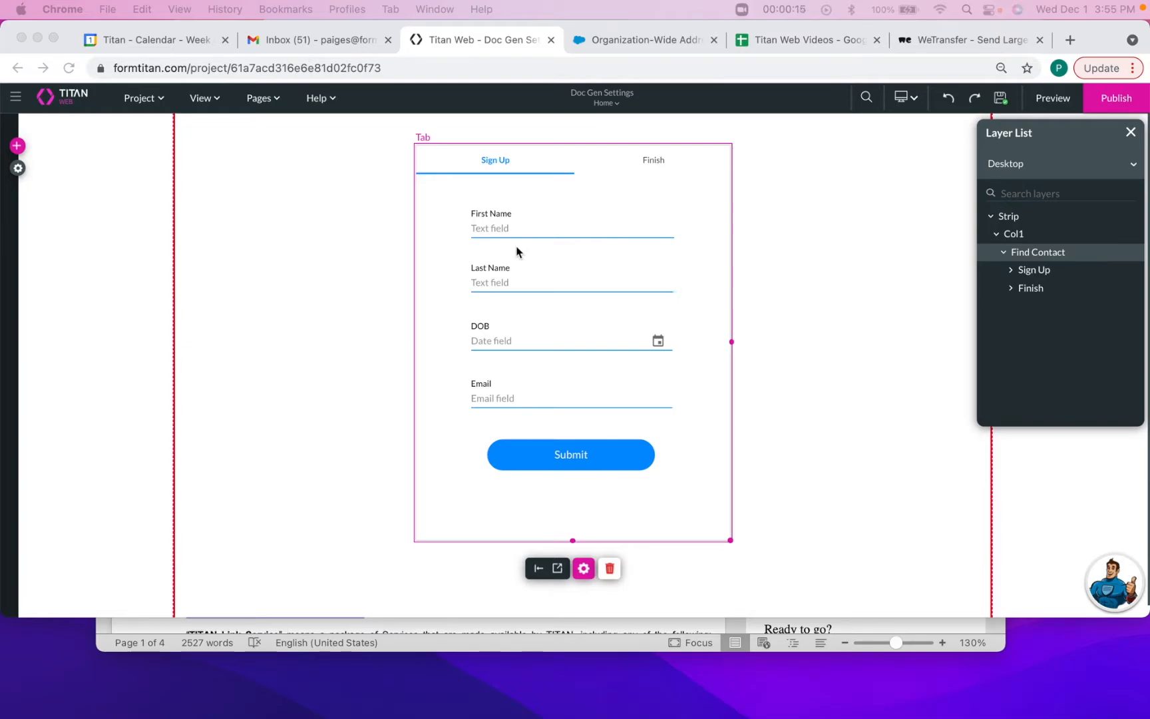
Inspect the First Name, Last Name and DOB inputs on the Sign Up form
{"action": "left_click", "coordinate": [527, 231]}
{"action": "left_click", "coordinate": [526, 230]}
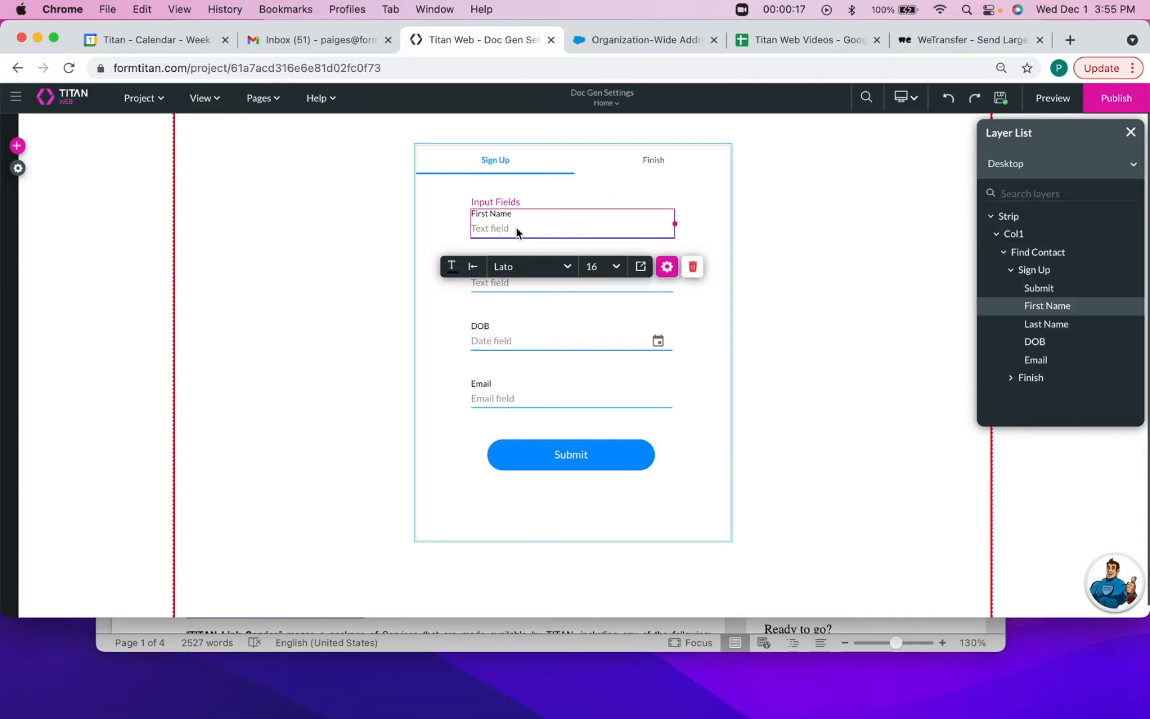
{"action": "left_click", "coordinate": [497, 289]}
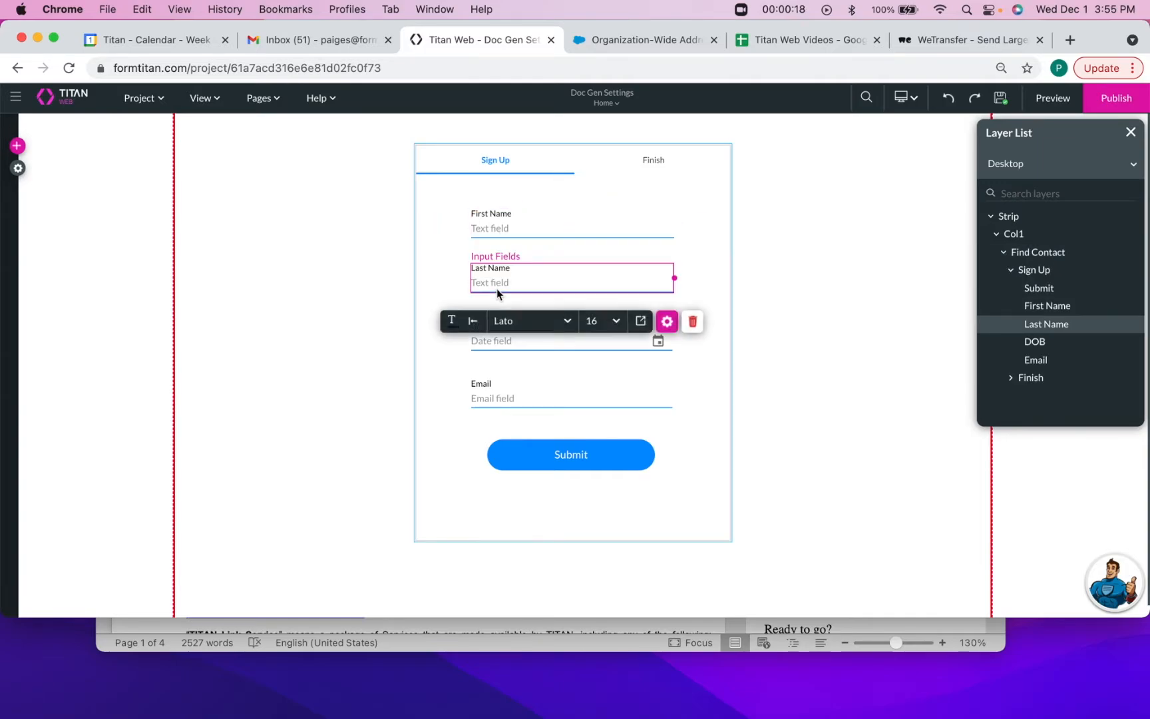
{"action": "left_click", "coordinate": [508, 226]}
{"action": "left_click", "coordinate": [504, 342]}
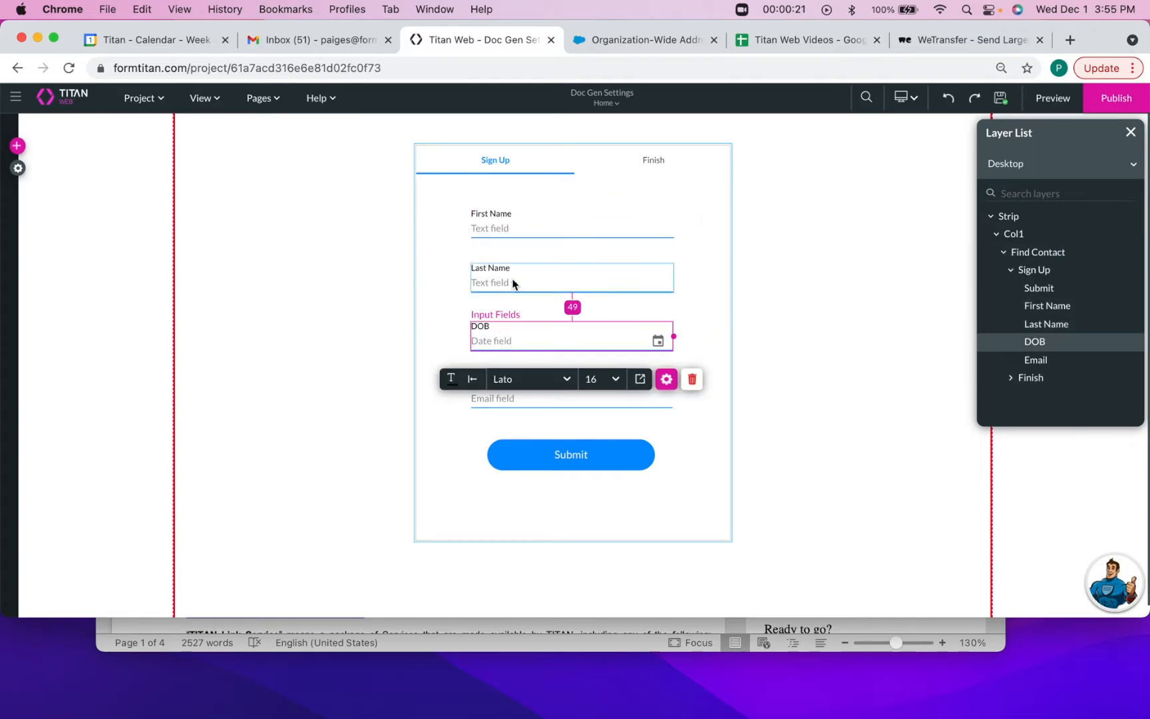
{"action": "left_click", "coordinate": [520, 233]}
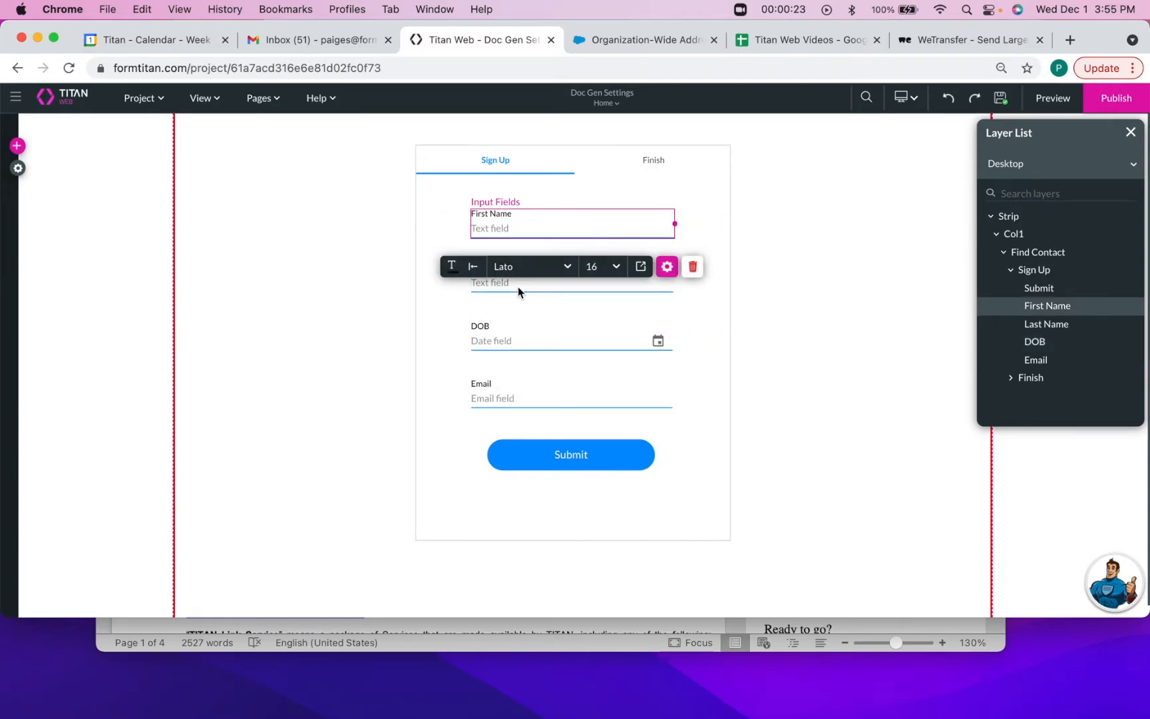
{"action": "left_click", "coordinate": [498, 341]}
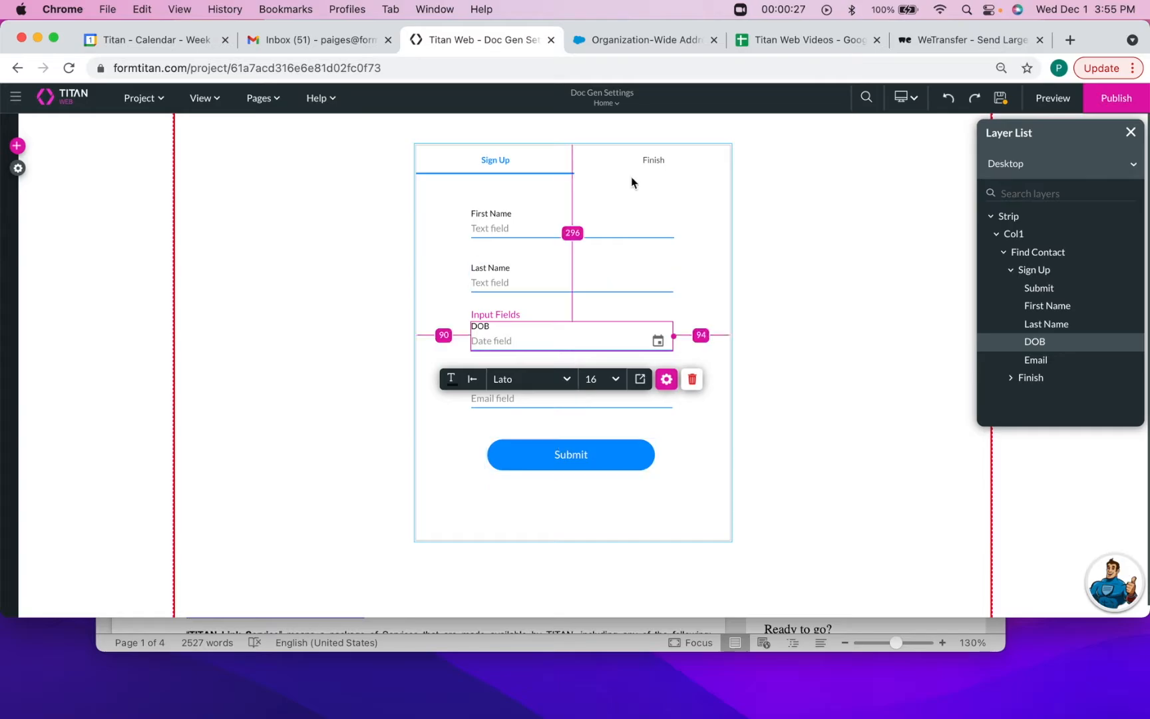
View the Finish page's thank-you message, return to Sign Up, and bring the Titan Service Agreement forward
{"action": "left_click", "coordinate": [651, 163]}
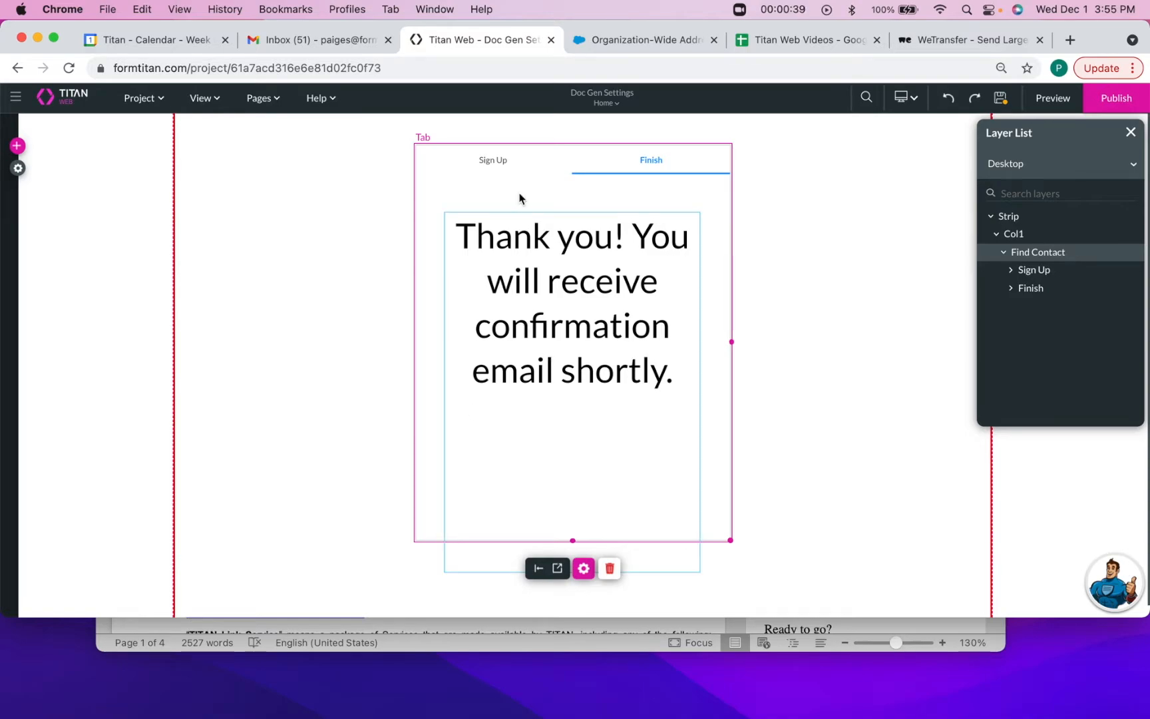
{"action": "left_click", "coordinate": [492, 160]}
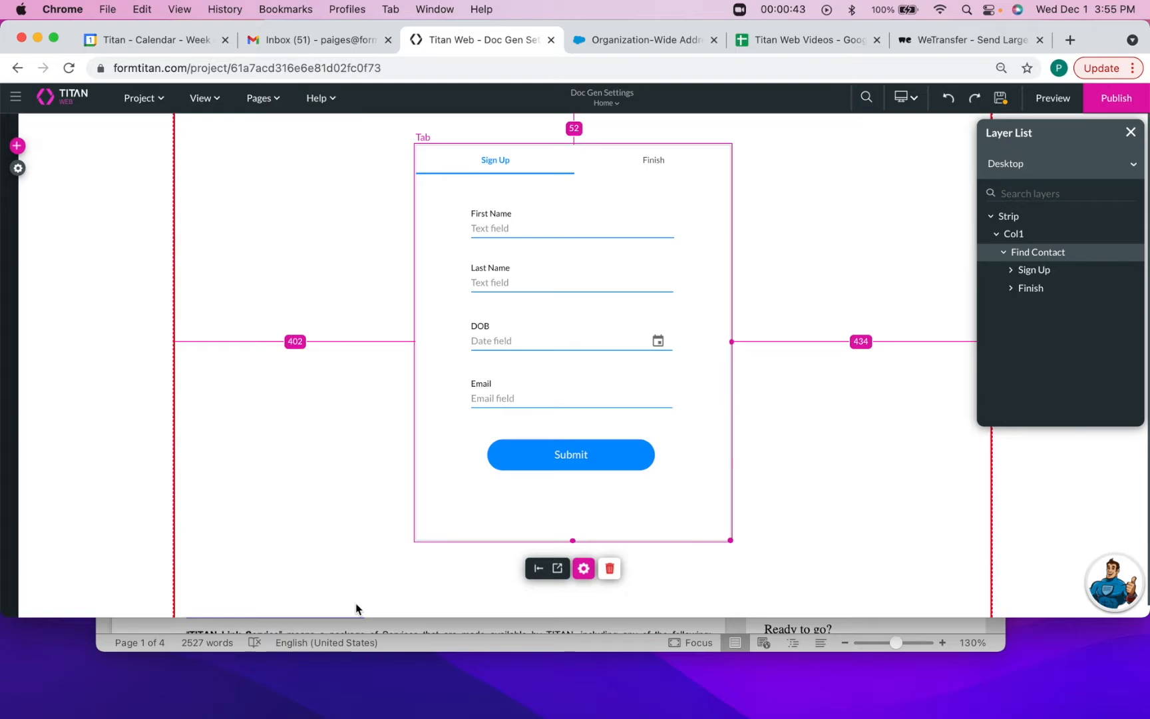
{"action": "left_click", "coordinate": [356, 626]}
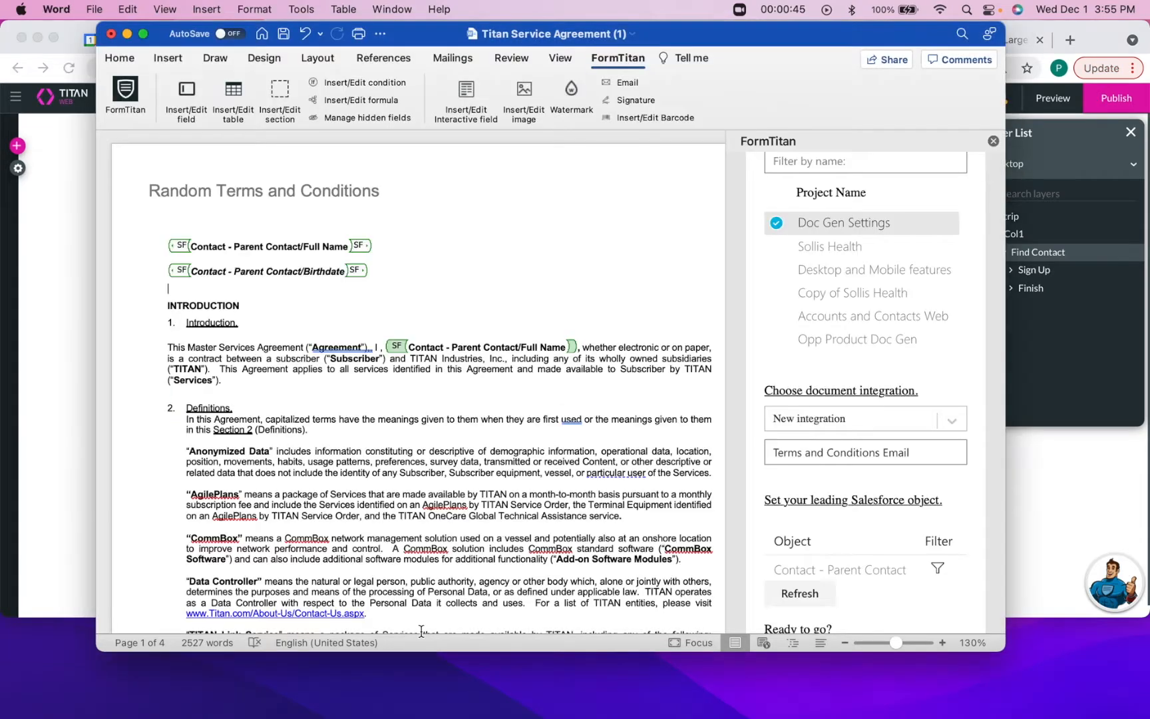
Maximize the Titan Service Agreement and check its two Full Name merge fields without editing them
{"action": "left_click", "coordinate": [142, 33]}
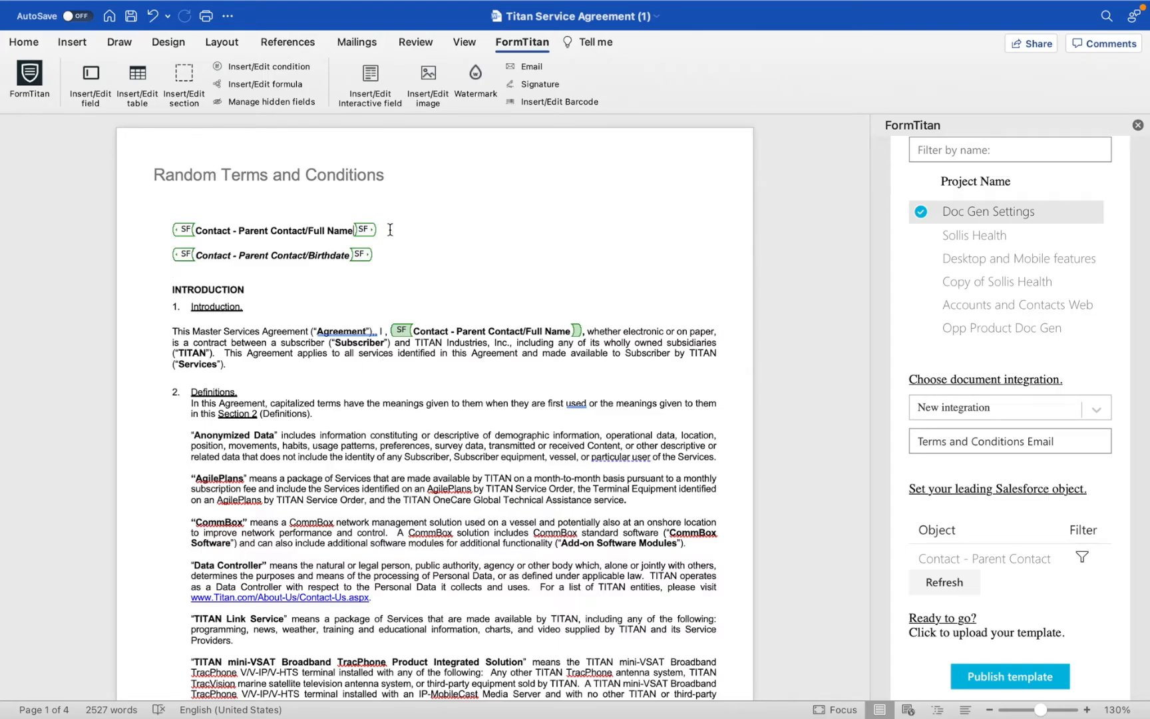
{"action": "left_click_drag", "start_coordinate": [390, 229], "coordinate": [180, 242]}
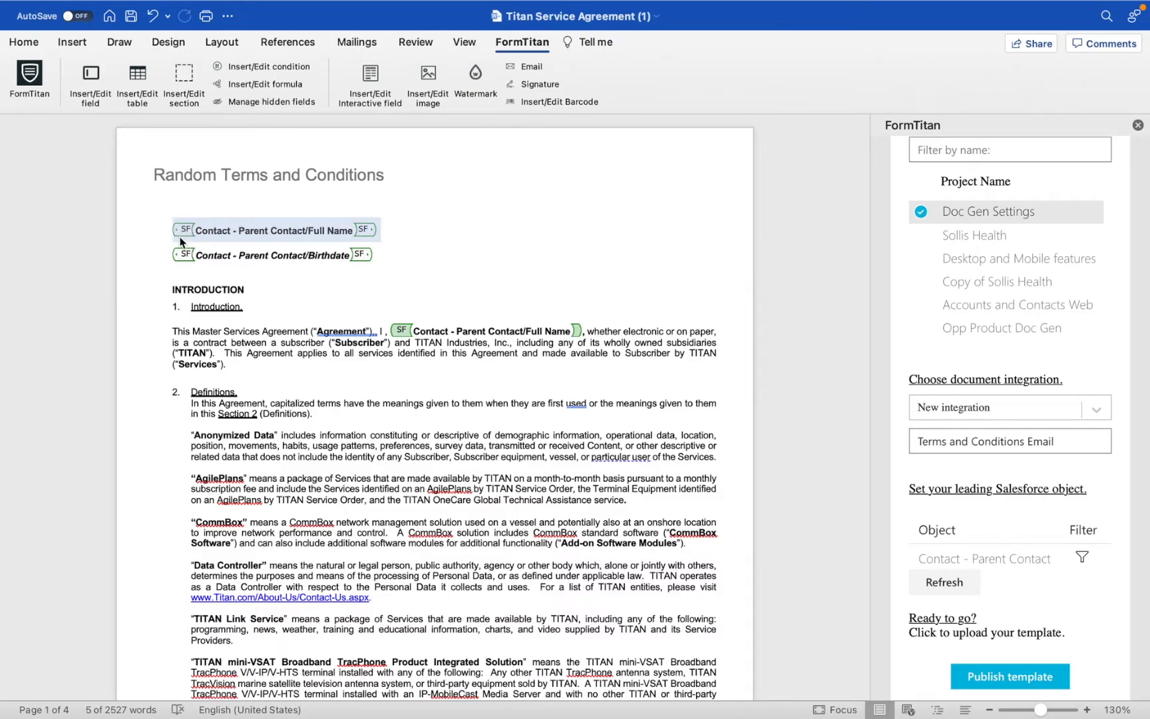
{"action": "left_click", "coordinate": [386, 254]}
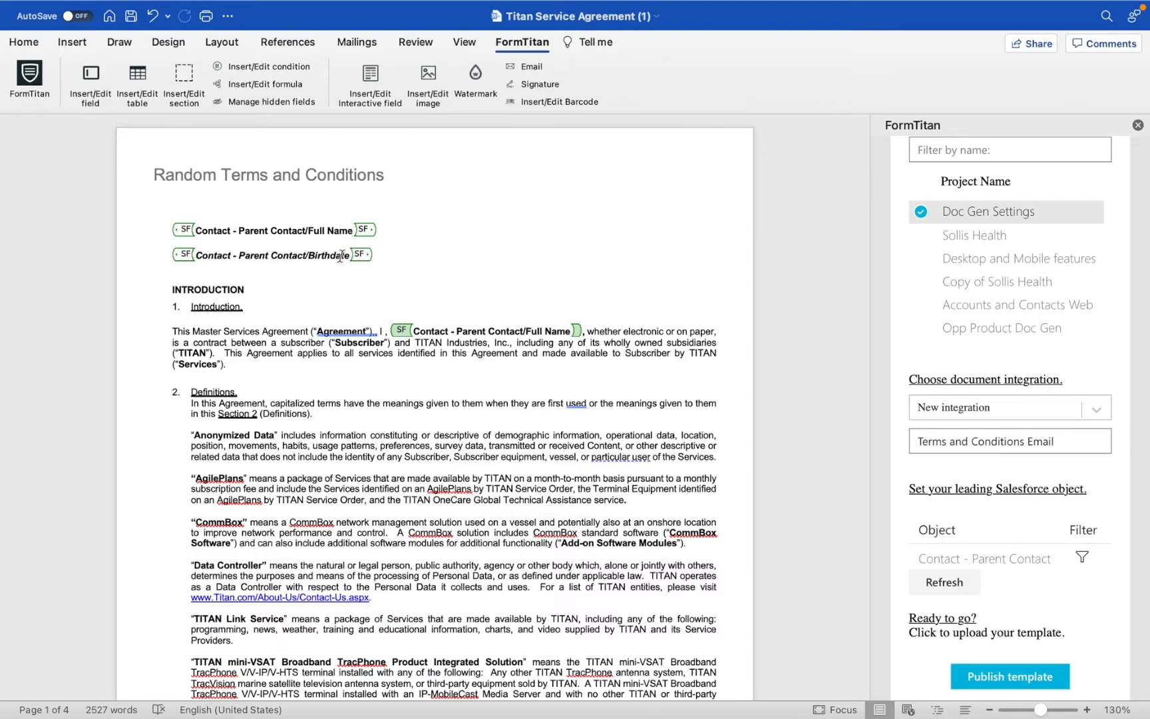
{"action": "left_click_drag", "start_coordinate": [587, 331], "coordinate": [415, 328]}
{"action": "left_click", "coordinate": [471, 394]}
{"action": "scroll", "coordinate": [970, 276], "scroll_direction": "up", "scroll_amount": 5}
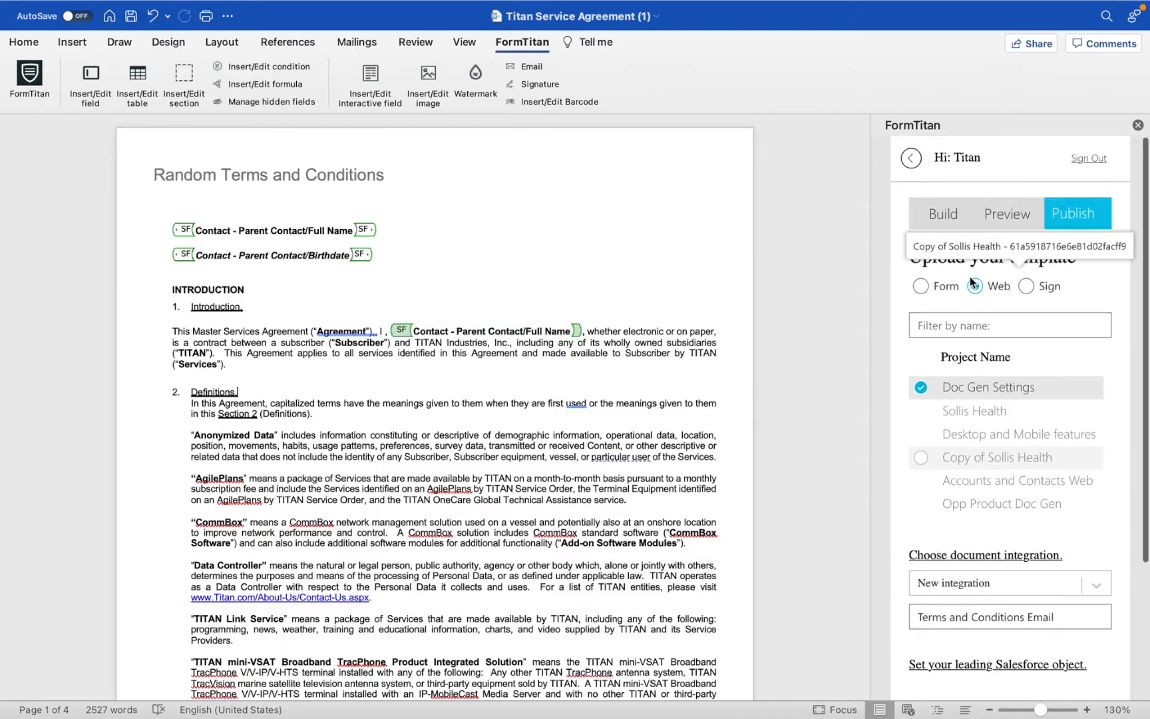
Publish the template to the Web Doc Gen Settings project as a new integration
{"action": "left_click", "coordinate": [997, 216]}
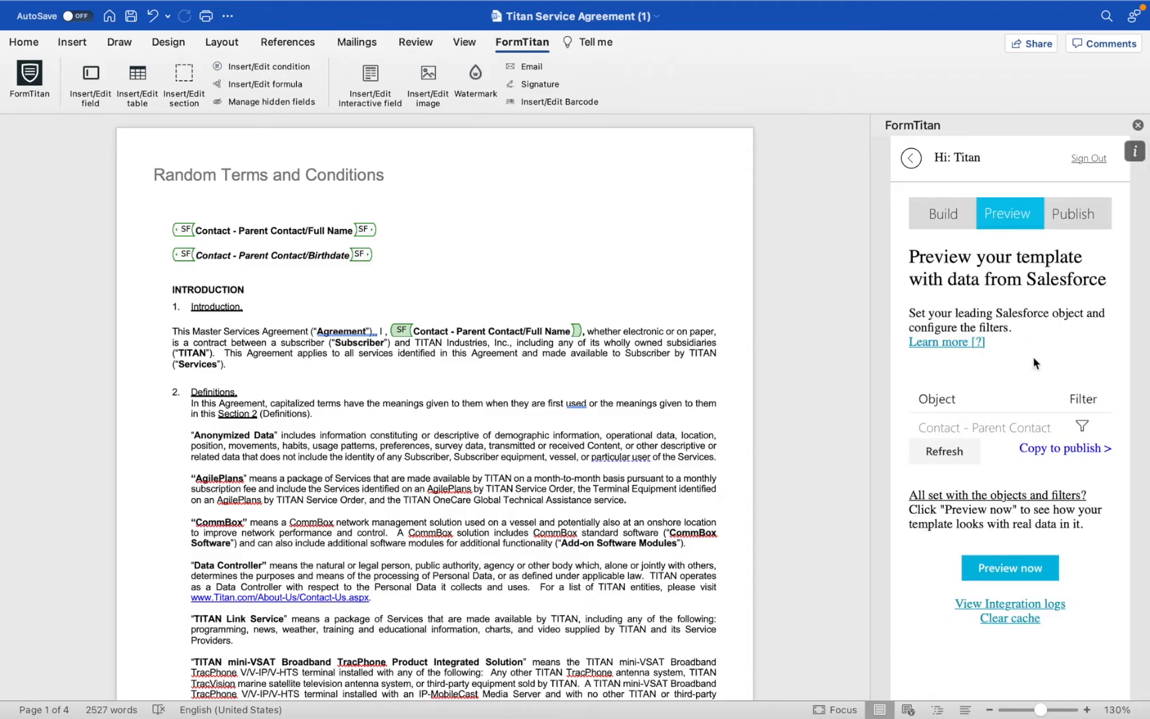
{"action": "left_click", "coordinate": [1070, 450]}
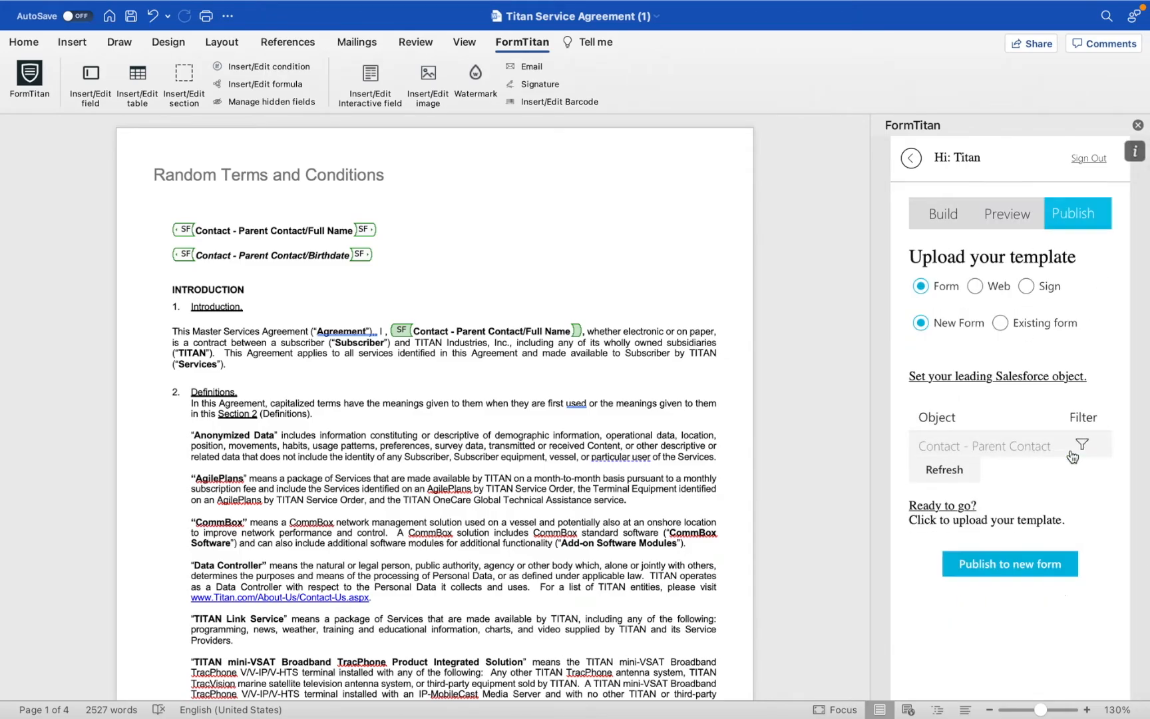
{"action": "left_click", "coordinate": [975, 287]}
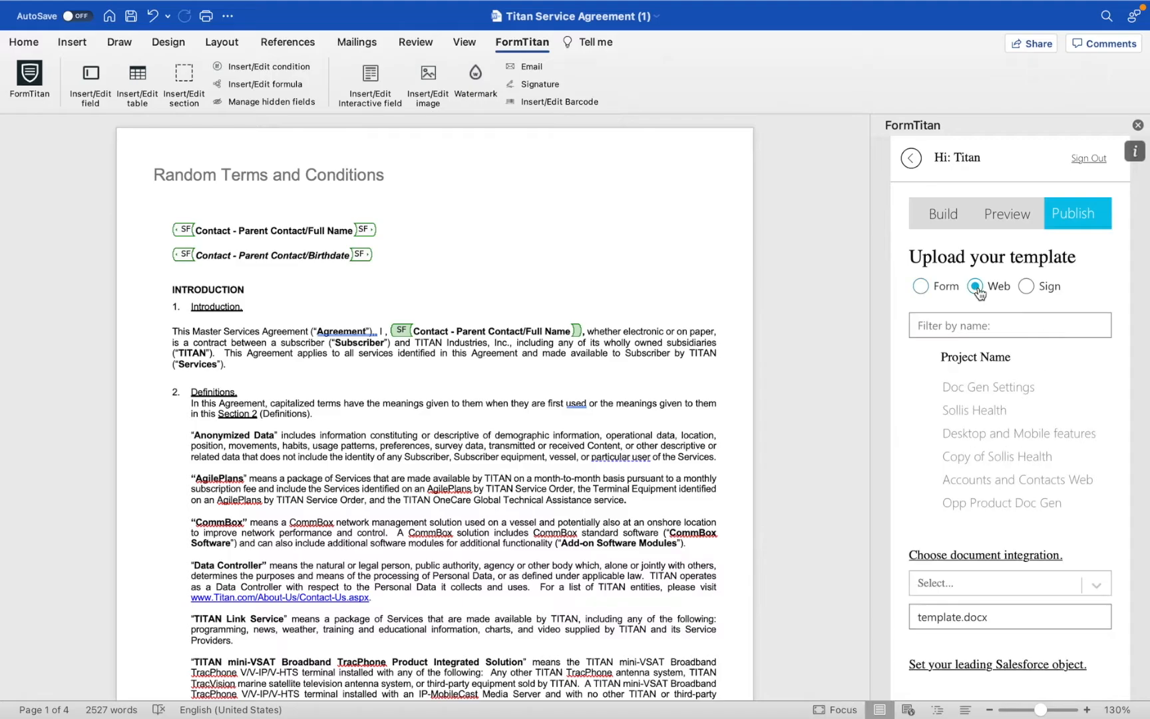
{"action": "left_click", "coordinate": [987, 392]}
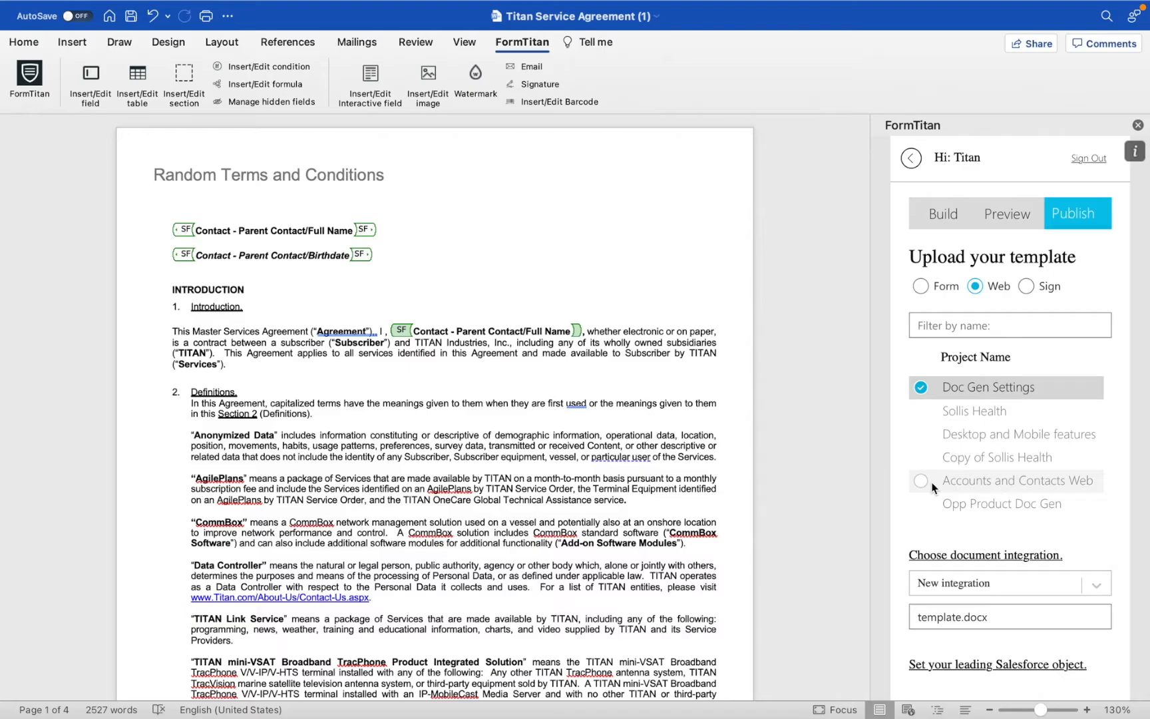
{"action": "scroll", "coordinate": [933, 487], "scroll_direction": "down", "scroll_amount": 2}
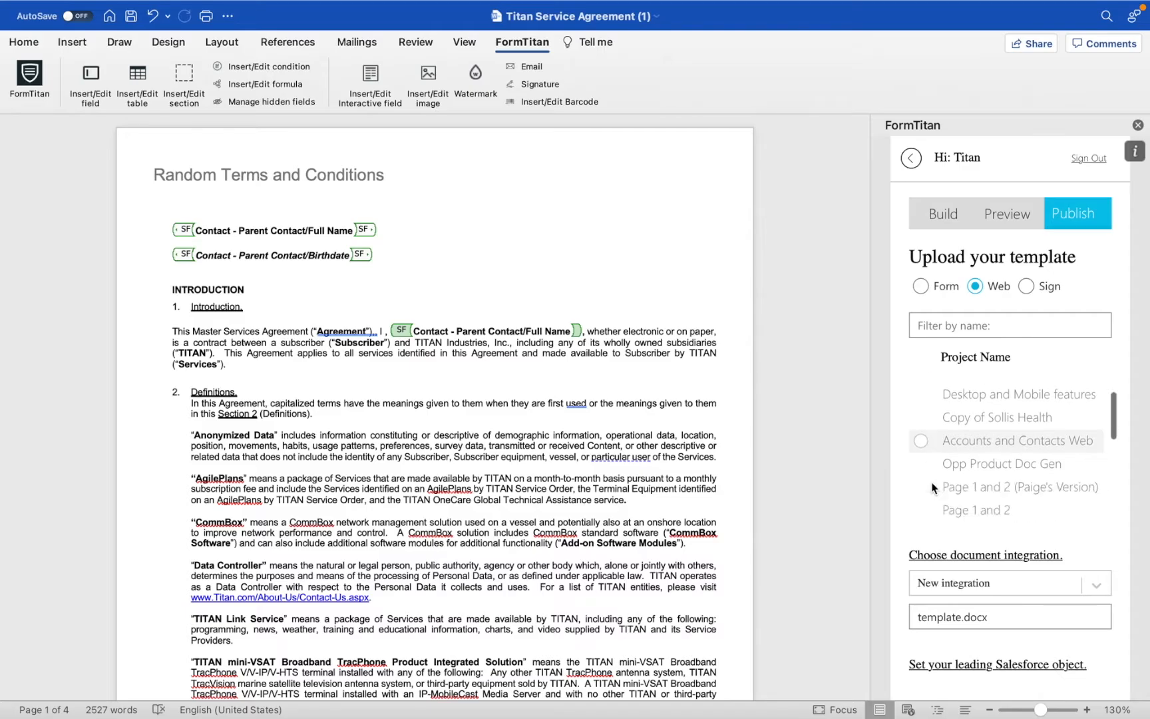
{"action": "left_click", "coordinate": [1027, 584]}
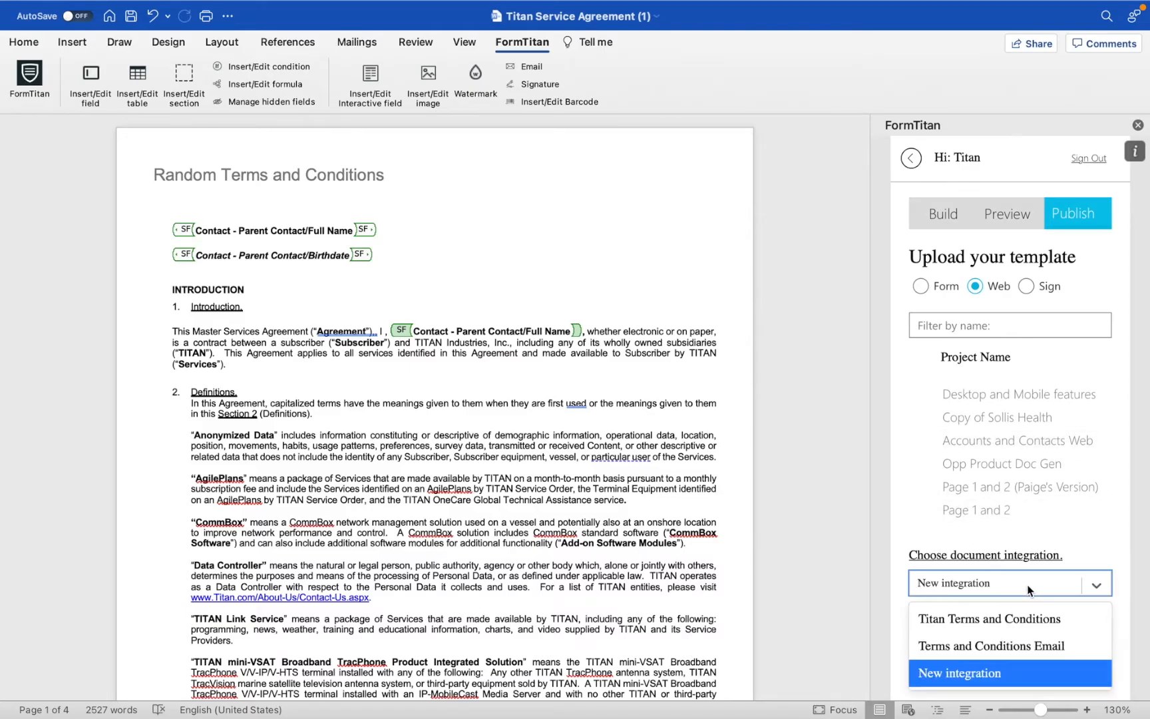
{"action": "left_click", "coordinate": [1003, 672]}
Rename the integration from template.docx to 'Terms and Conditions Confirmation Email'
{"action": "left_click_drag", "start_coordinate": [996, 619], "coordinate": [892, 620]}
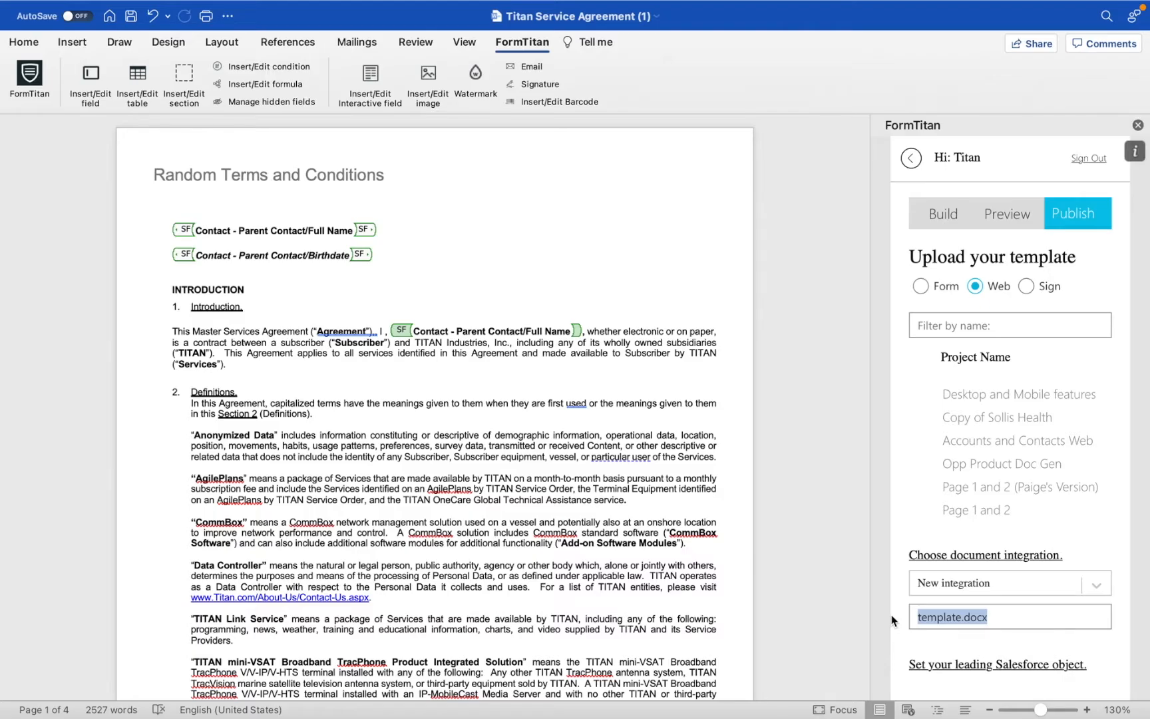
{"action": "type", "text": "Conforit"}
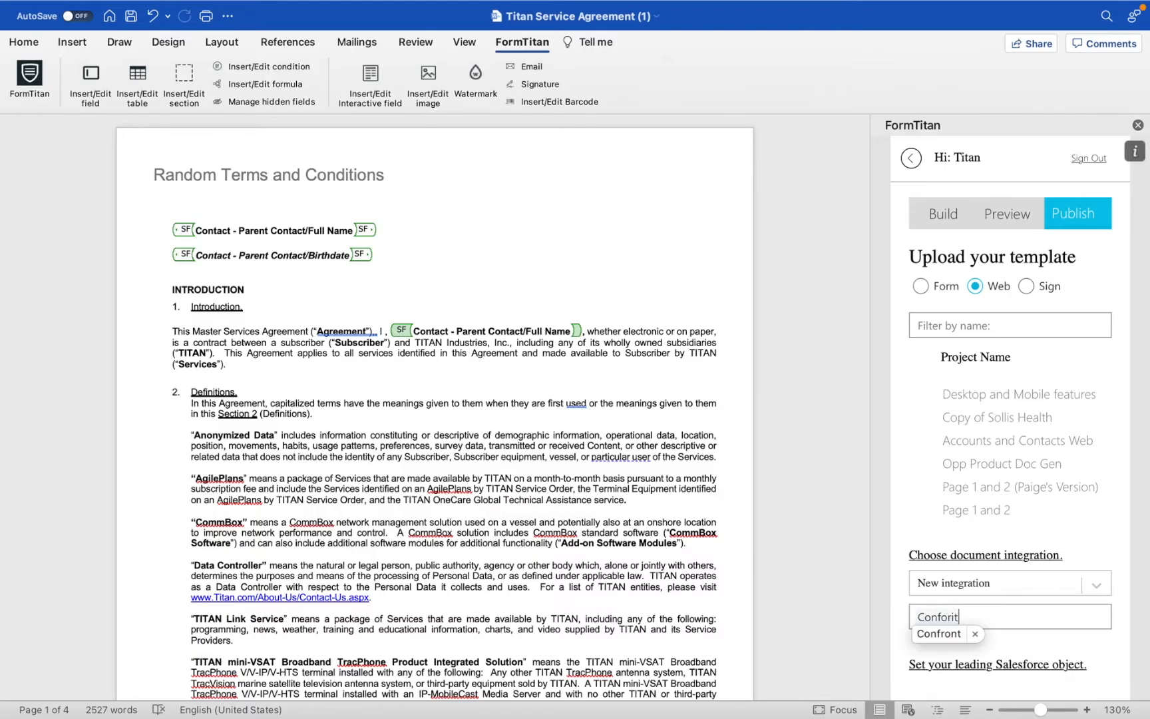
{"action": "key", "text": "BackSpace"}
{"action": "key", "text": "BackSpace"}
{"action": "key", "text": "BackSpace"}
{"action": "key", "text": "BackSpace"}
{"action": "key", "text": "BackSpace"}
{"action": "key", "text": "BackSpace"}
{"action": "key", "text": "BackSpace"}
{"action": "key", "text": "BackSpace"}
{"action": "type", "text": "T"}
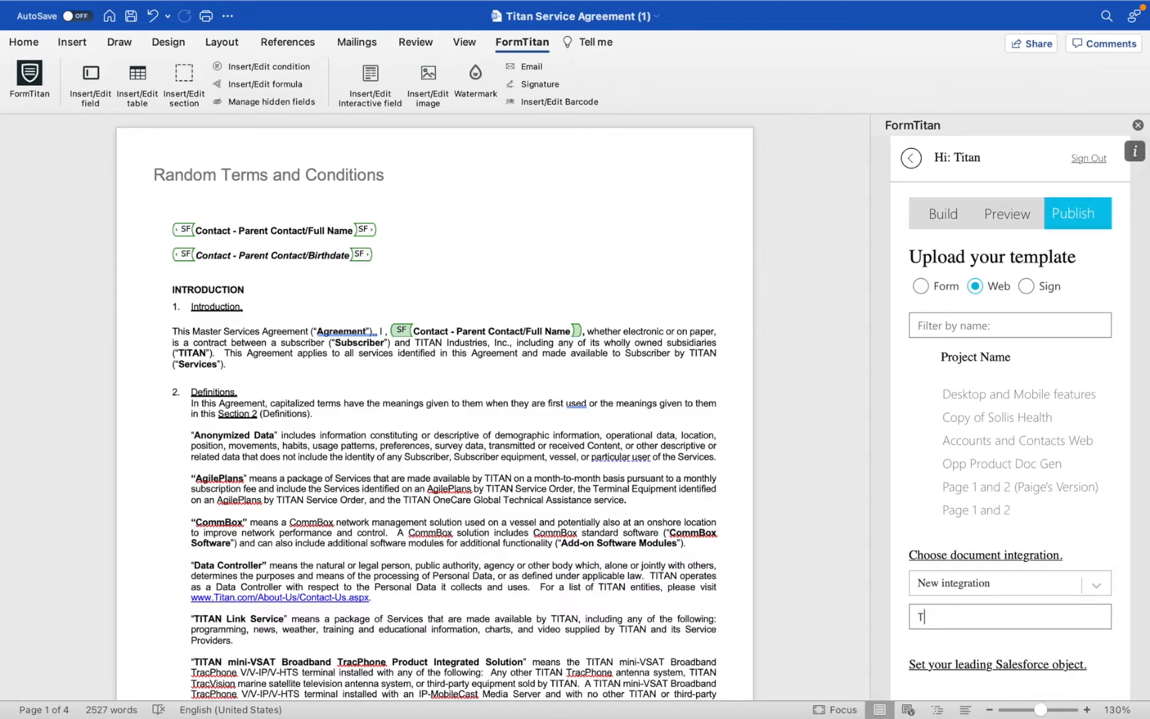
{"action": "type", "text": "erms and Conditions Confirmati"}
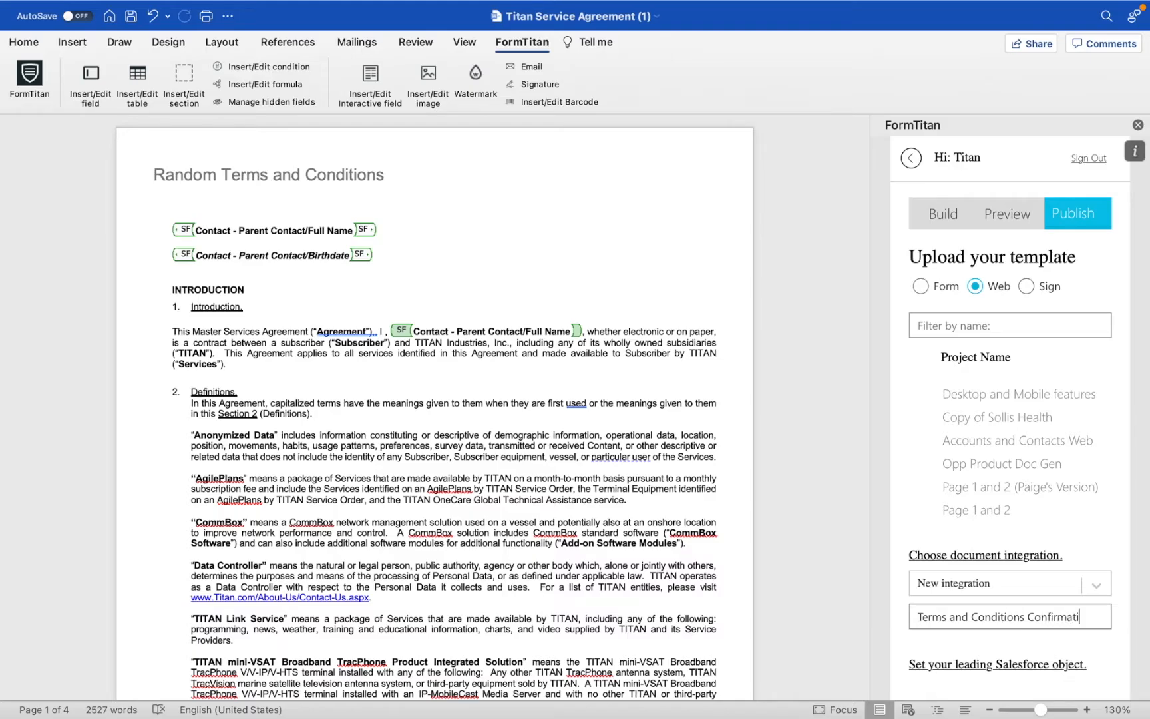
{"action": "type", "text": "on Email"}
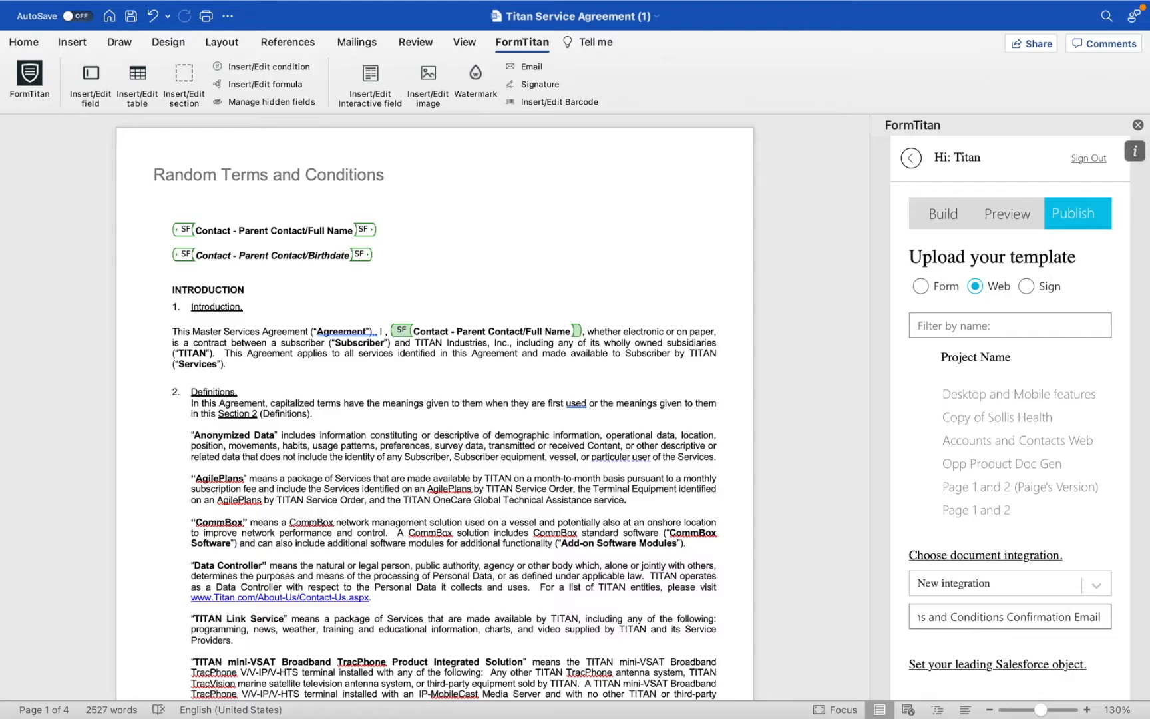
{"action": "scroll", "coordinate": [1068, 573], "scroll_direction": "down", "scroll_amount": 5}
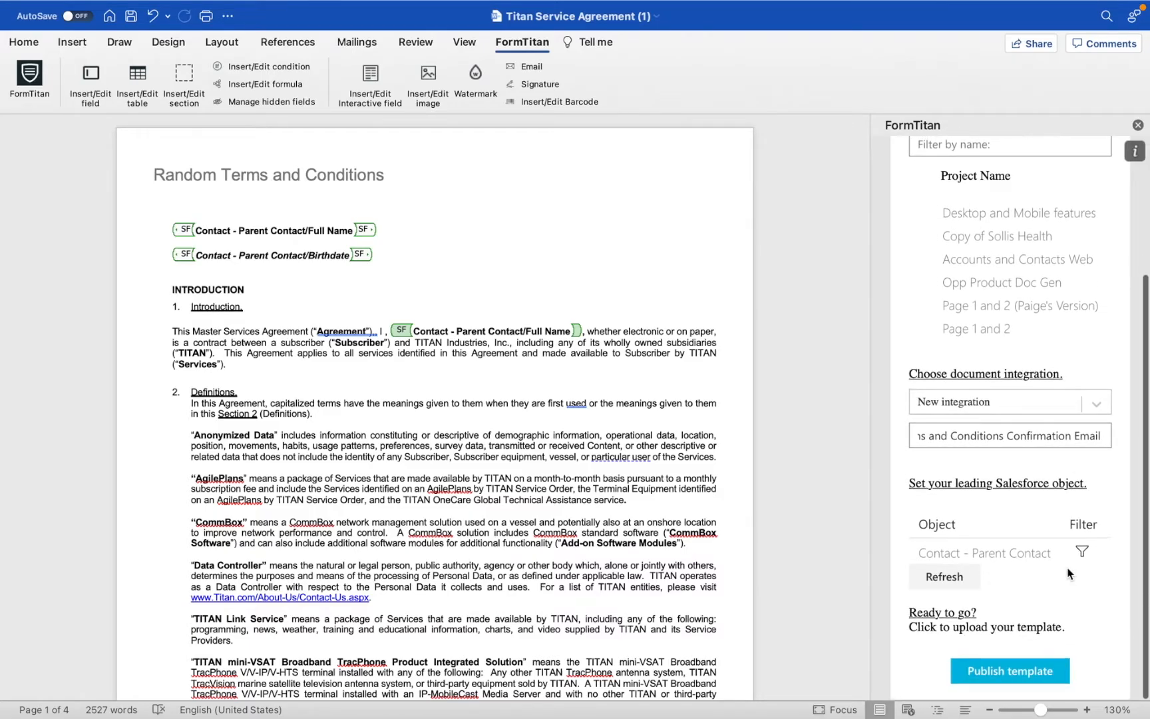
{"action": "left_click", "coordinate": [1082, 551]}
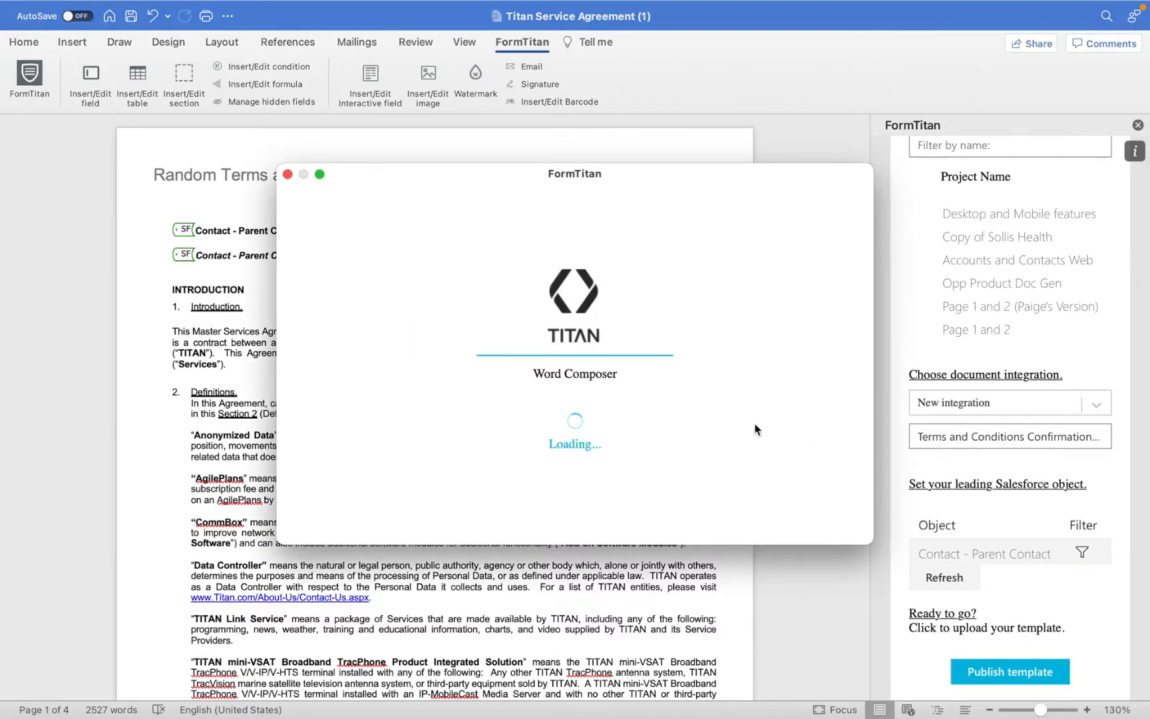
Save the Contact filter condition Contact.Id equals RecordID
{"action": "left_click_drag", "start_coordinate": [359, 309], "coordinate": [297, 307]}
{"action": "left_click", "coordinate": [450, 310]}
{"action": "left_click_drag", "start_coordinate": [451, 309], "coordinate": [401, 312]}
{"action": "scroll", "coordinate": [539, 466], "scroll_direction": "down", "scroll_amount": 1}
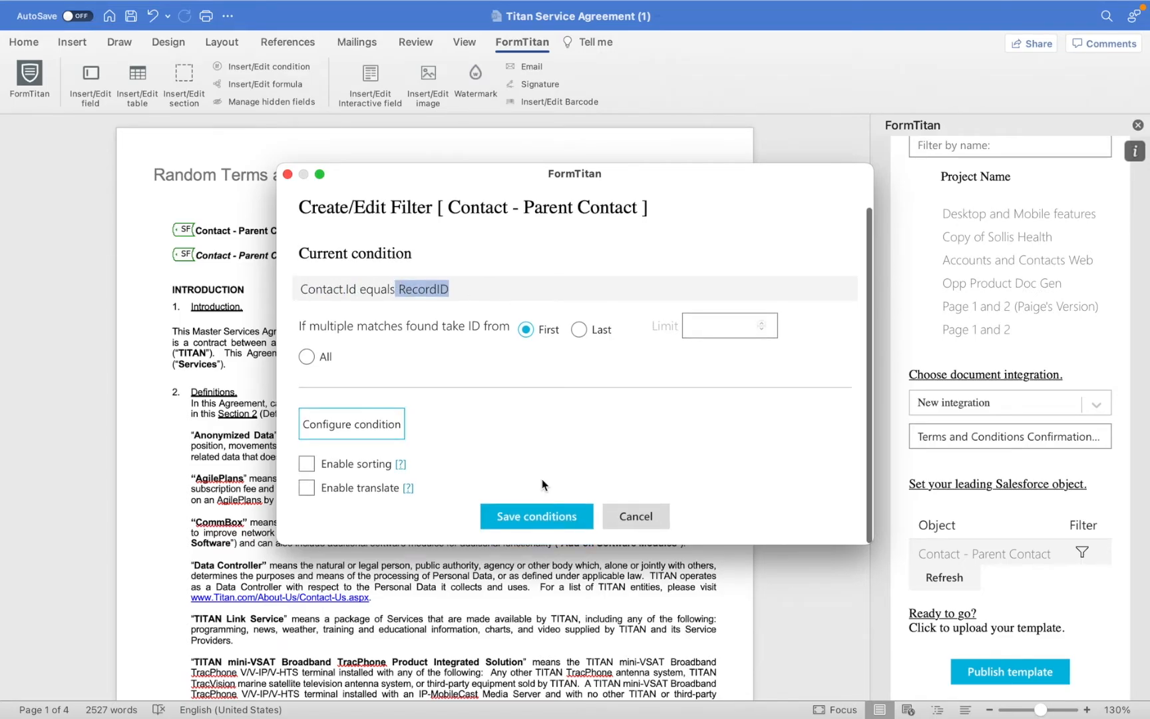
{"action": "left_click", "coordinate": [544, 517]}
Publish the template to Titan and take Word out of full screen
{"action": "left_click", "coordinate": [1017, 673]}
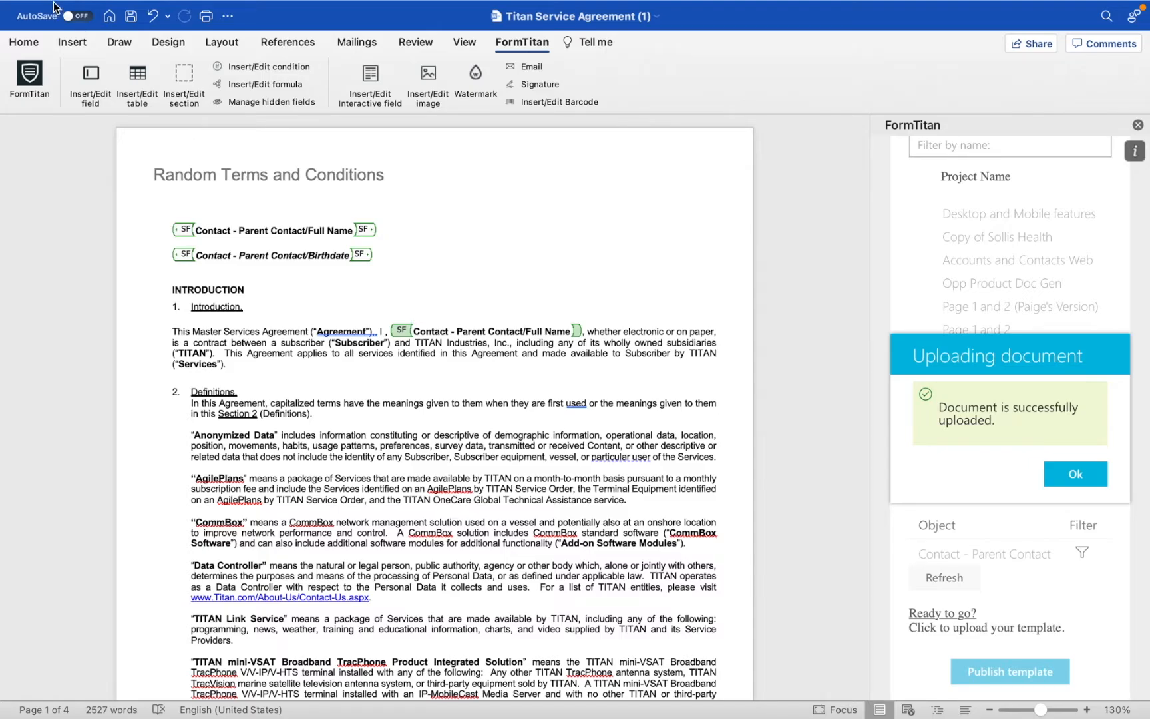
{"action": "mouse_move", "coordinate": [57, 2]}
{"action": "left_click", "coordinate": [45, 36]}
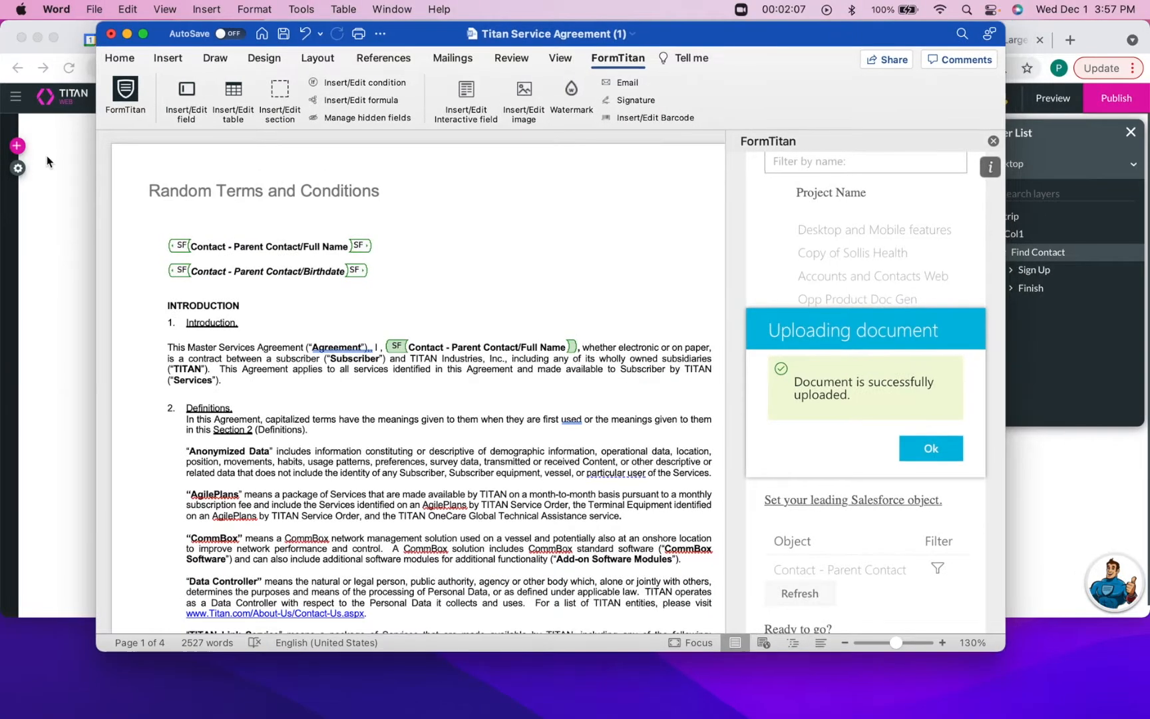
Back in the maximized Titan Web browser, open Document Generation settings under Project settings > Tools
{"action": "left_click", "coordinate": [61, 169]}
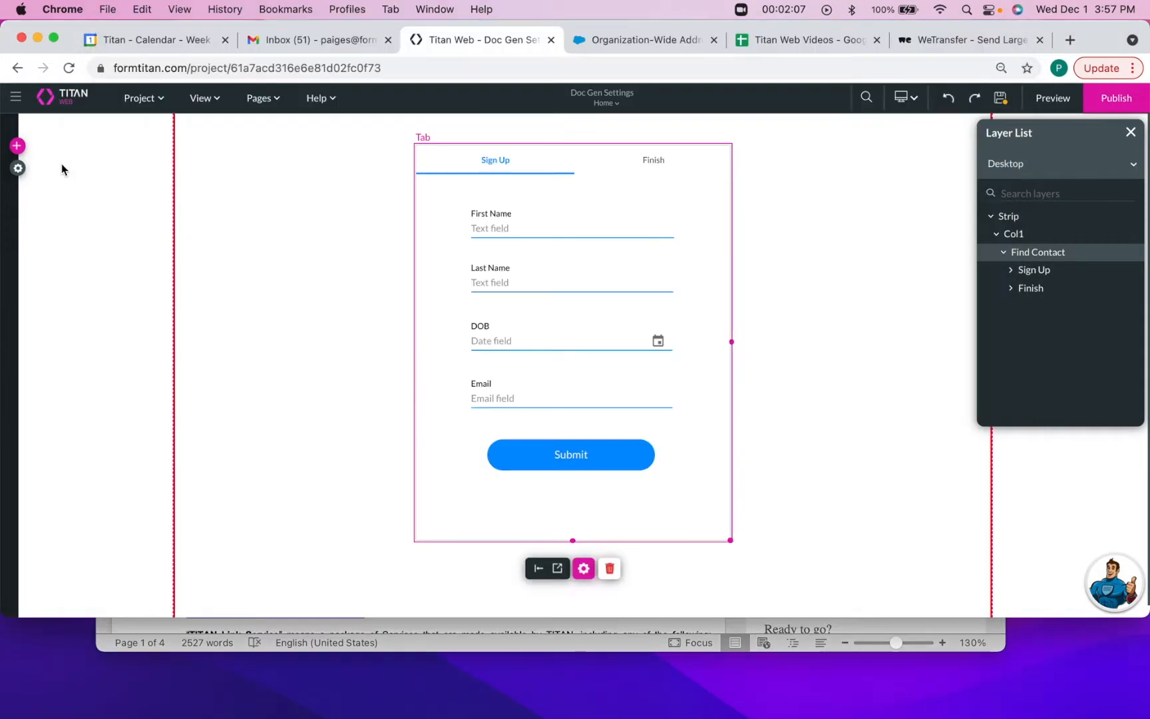
{"action": "left_click", "coordinate": [53, 37]}
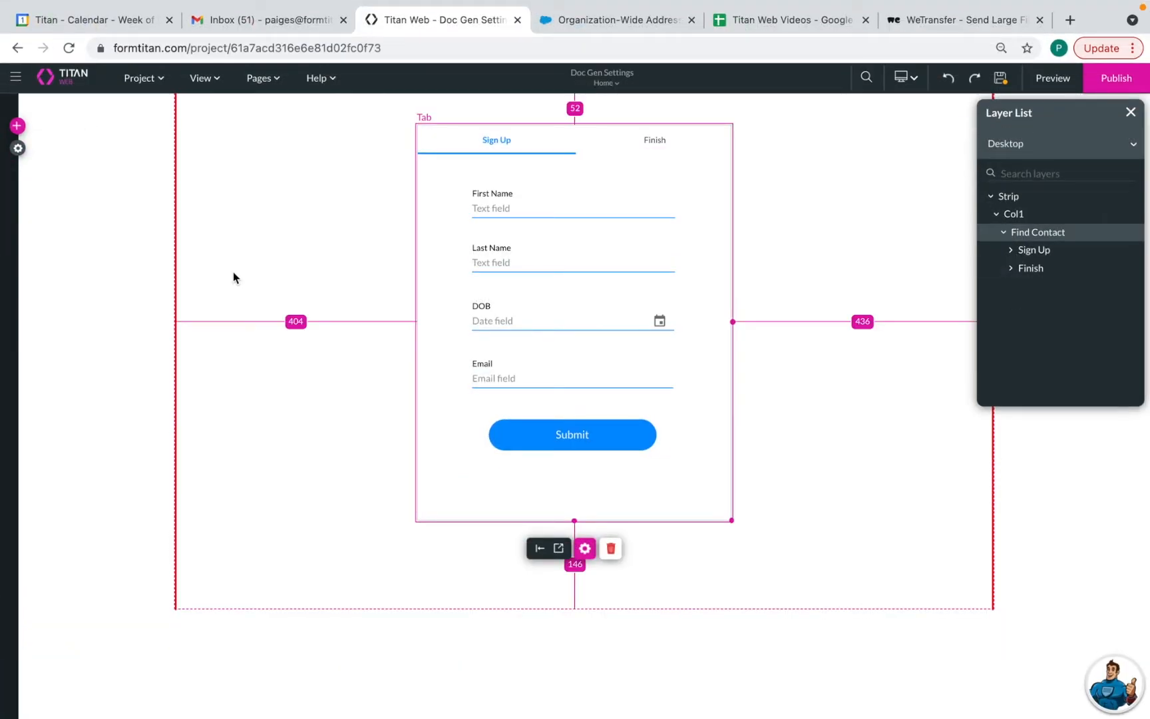
{"action": "left_click", "coordinate": [18, 147]}
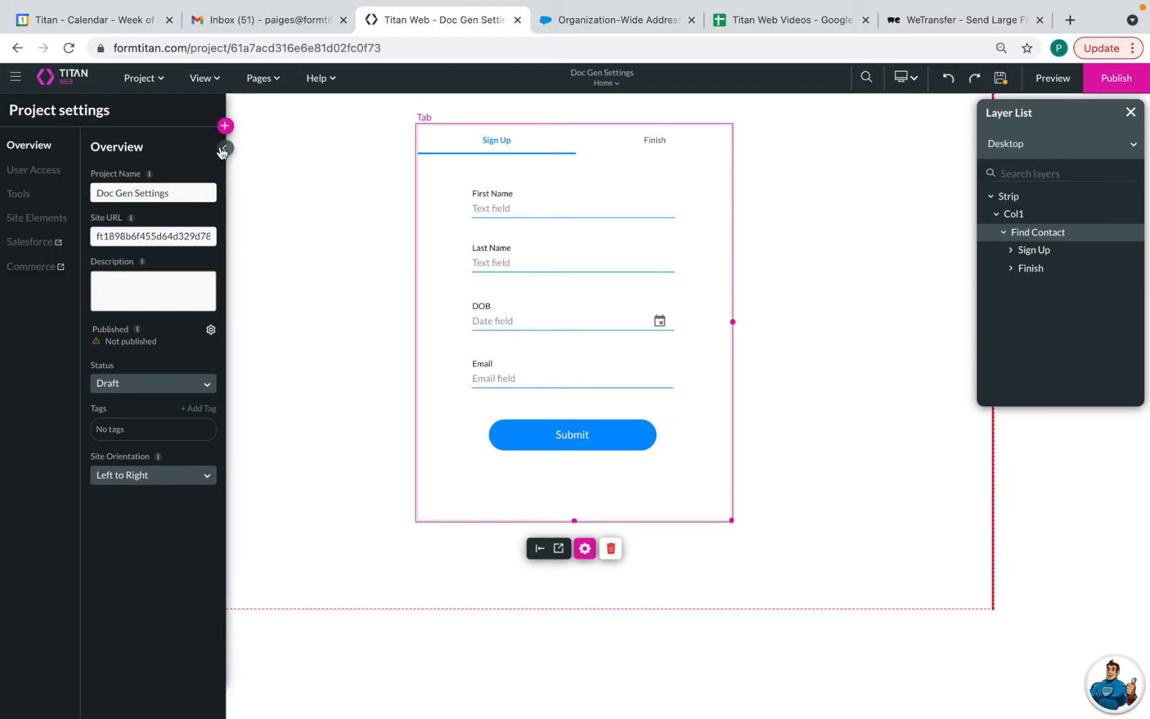
{"action": "left_click", "coordinate": [13, 194]}
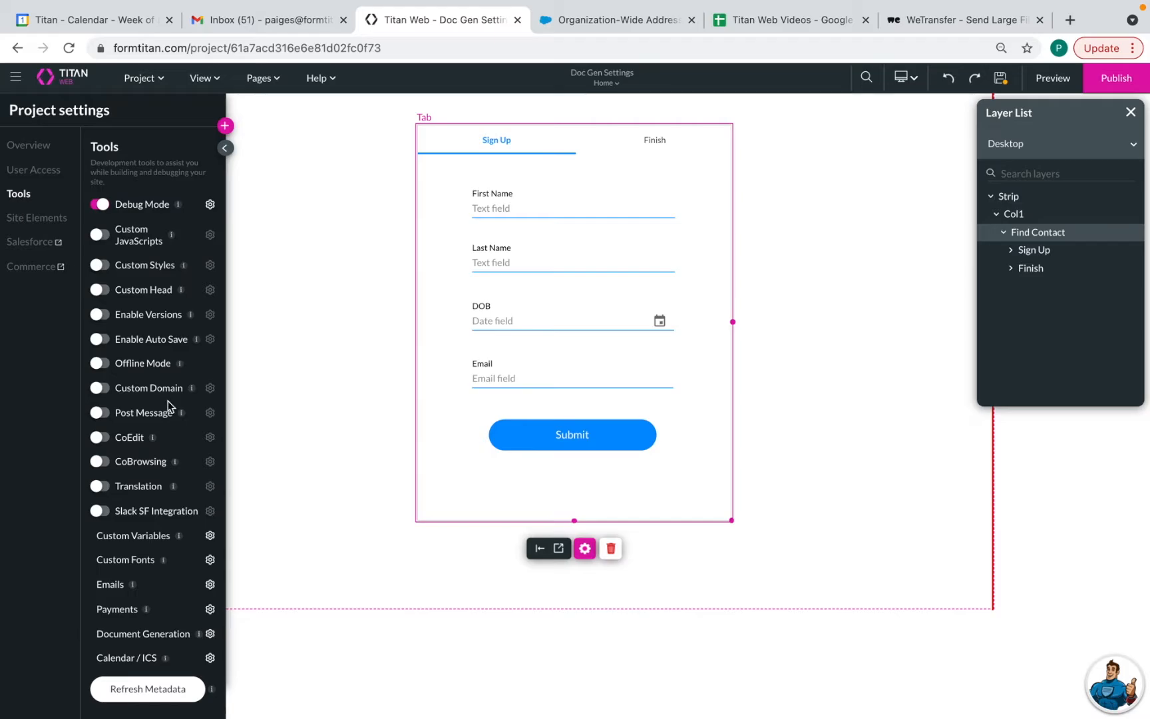
{"action": "scroll", "coordinate": [170, 406], "scroll_direction": "down", "scroll_amount": 1}
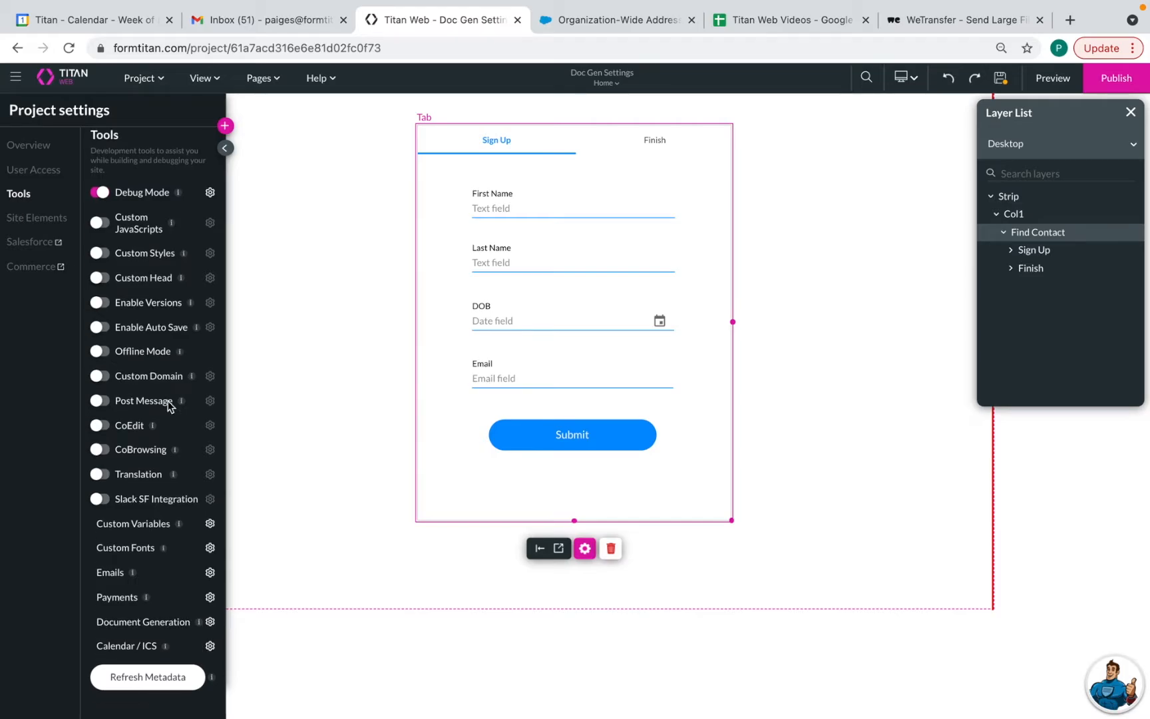
{"action": "left_click", "coordinate": [210, 622]}
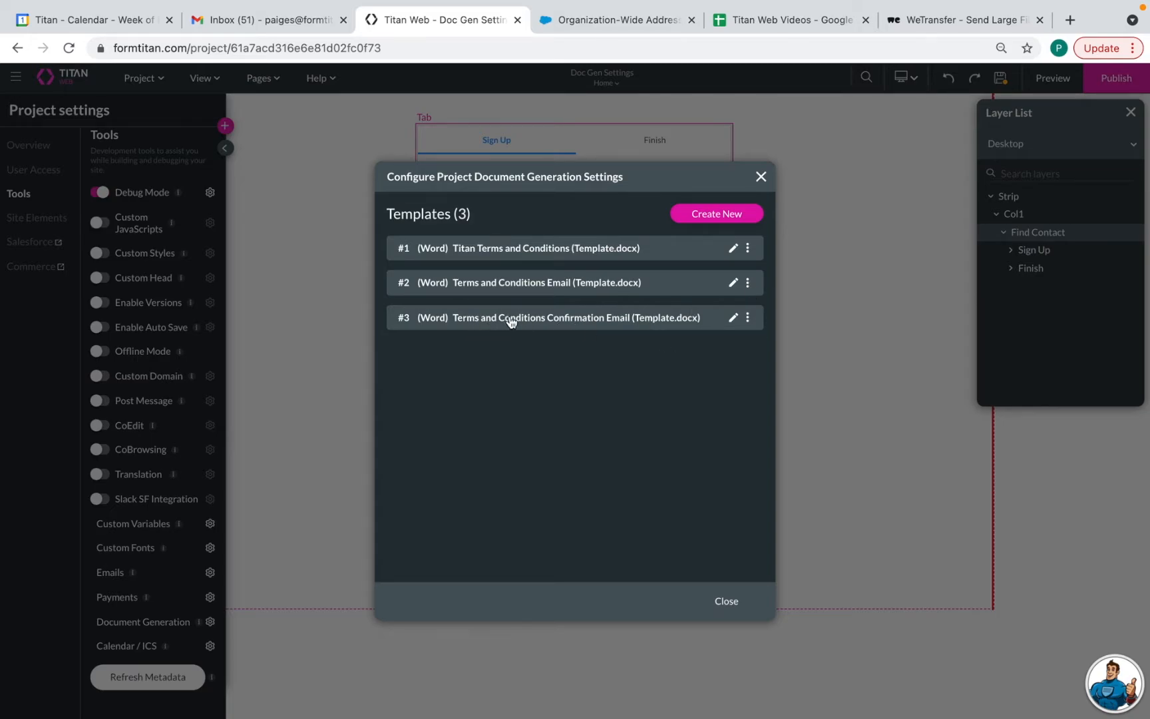
Delete the Terms and Conditions Email and Titan Terms and Conditions templates, then edit the confirmation template
{"action": "left_click", "coordinate": [747, 285]}
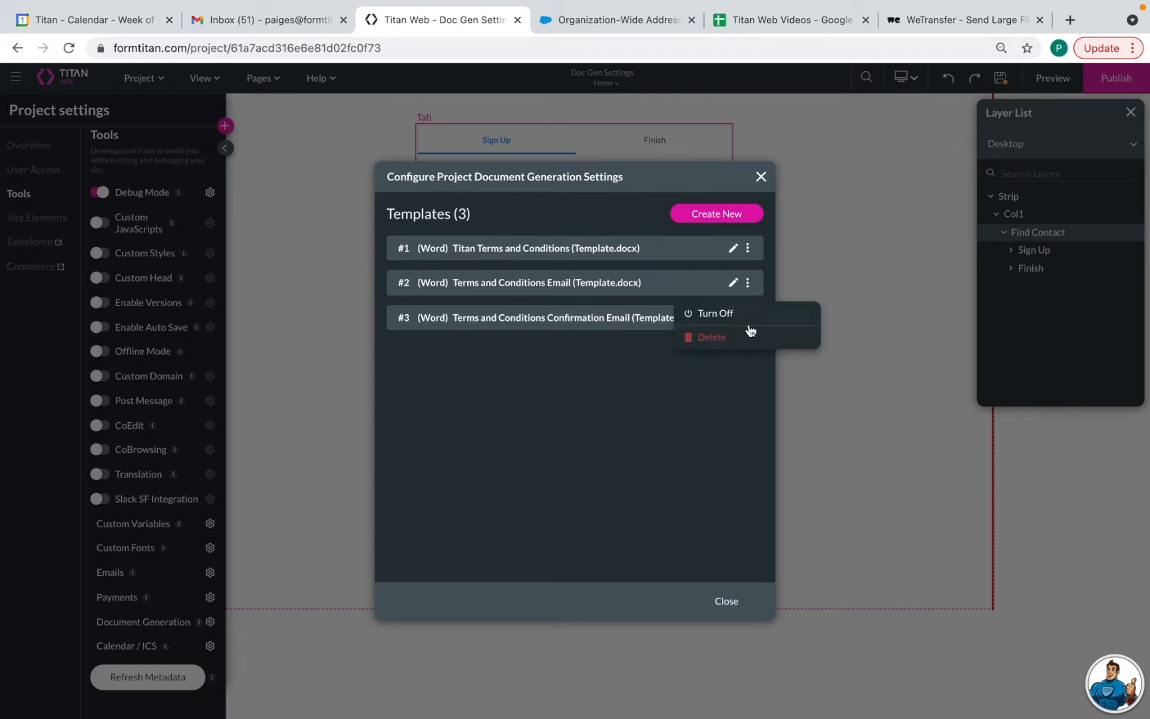
{"action": "left_click", "coordinate": [742, 341]}
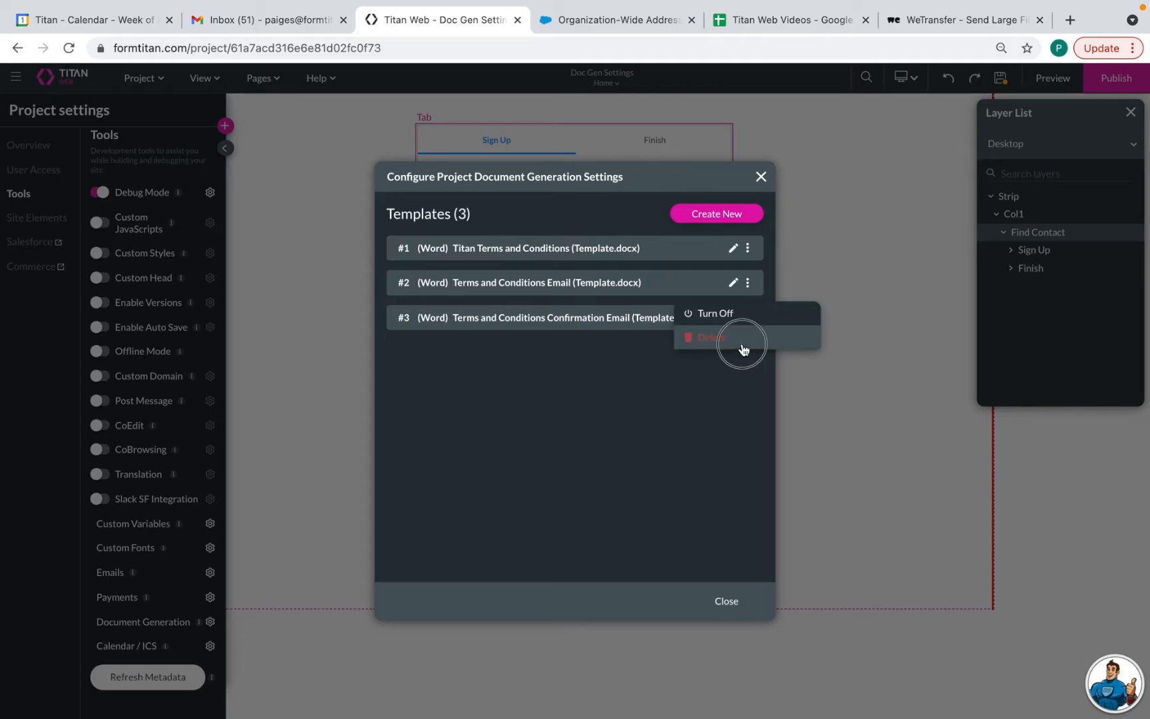
{"action": "left_click", "coordinate": [747, 249]}
{"action": "left_click", "coordinate": [728, 307]}
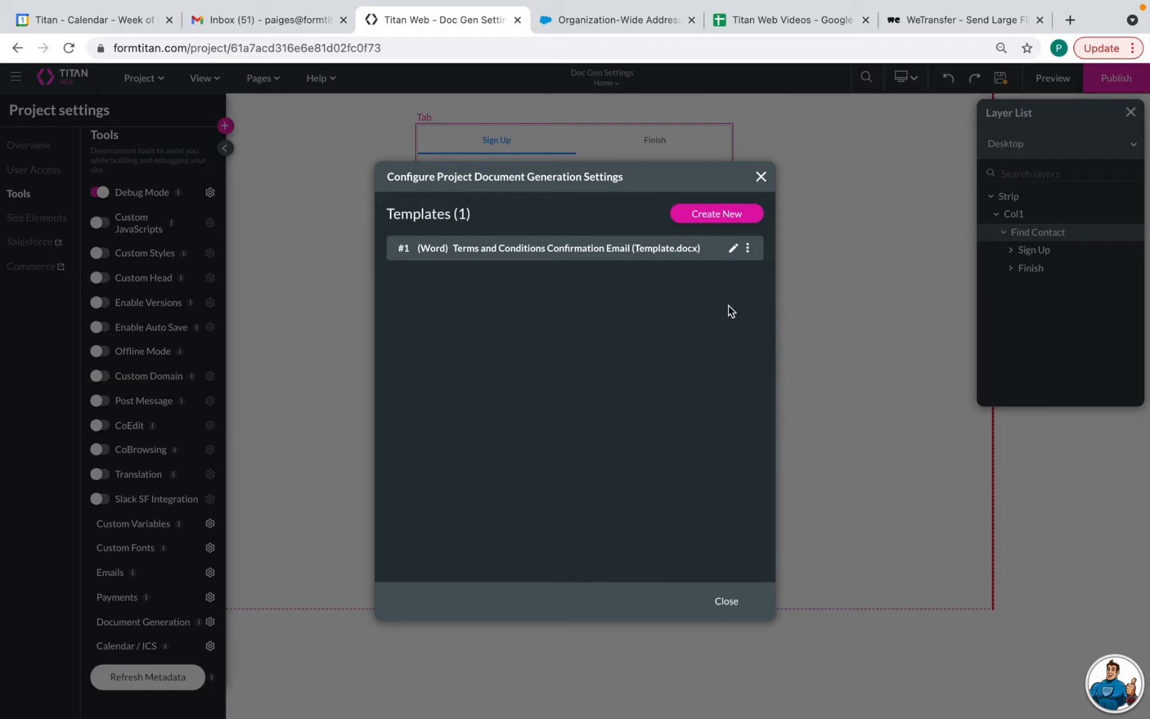
{"action": "left_click", "coordinate": [734, 249]}
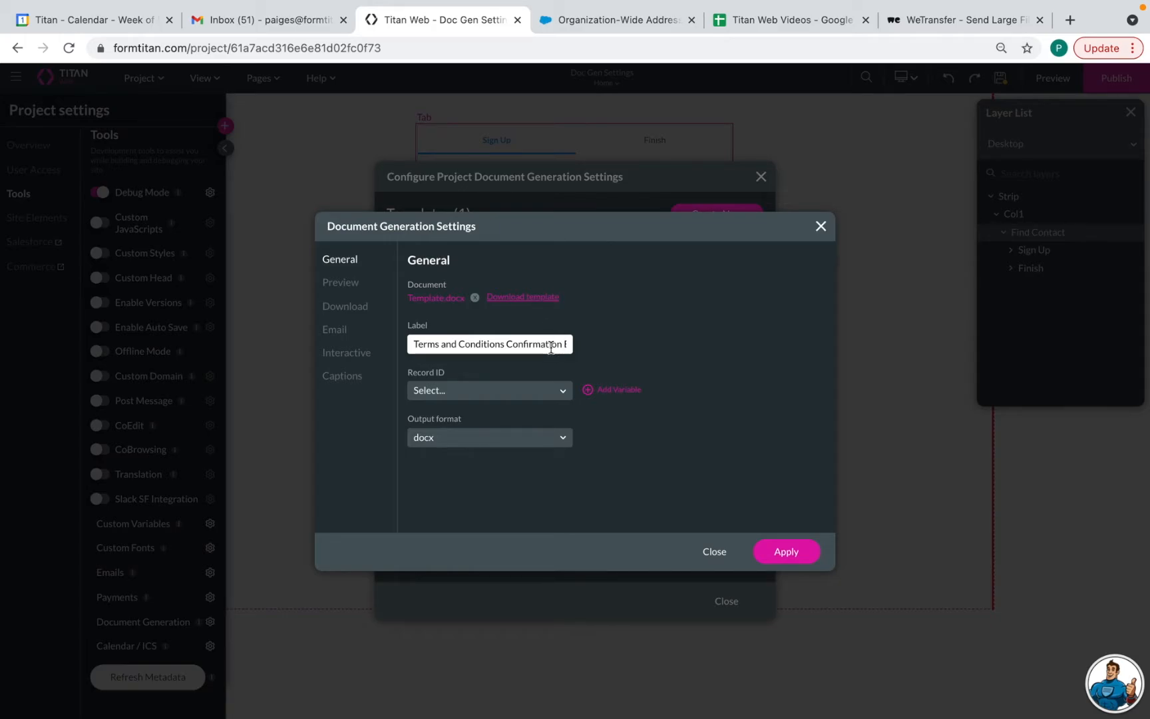
Set Record ID to Param: contactid and output pdf converted with Titan 2
{"action": "left_click", "coordinate": [508, 392]}
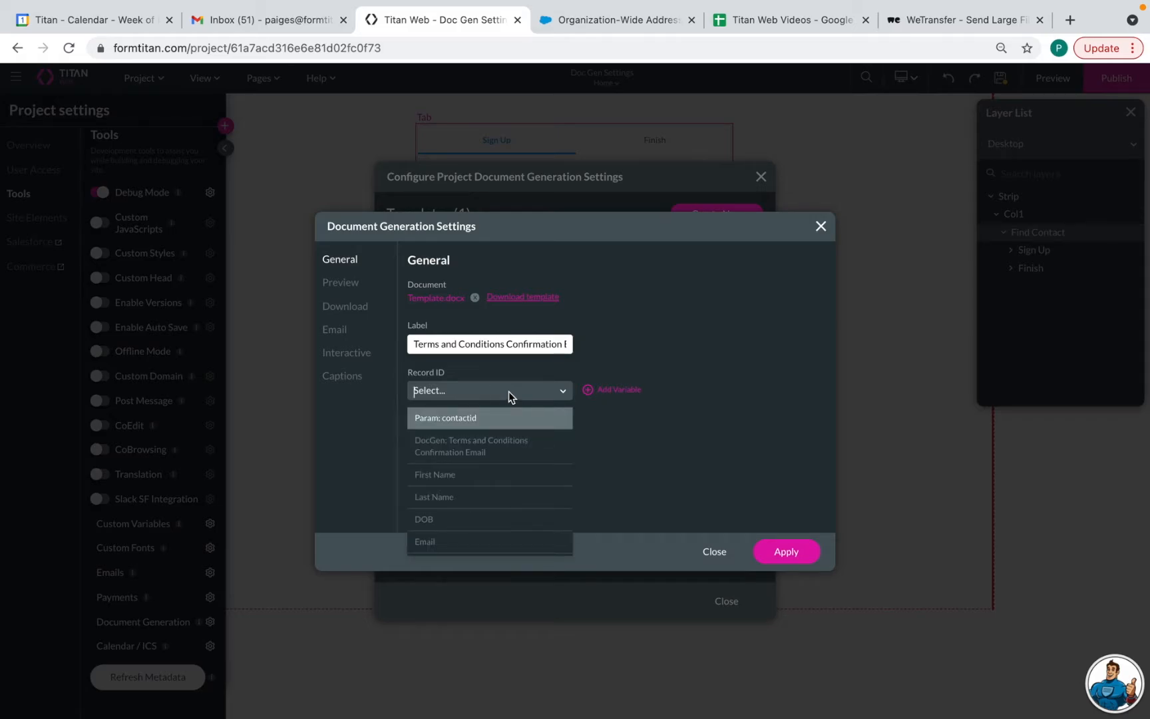
{"action": "left_click", "coordinate": [491, 420]}
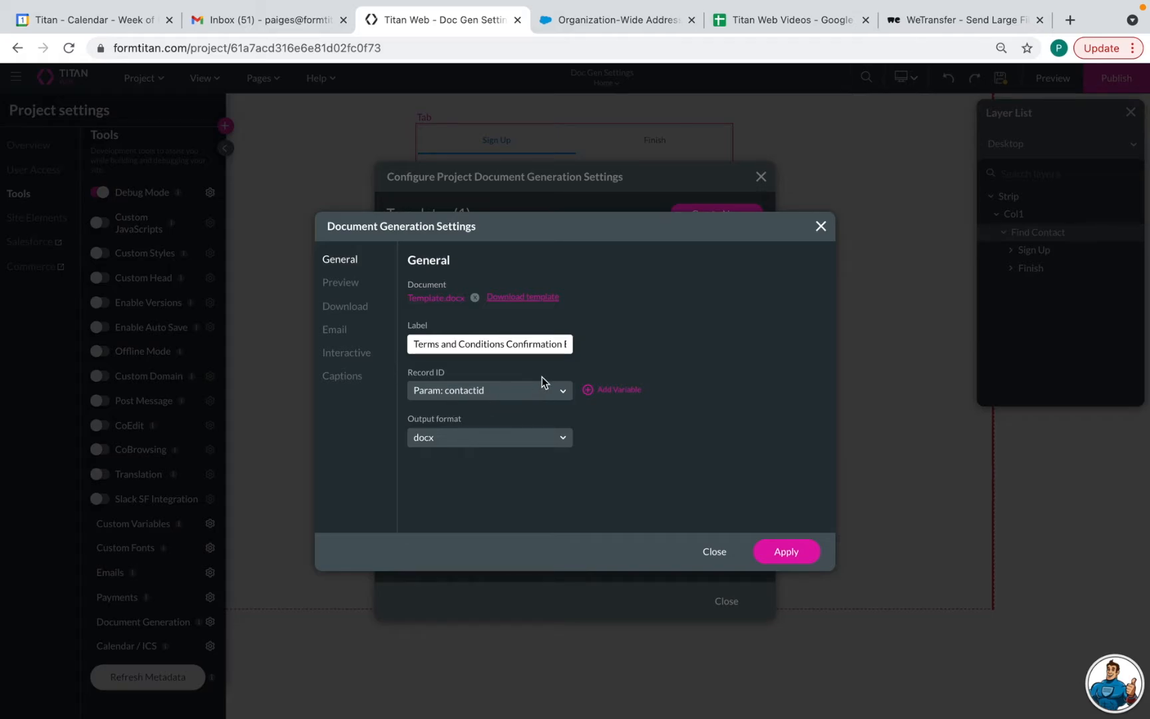
{"action": "left_click", "coordinate": [468, 439]}
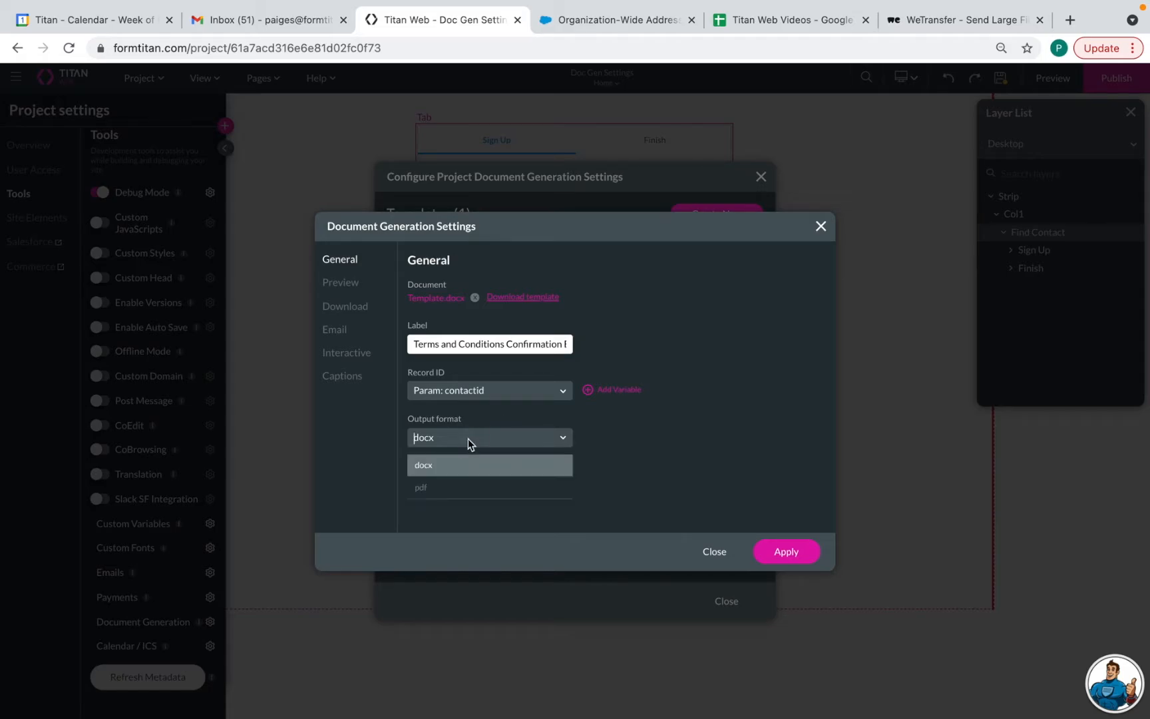
{"action": "left_click", "coordinate": [470, 490]}
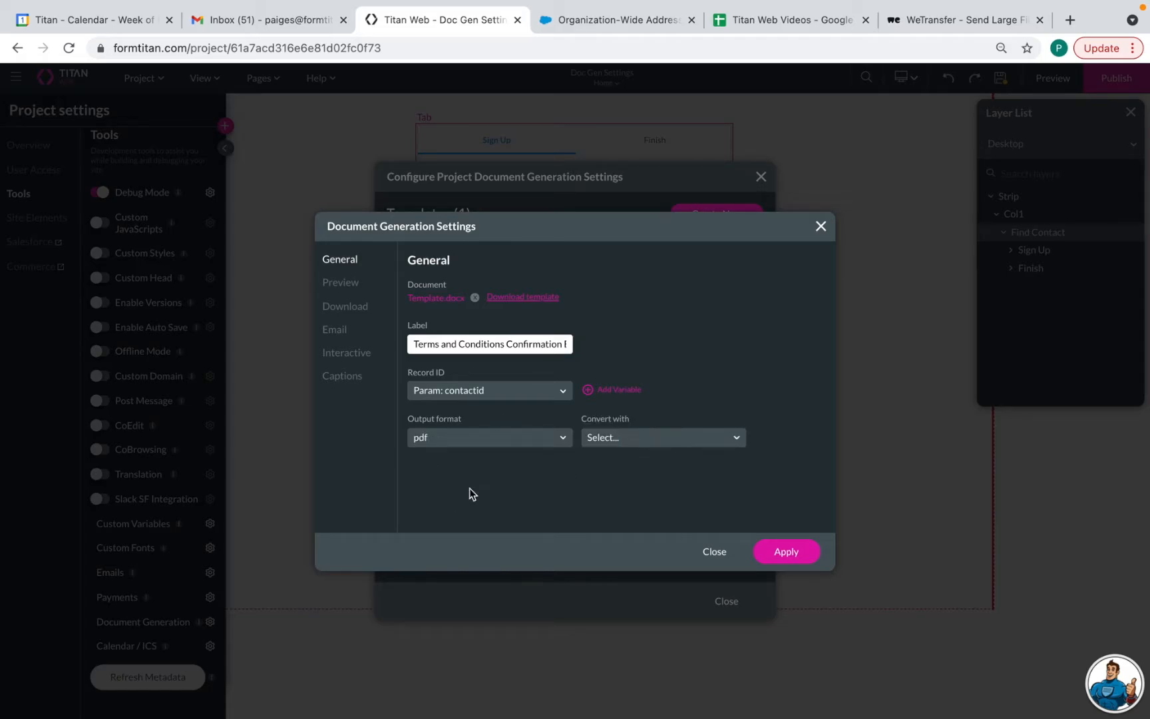
{"action": "left_click", "coordinate": [639, 438]}
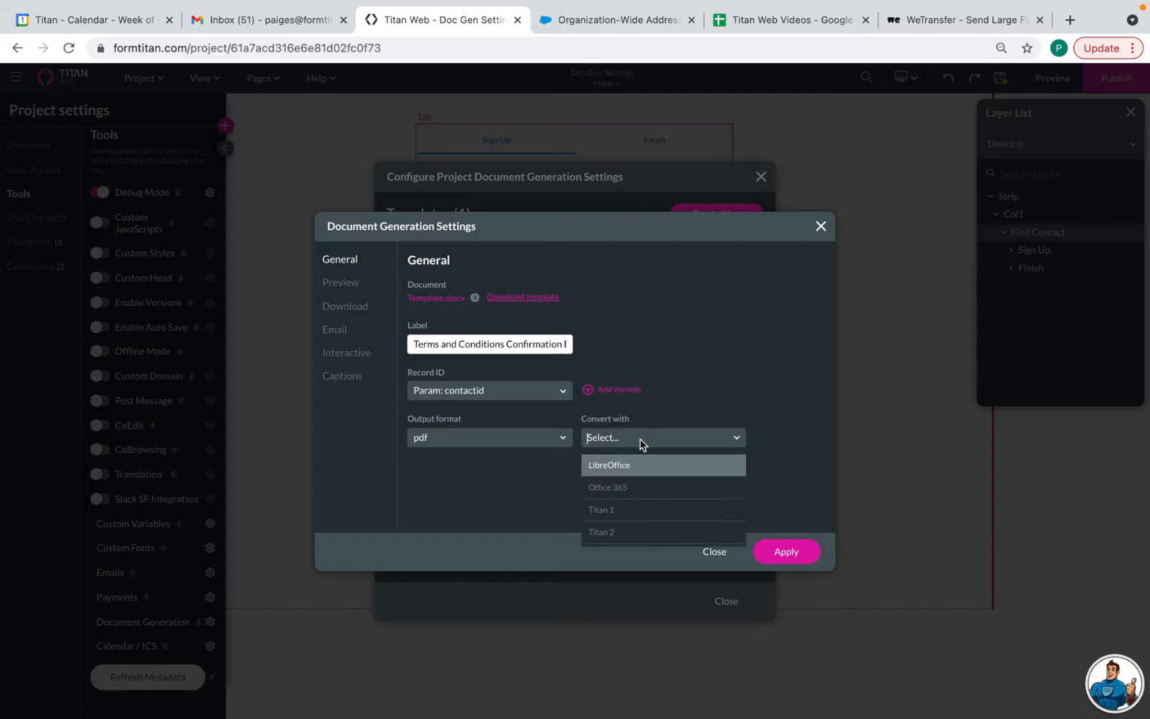
{"action": "left_click", "coordinate": [643, 533]}
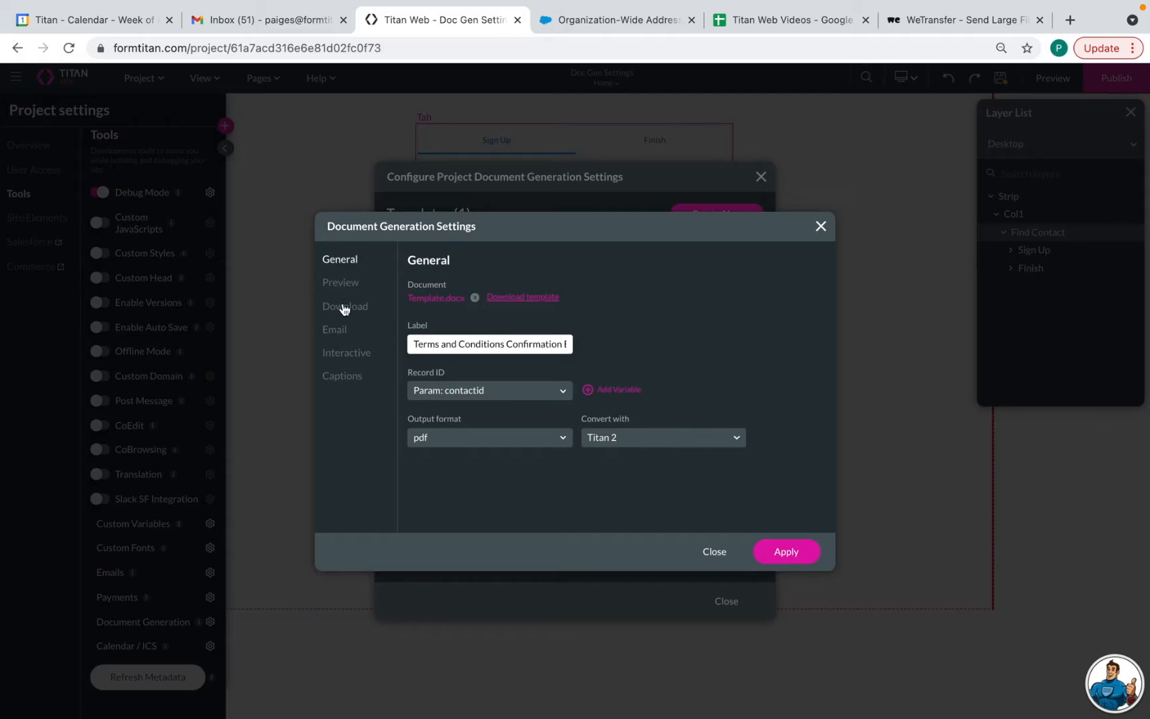
{"action": "left_click", "coordinate": [336, 332]}
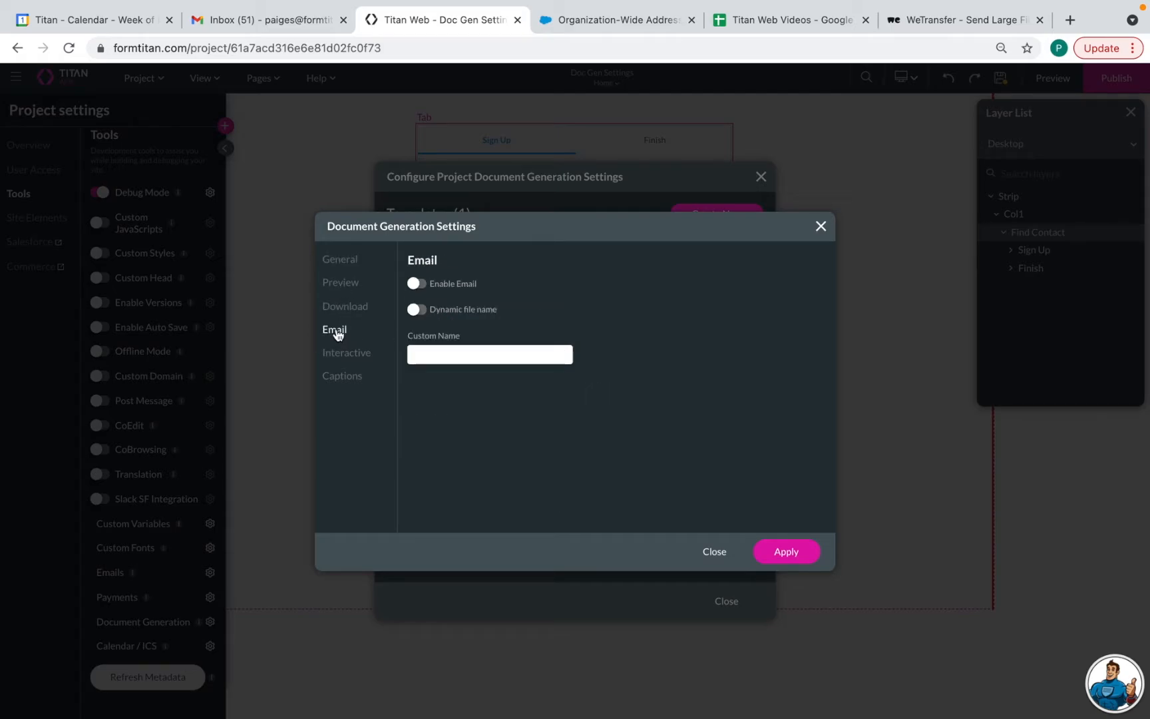
Enable emailing the generated document with Dynamic file name off, then apply and close the settings
{"action": "left_click", "coordinate": [414, 288]}
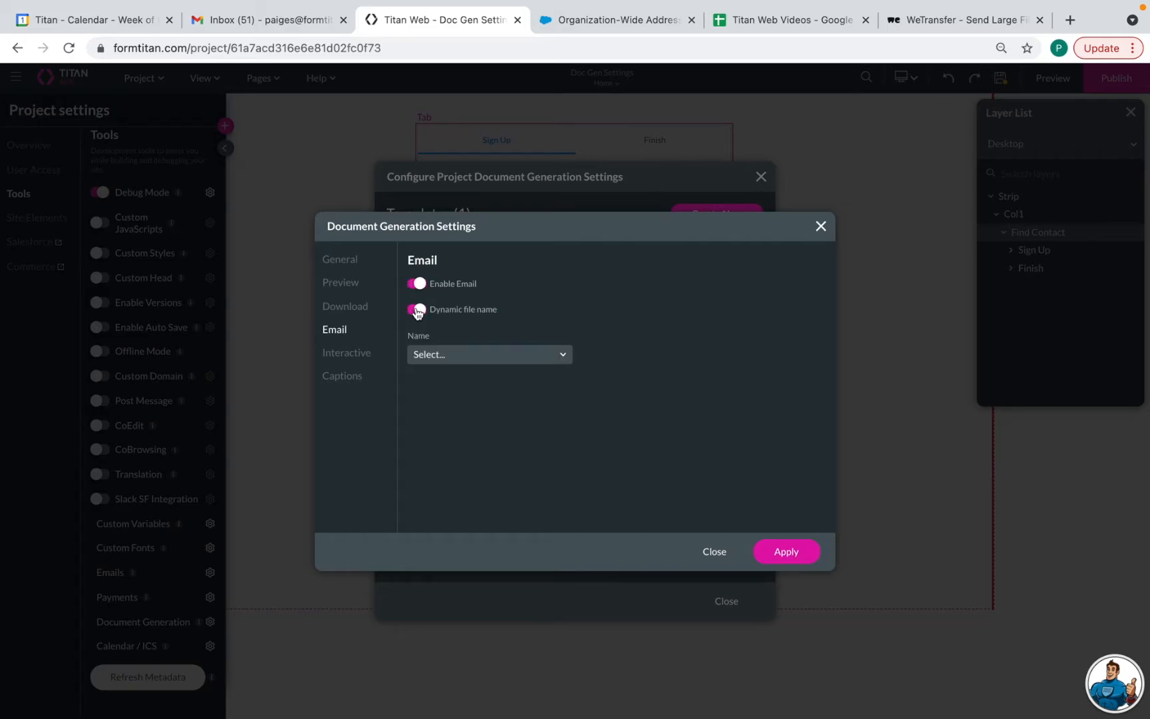
{"action": "left_click", "coordinate": [466, 353]}
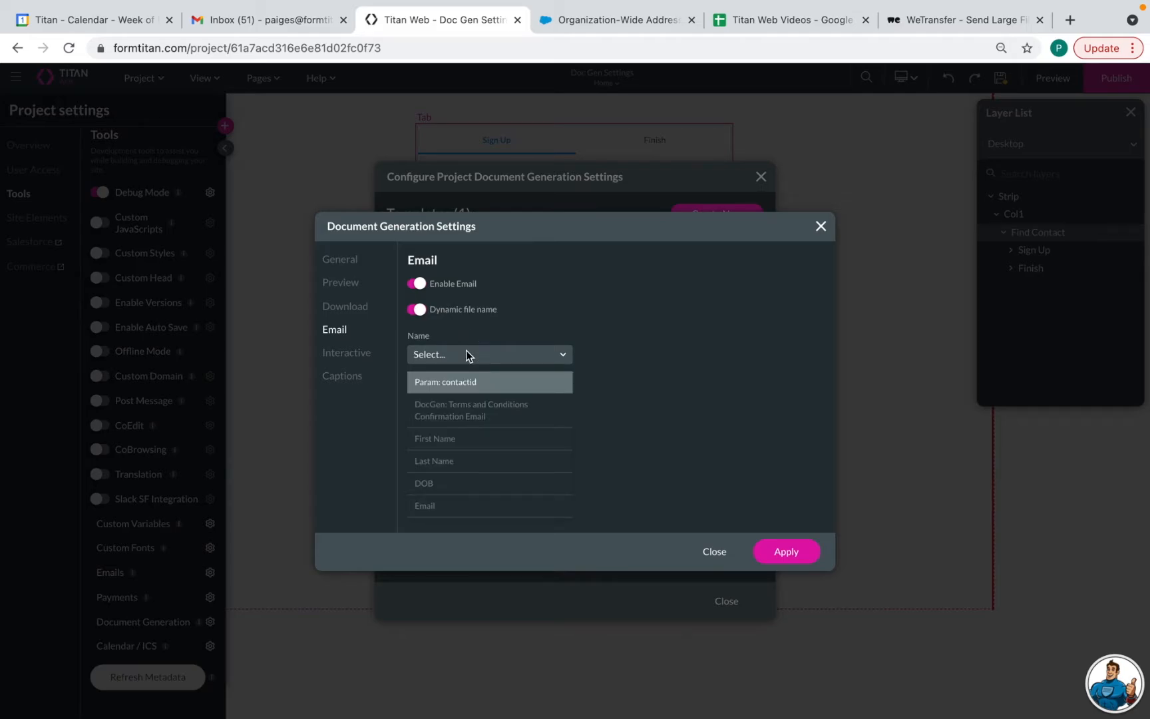
{"action": "left_click", "coordinate": [518, 325]}
{"action": "left_click", "coordinate": [417, 310]}
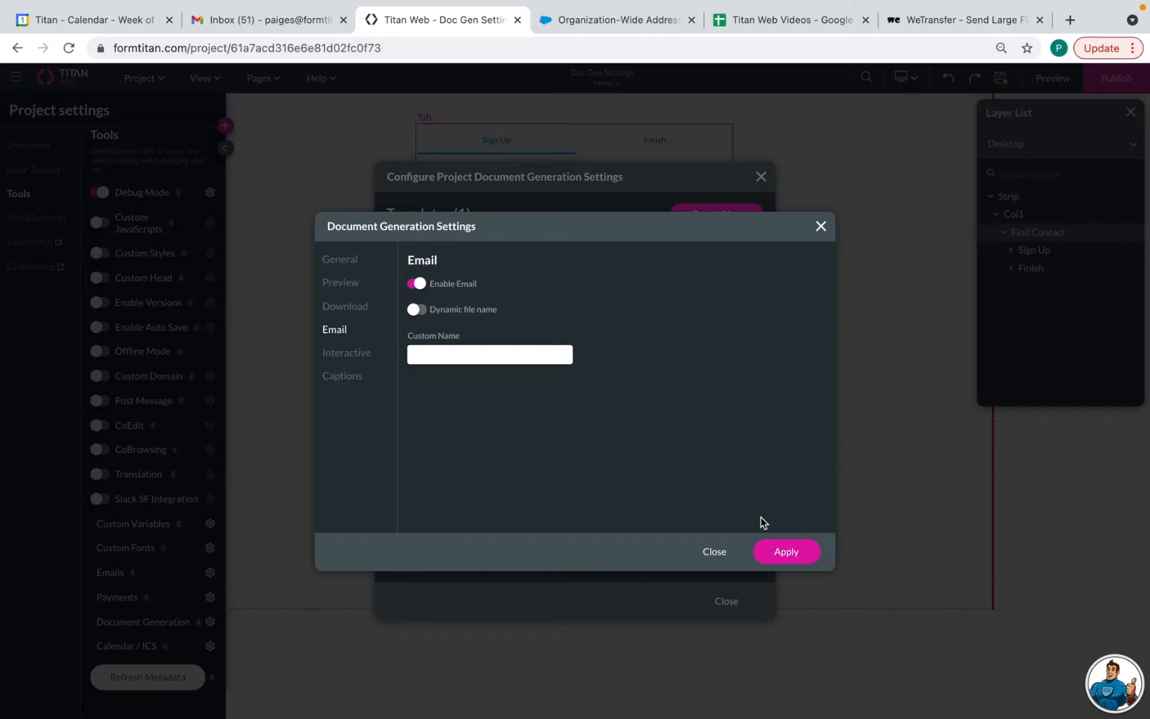
{"action": "left_click", "coordinate": [786, 553]}
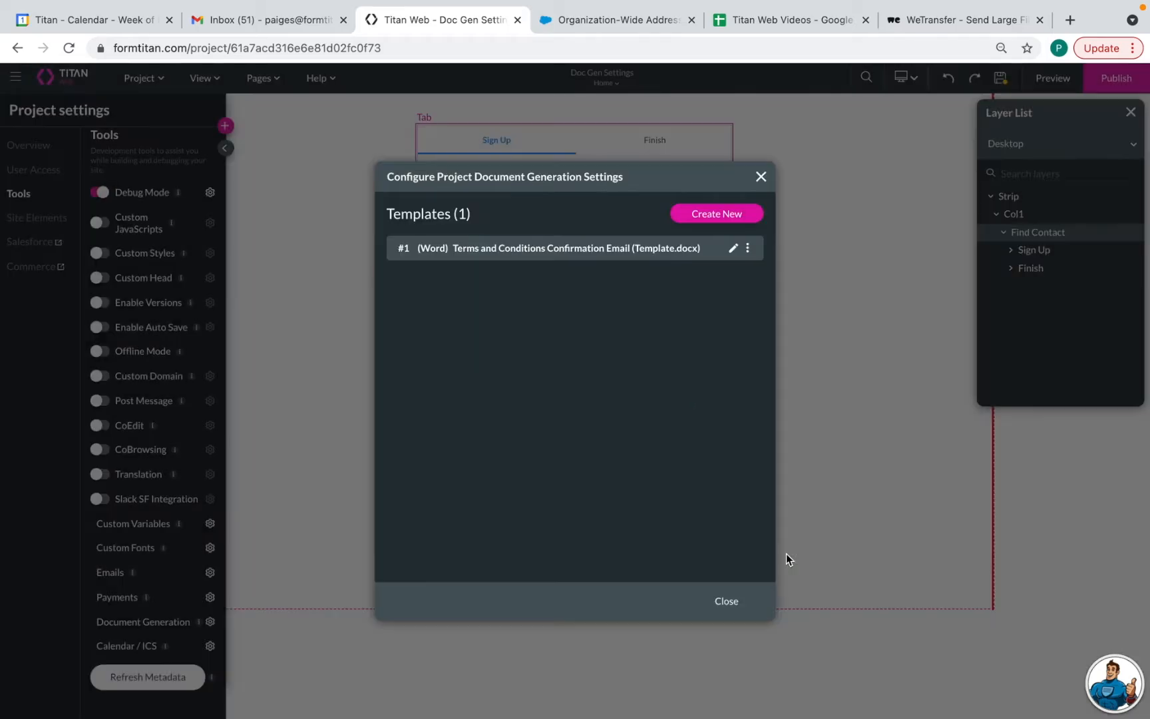
{"action": "left_click", "coordinate": [728, 602]}
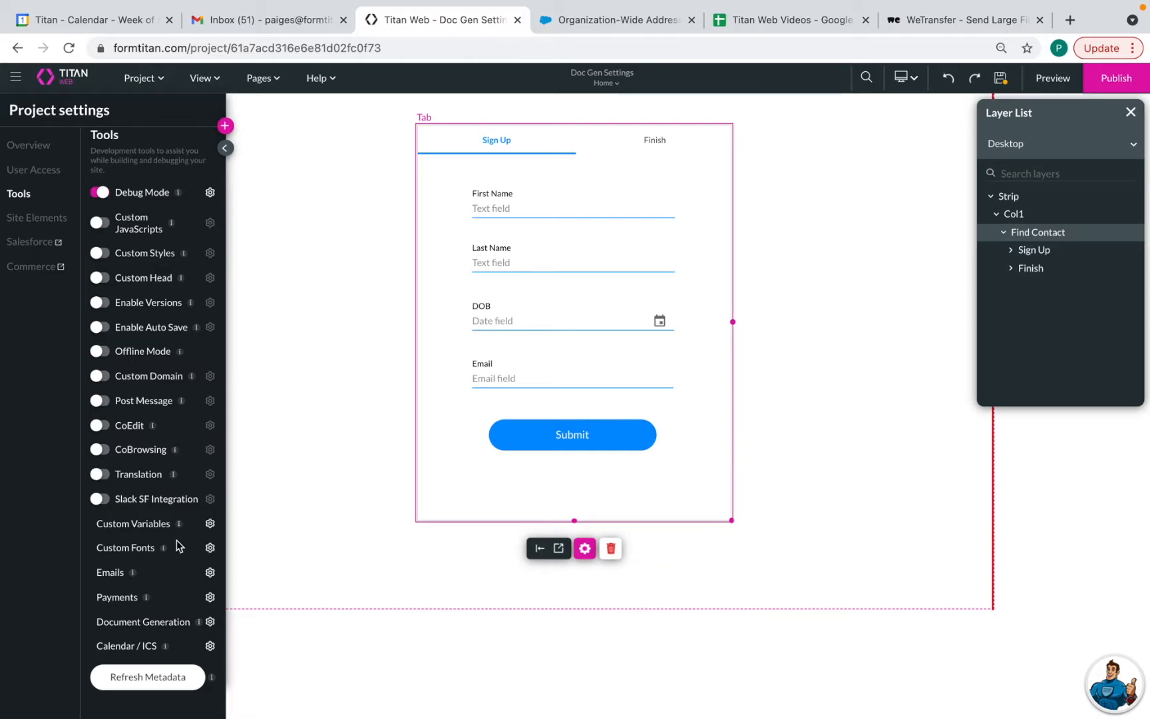
Add a new string custom variable named filename
{"action": "left_click", "coordinate": [210, 525]}
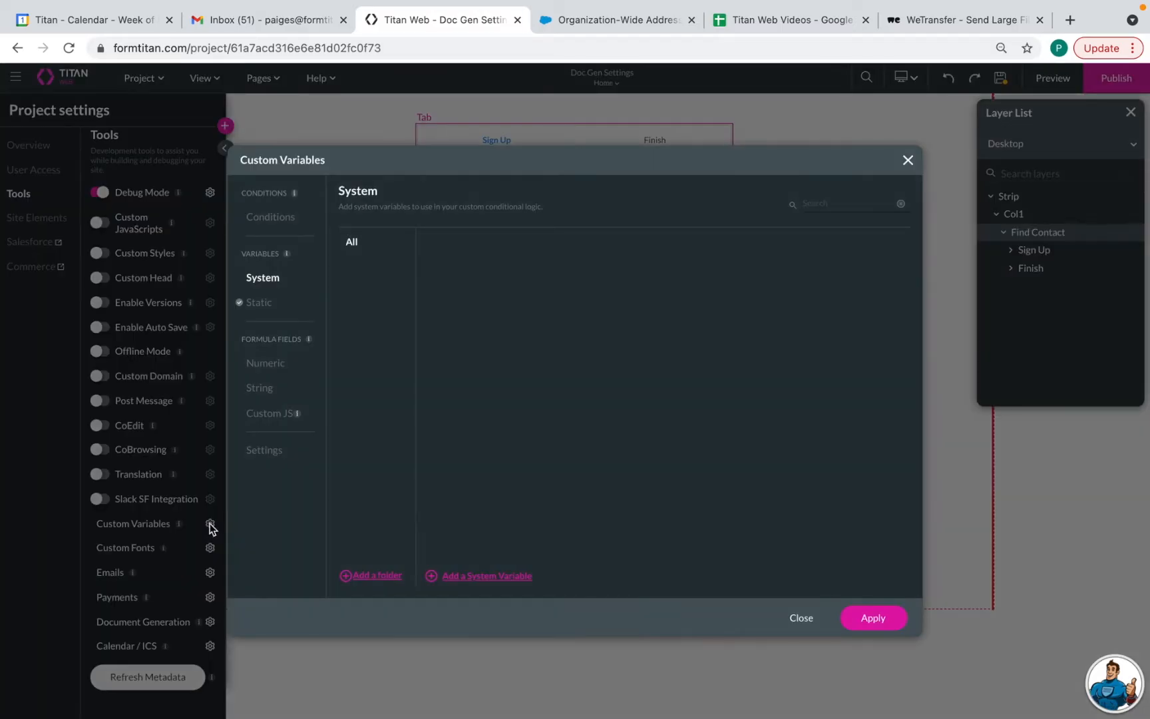
{"action": "left_click", "coordinate": [263, 390]}
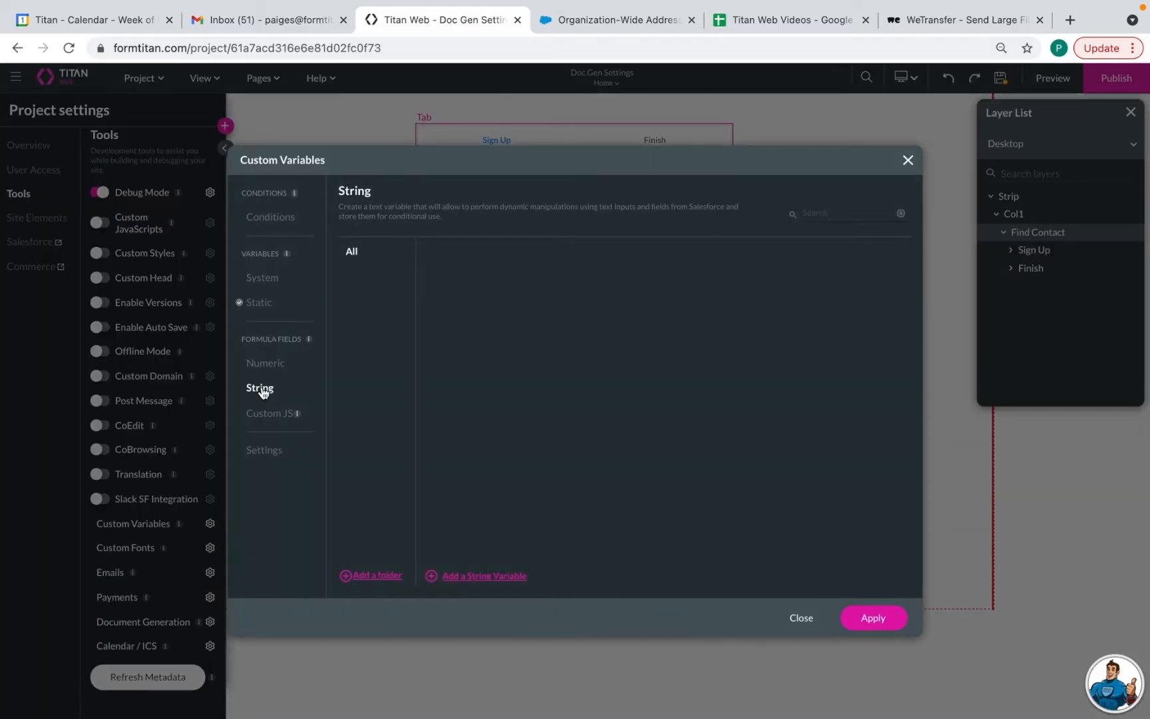
{"action": "left_click", "coordinate": [471, 575]}
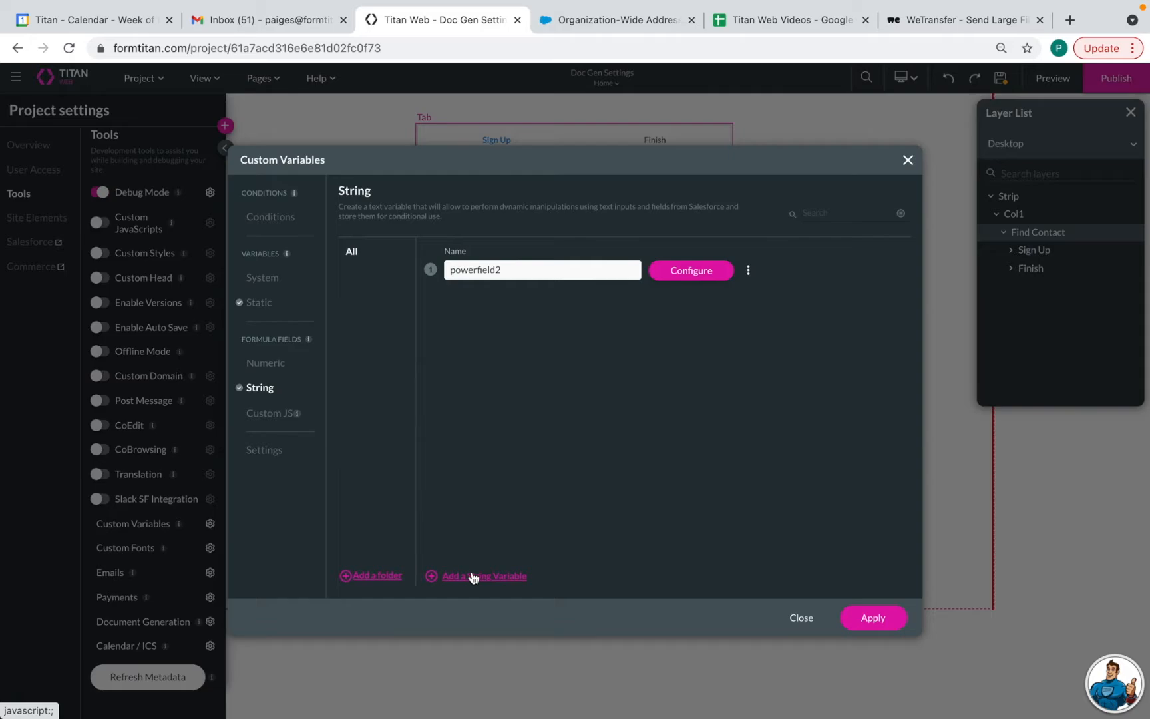
{"action": "key", "text": "BackSpace"}
{"action": "key", "text": "BackSpace"}
{"action": "key", "text": "BackSpace"}
{"action": "key", "text": "BackSpace"}
{"action": "key", "text": "BackSpace"}
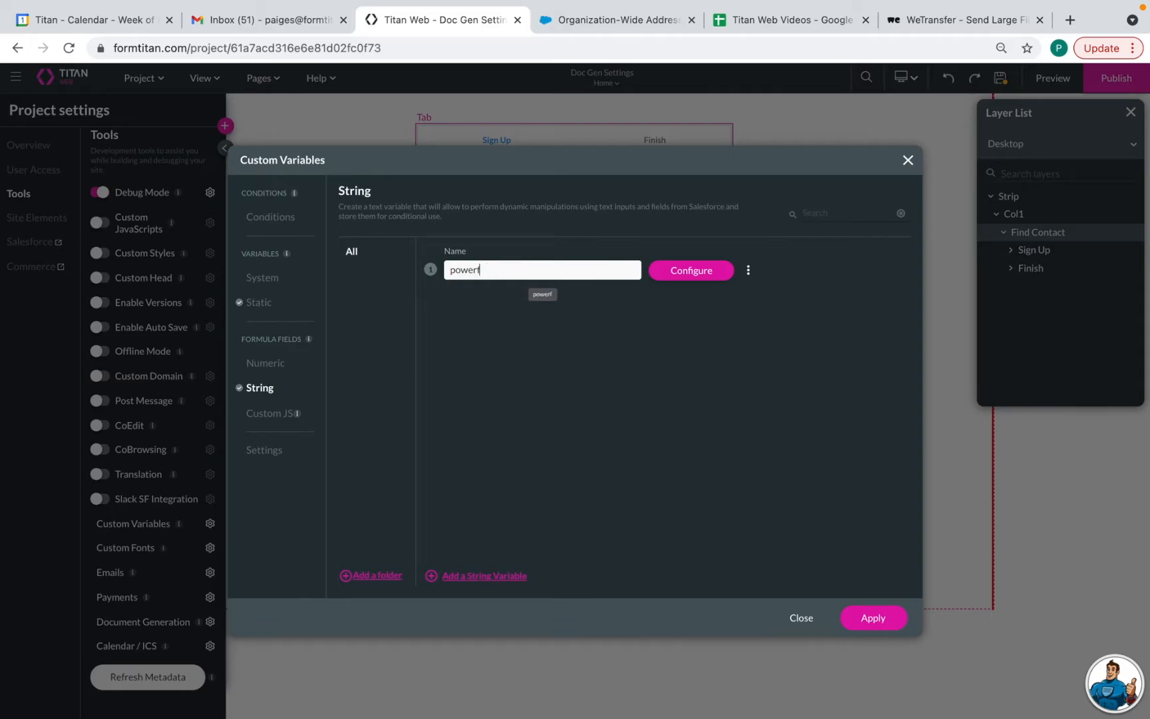
{"action": "key", "text": "BackSpace"}
{"action": "key", "text": "BackSpace"}
{"action": "key", "text": "BackSpace"}
{"action": "key", "text": "BackSpace"}
{"action": "key", "text": "BackSpace"}
{"action": "key", "text": "BackSpace"}
{"action": "type", "text": "filename"}
Set filename to First Name, Last Name and 'Terms and Conditions', and apply
{"action": "left_click", "coordinate": [702, 276]}
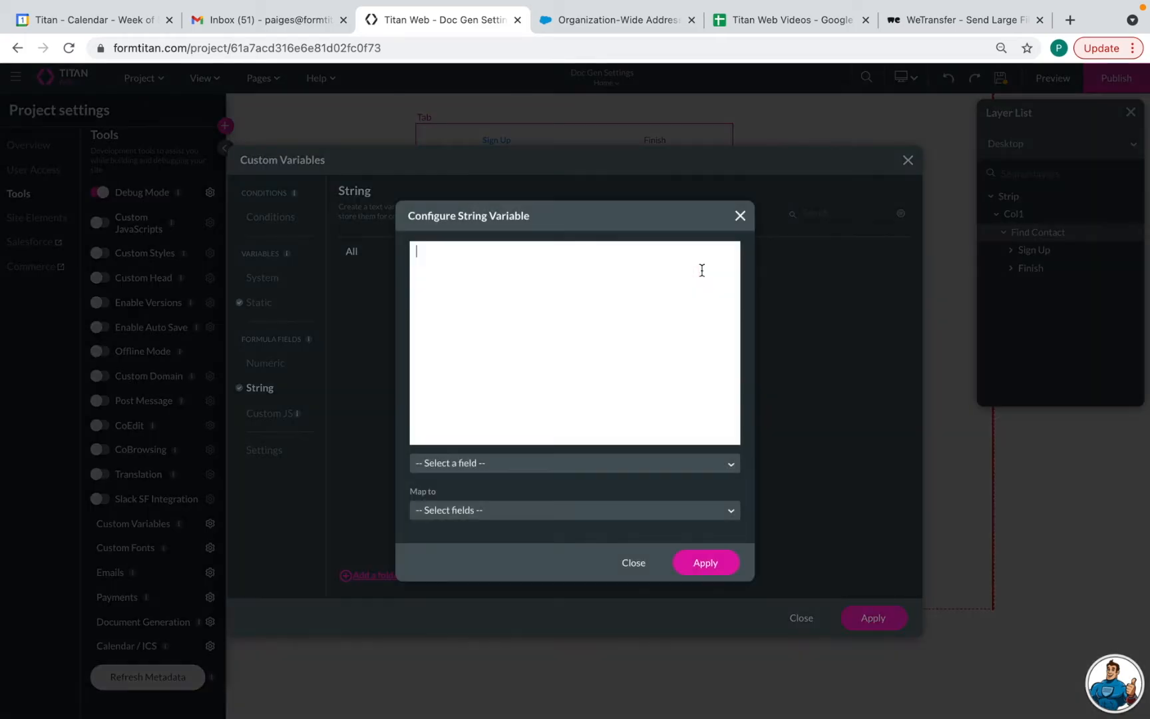
{"action": "left_click", "coordinate": [531, 469]}
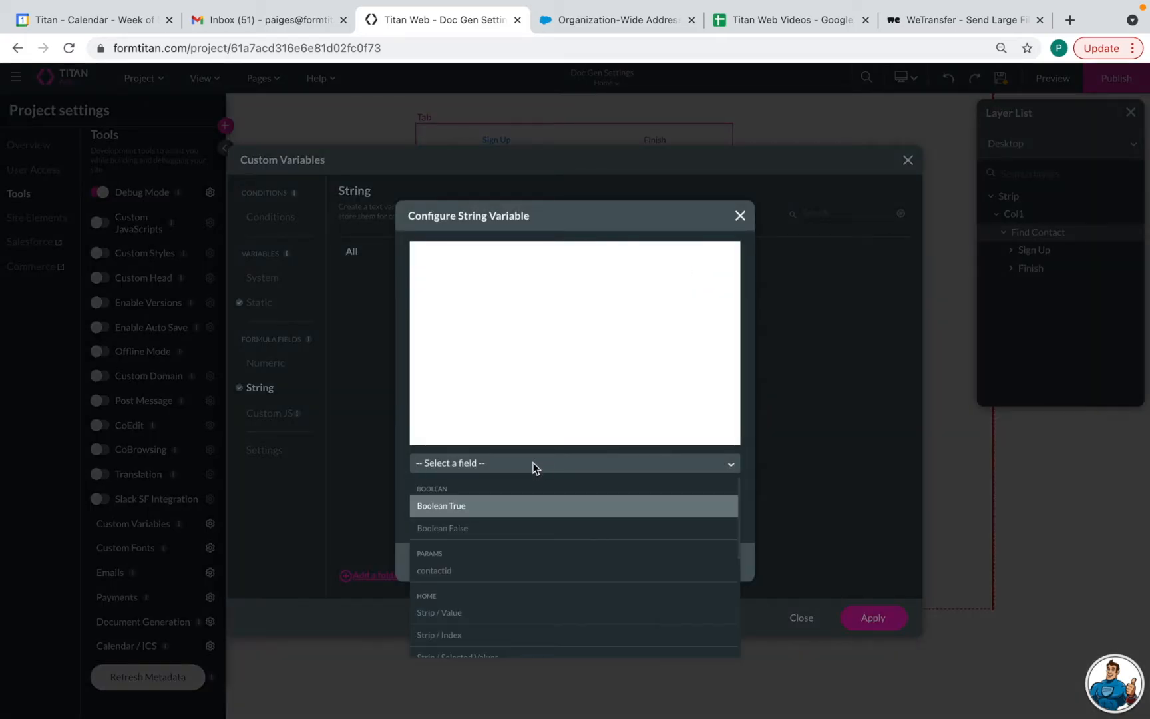
{"action": "scroll", "coordinate": [506, 519], "scroll_direction": "down", "scroll_amount": 5}
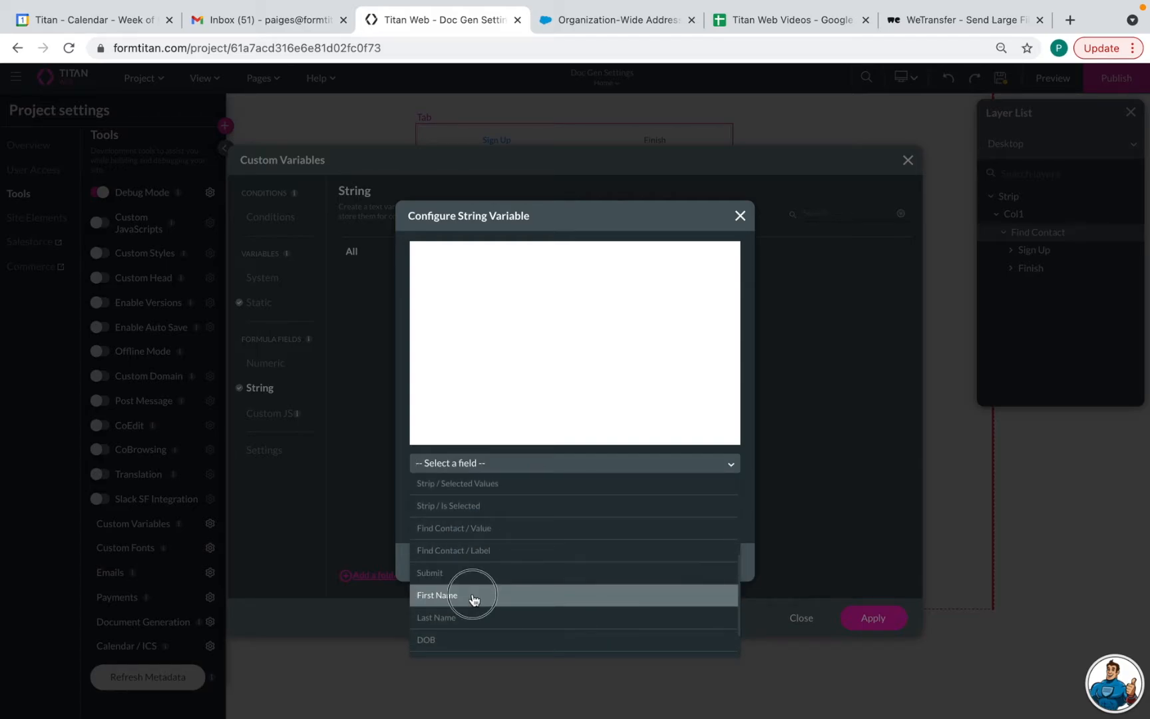
{"action": "left_click", "coordinate": [470, 596]}
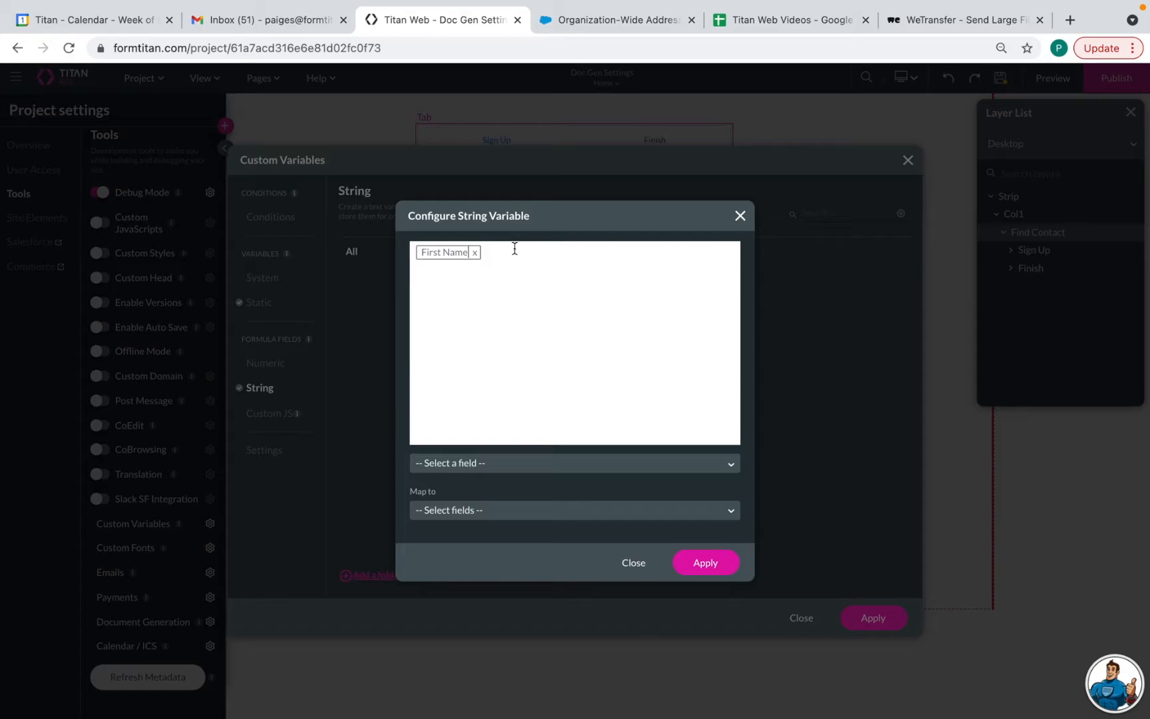
{"action": "left_click", "coordinate": [465, 468]}
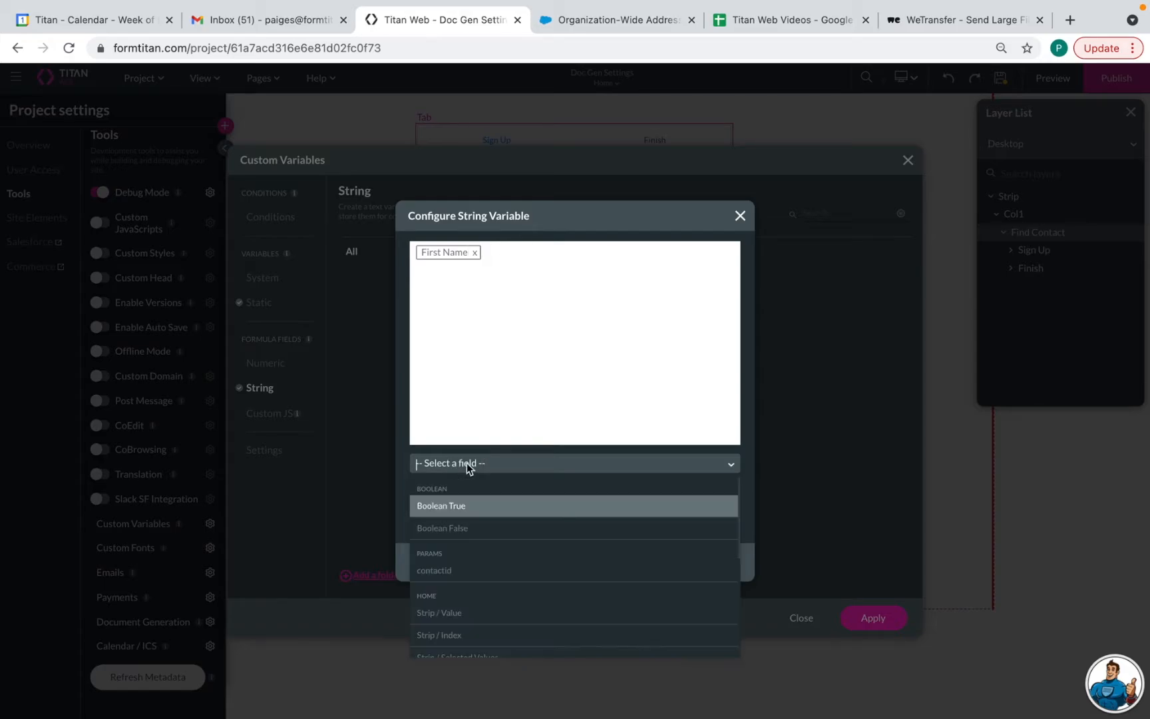
{"action": "scroll", "coordinate": [457, 554], "scroll_direction": "down", "scroll_amount": 5}
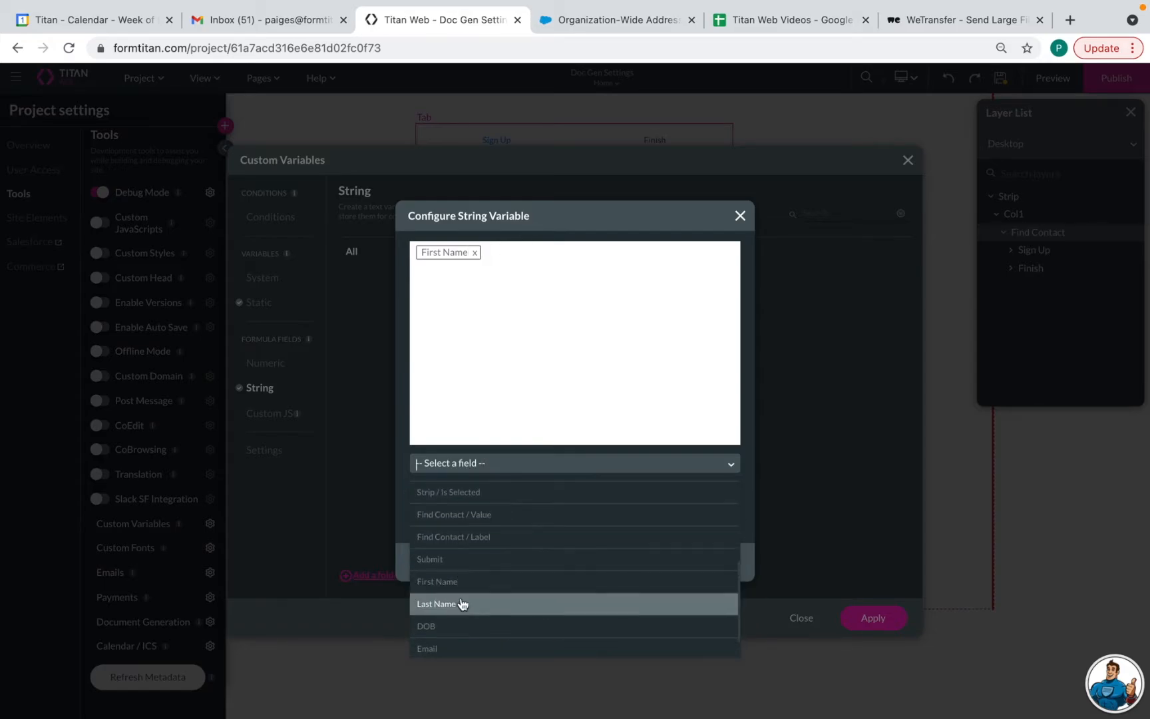
{"action": "left_click", "coordinate": [462, 604]}
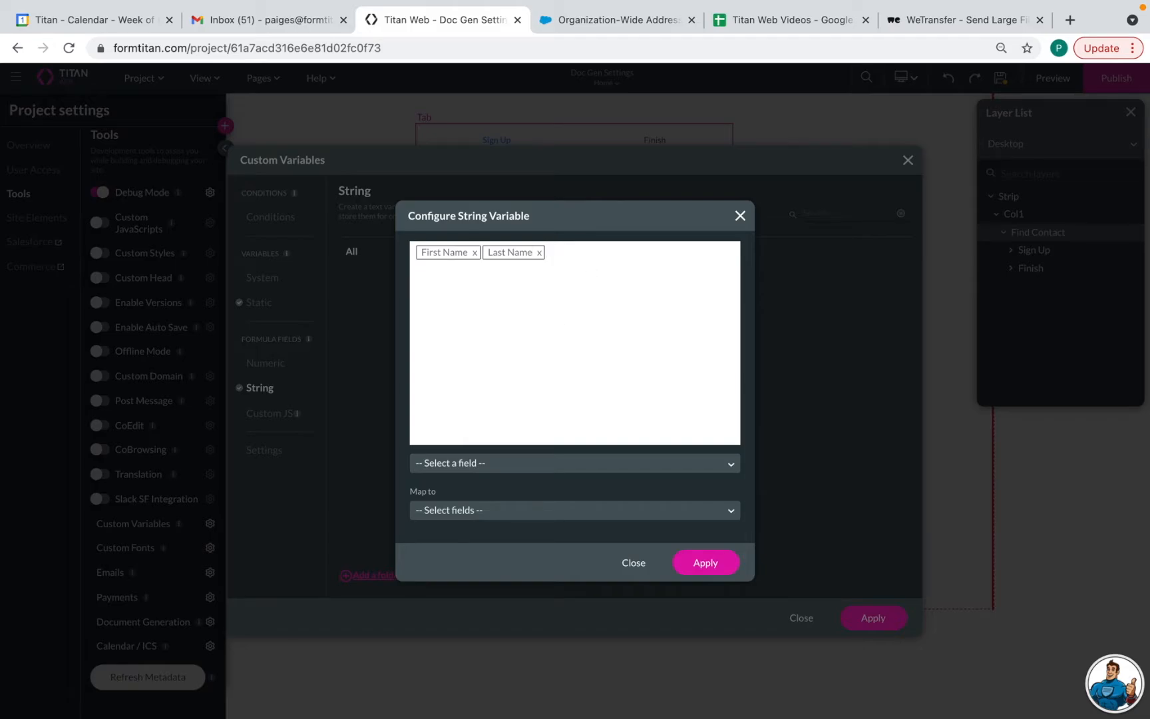
{"action": "type", "text": "Terms and Conditions"}
{"action": "left_click", "coordinate": [692, 562]}
{"action": "left_click", "coordinate": [873, 617]}
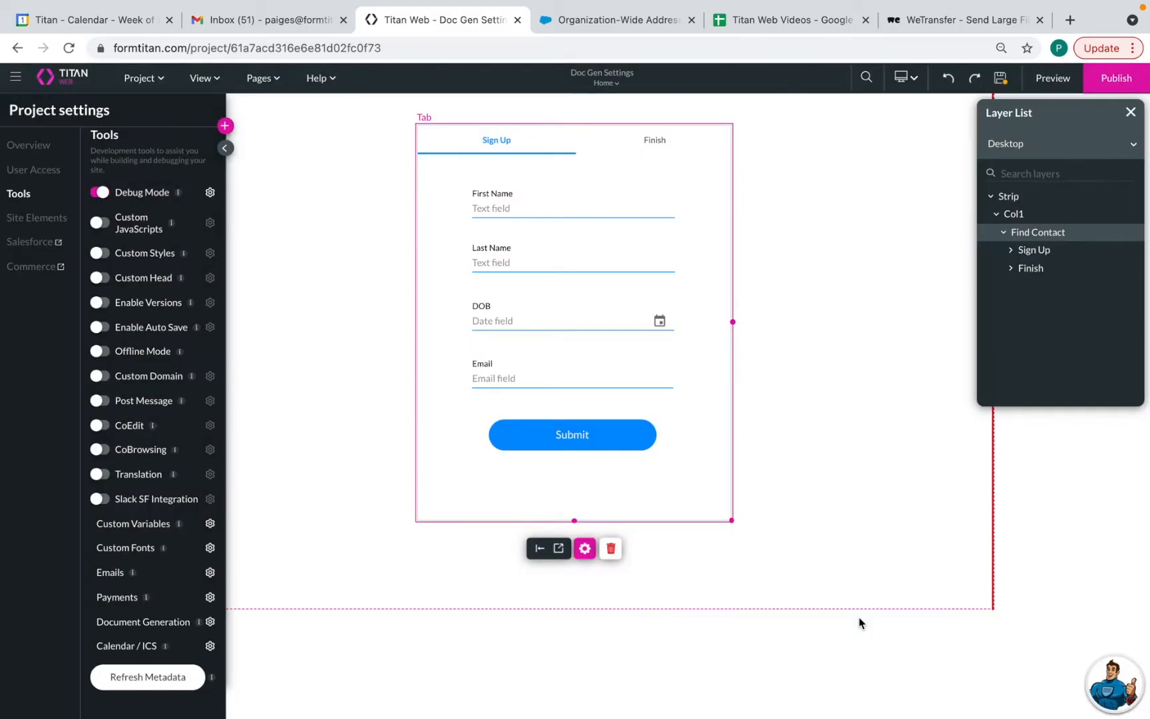
Save the project and reopen the Terms and Conditions Confirmation Email template's settings
{"action": "left_click", "coordinate": [999, 80]}
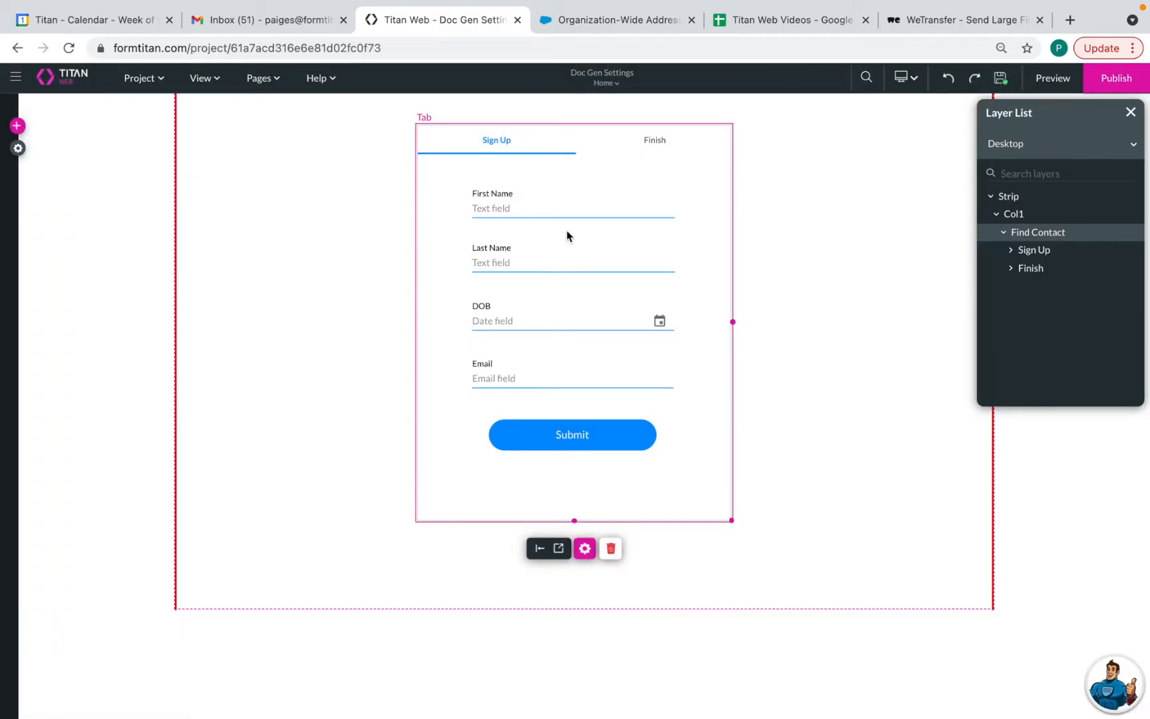
{"action": "left_click", "coordinate": [17, 147]}
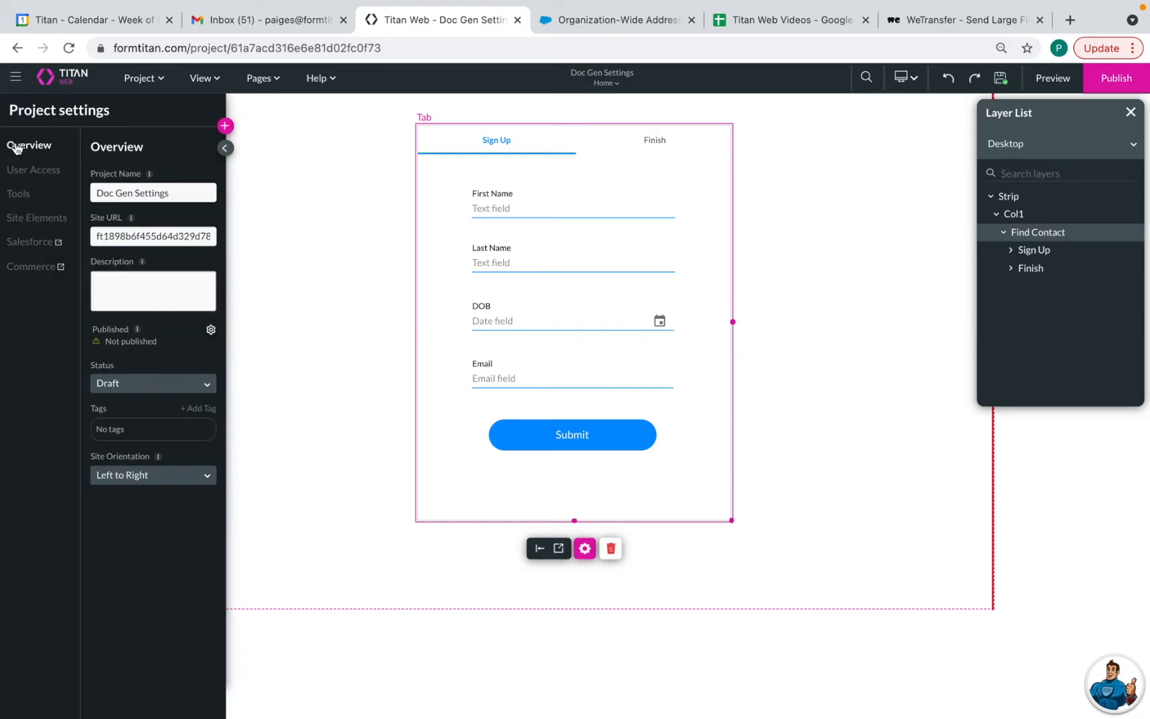
{"action": "left_click", "coordinate": [18, 195]}
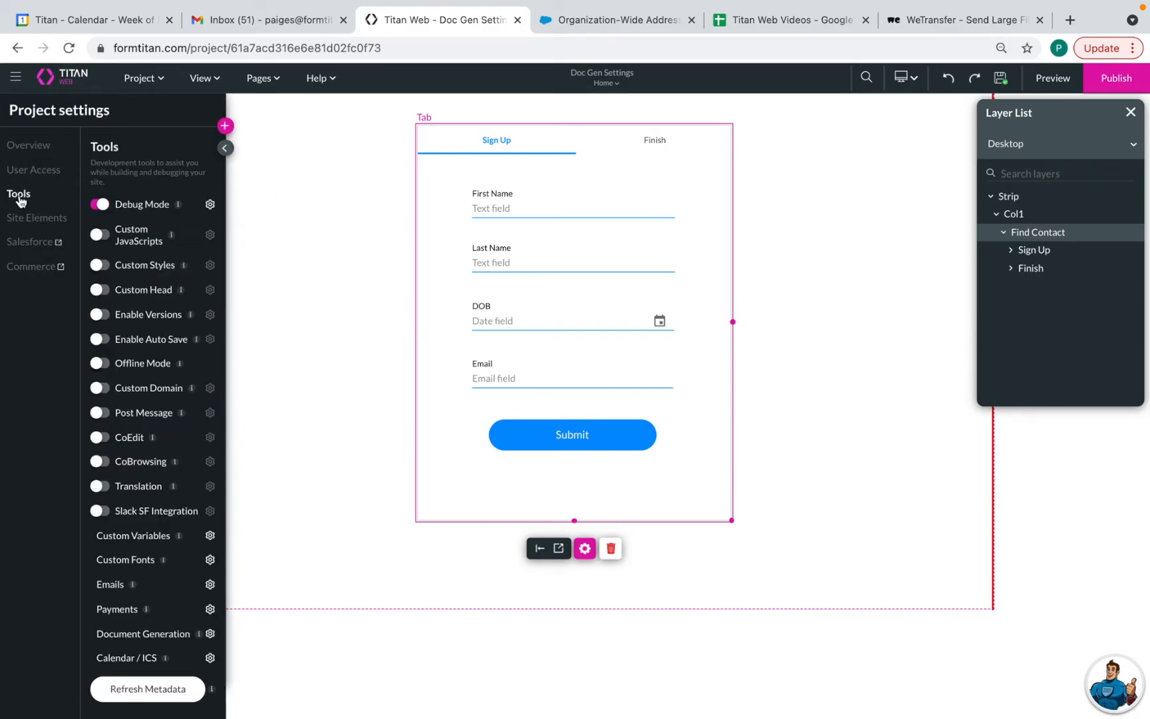
{"action": "left_click", "coordinate": [209, 634]}
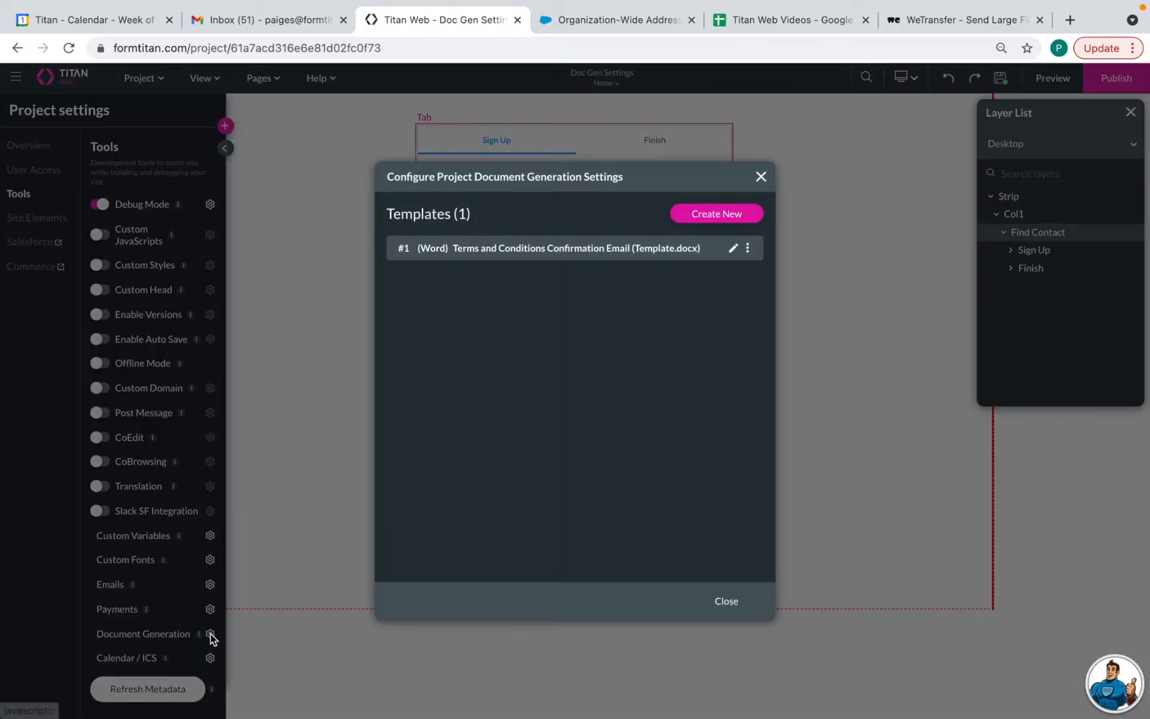
{"action": "left_click", "coordinate": [732, 249]}
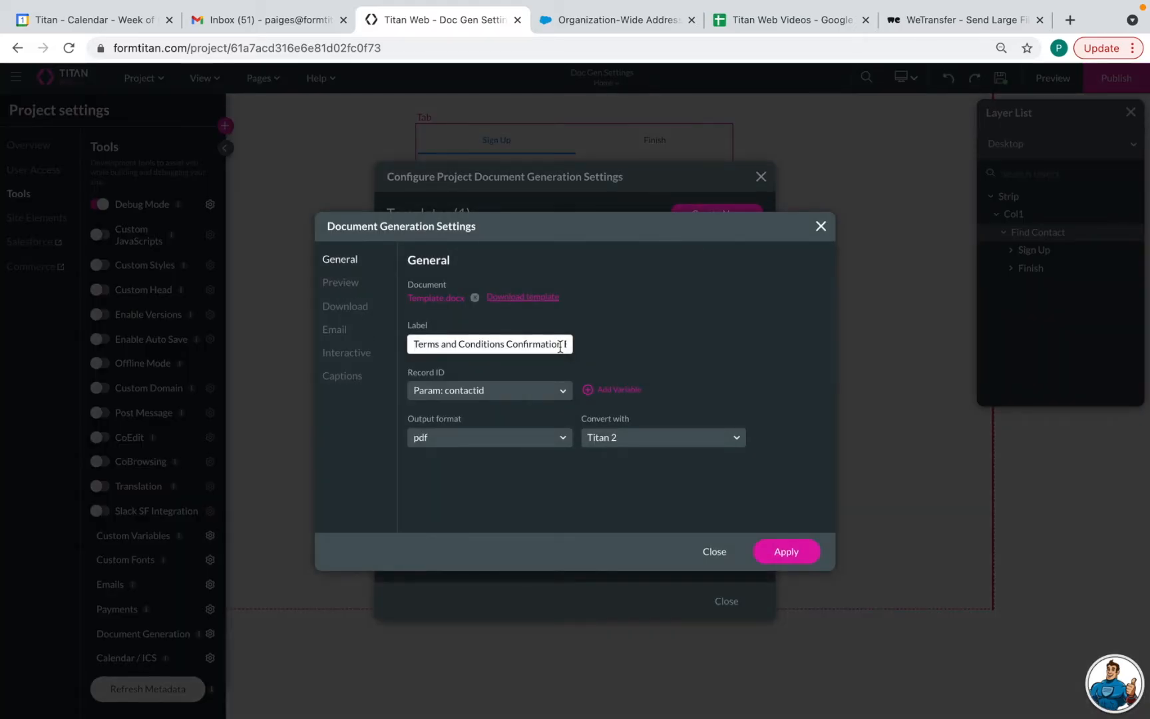
Name the emailed file dynamically from Param: filename, then apply and close
{"action": "left_click", "coordinate": [334, 329]}
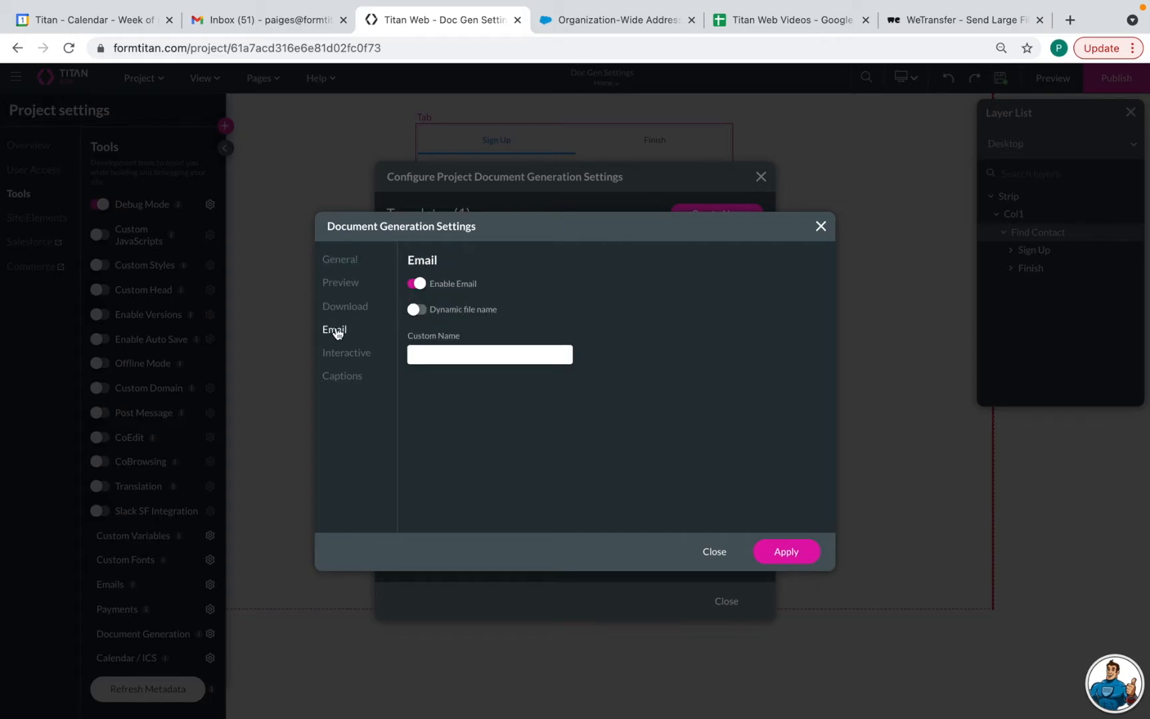
{"action": "left_click", "coordinate": [416, 310]}
{"action": "left_click", "coordinate": [486, 362]}
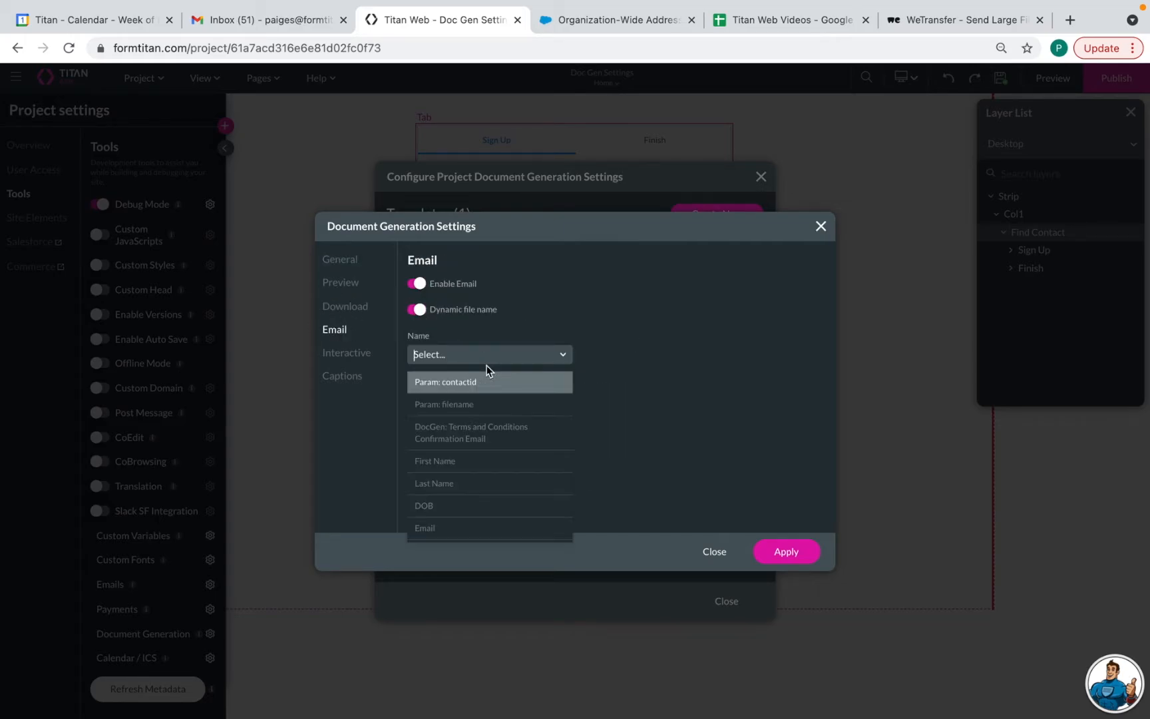
{"action": "left_click", "coordinate": [490, 405]}
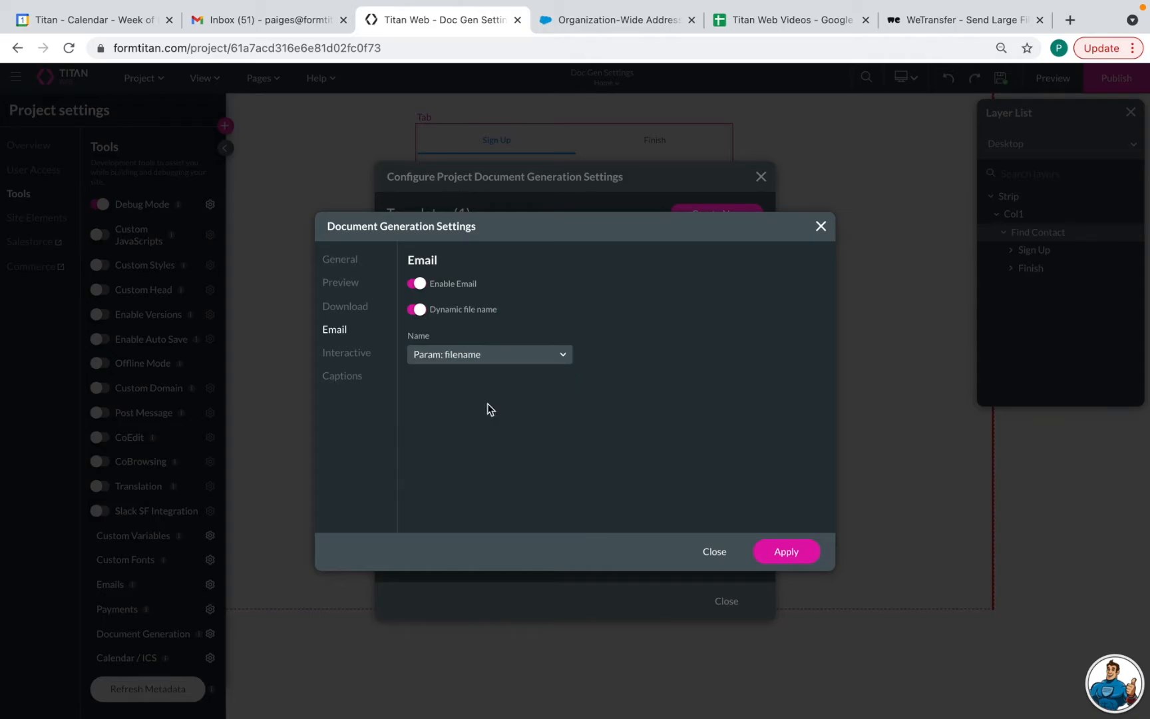
{"action": "left_click", "coordinate": [787, 551]}
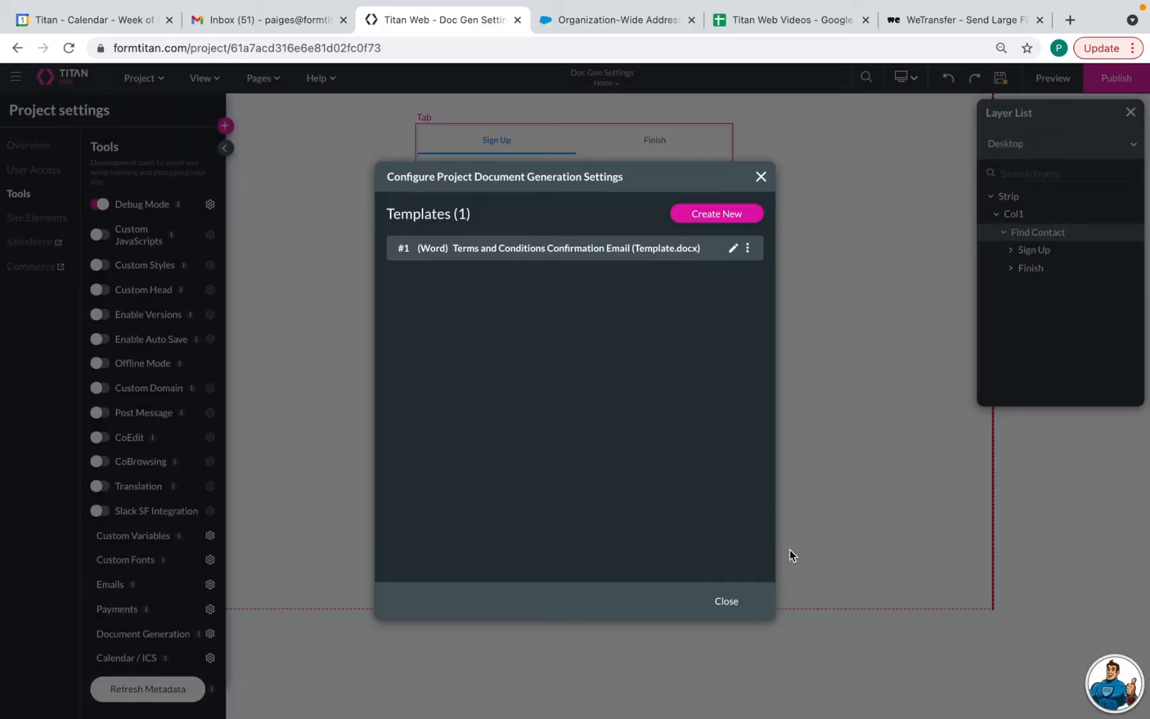
{"action": "left_click", "coordinate": [727, 601]}
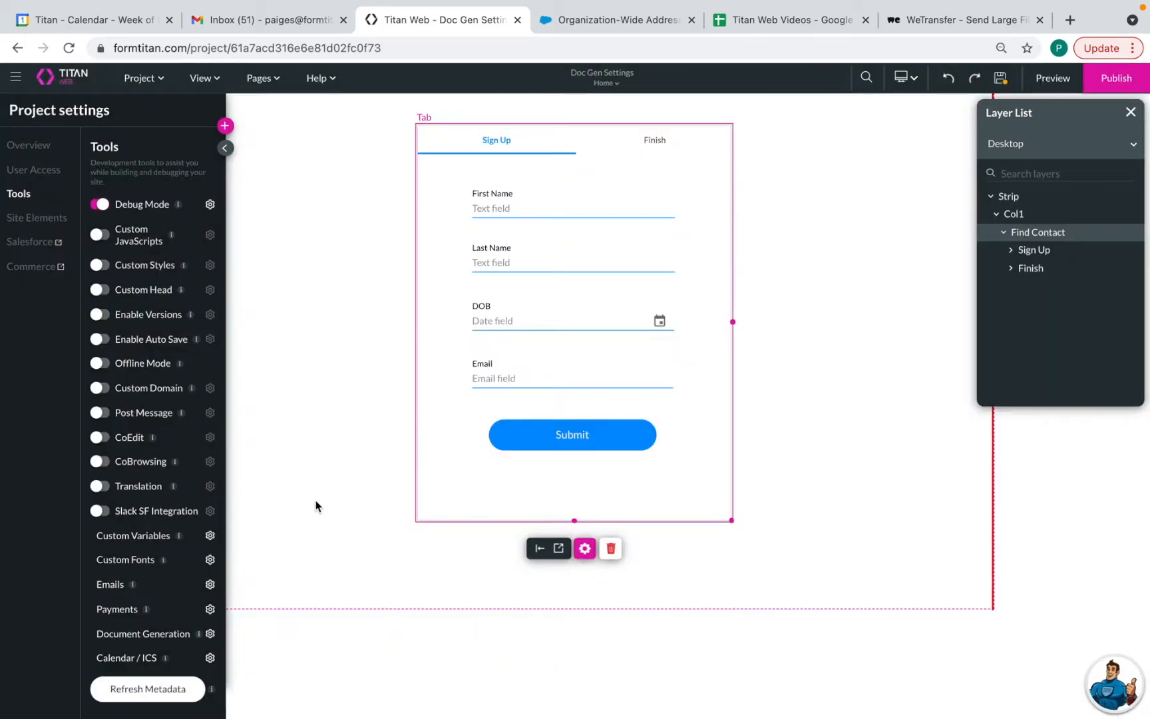
Review the Submit button's existing click-action rules, Rule 1's Salesforce action and Rule 2
{"action": "left_click", "coordinate": [571, 441]}
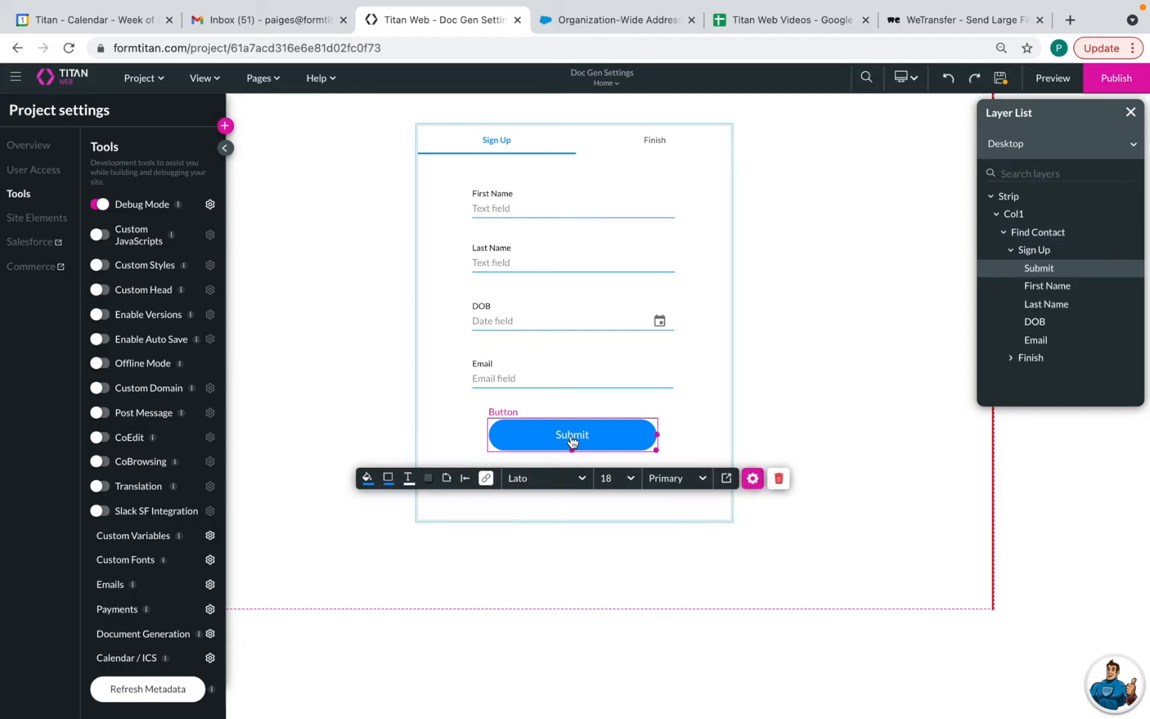
{"action": "left_click", "coordinate": [487, 478]}
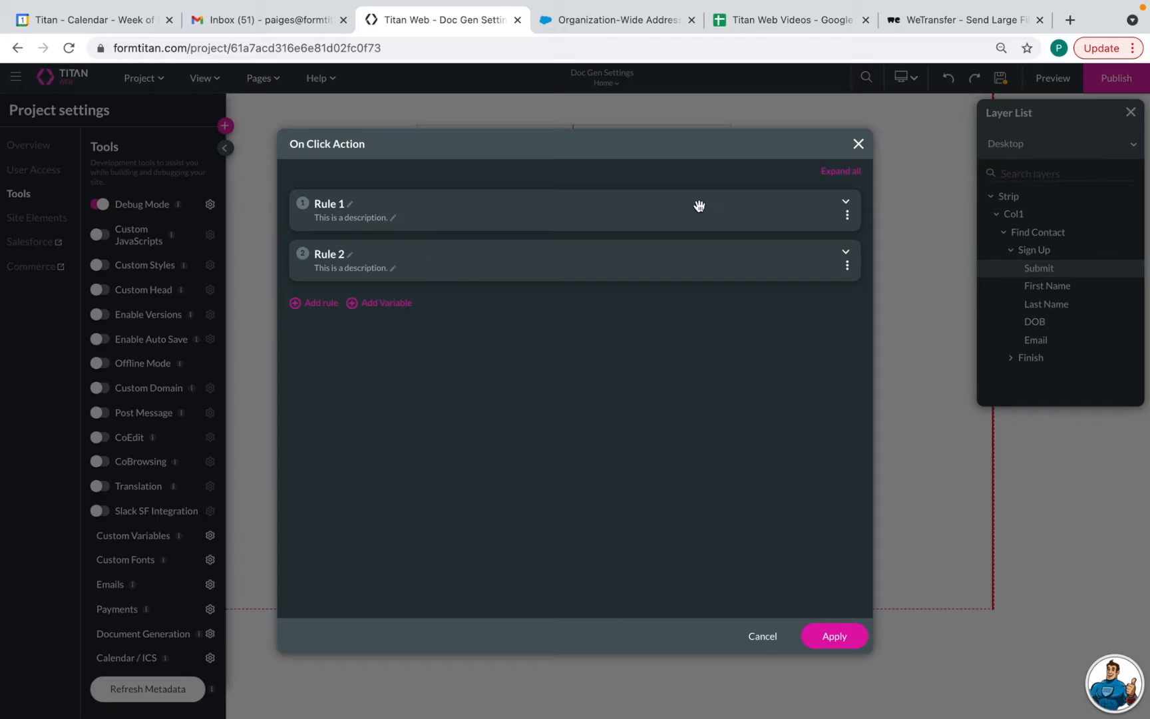
{"action": "left_click", "coordinate": [847, 204]}
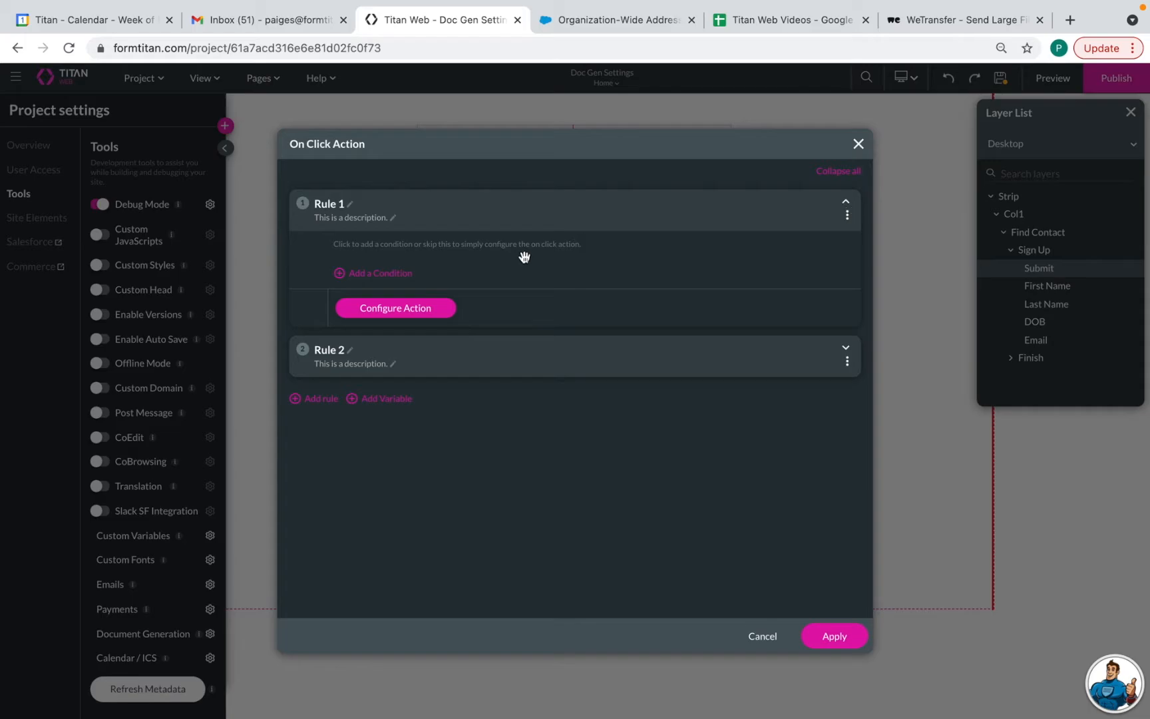
{"action": "left_click", "coordinate": [414, 310]}
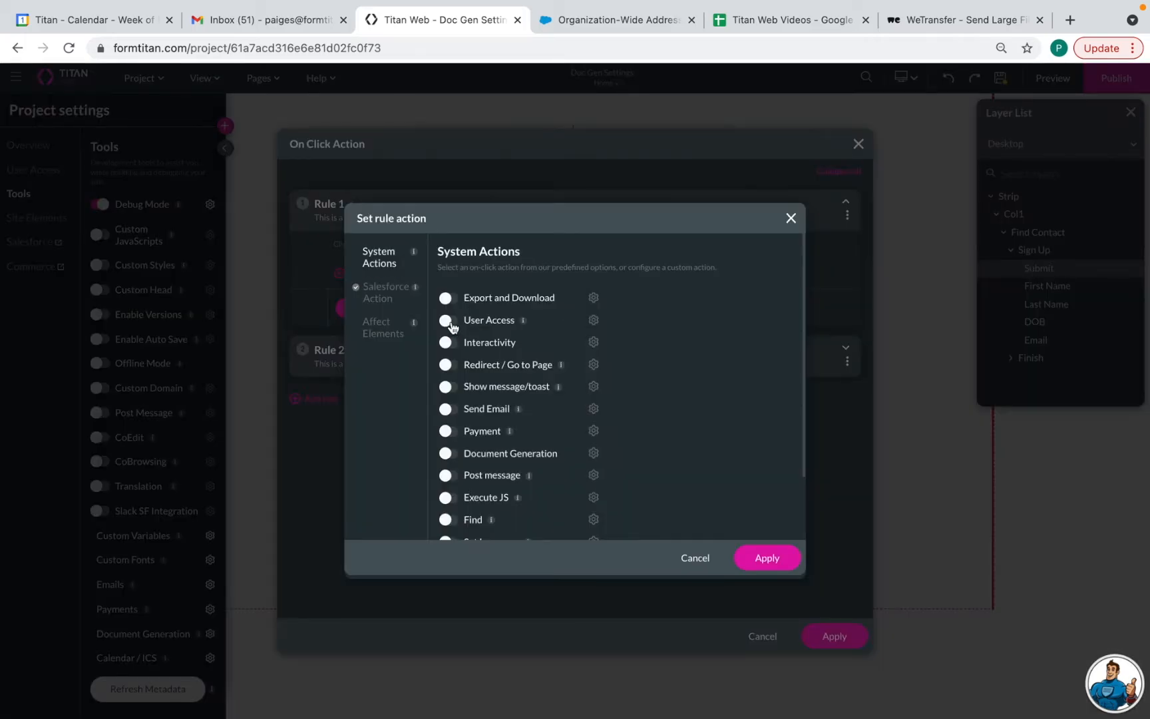
{"action": "left_click", "coordinate": [388, 296]}
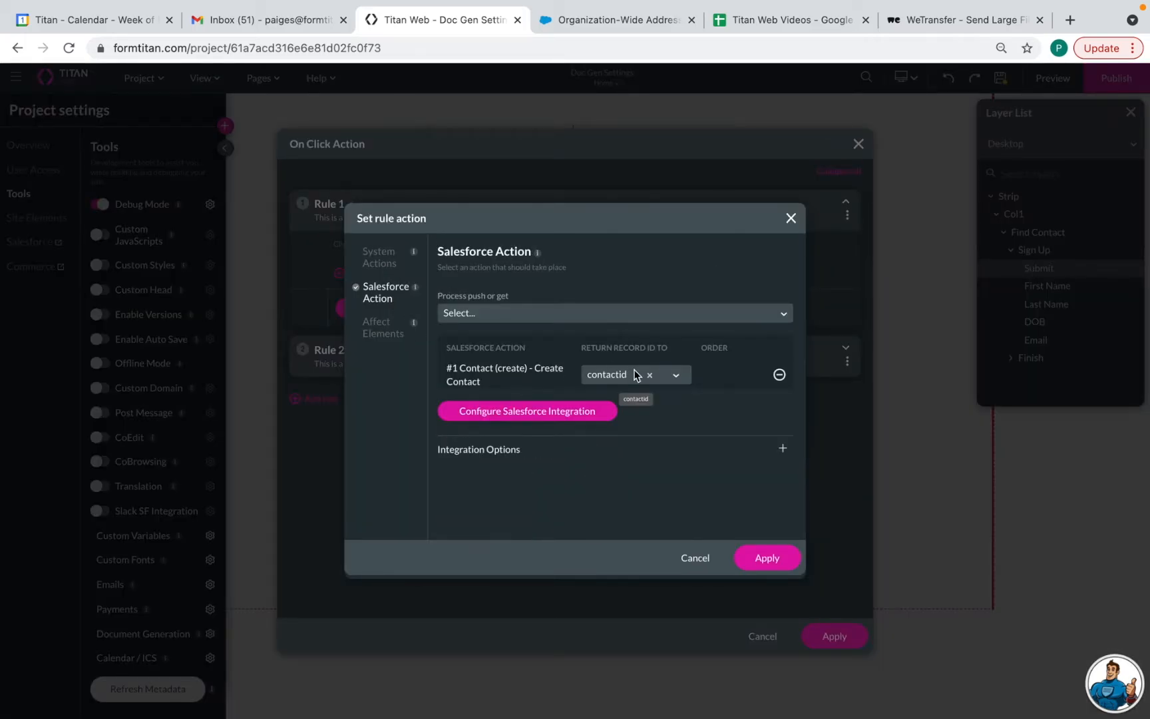
{"action": "left_click", "coordinate": [771, 561]}
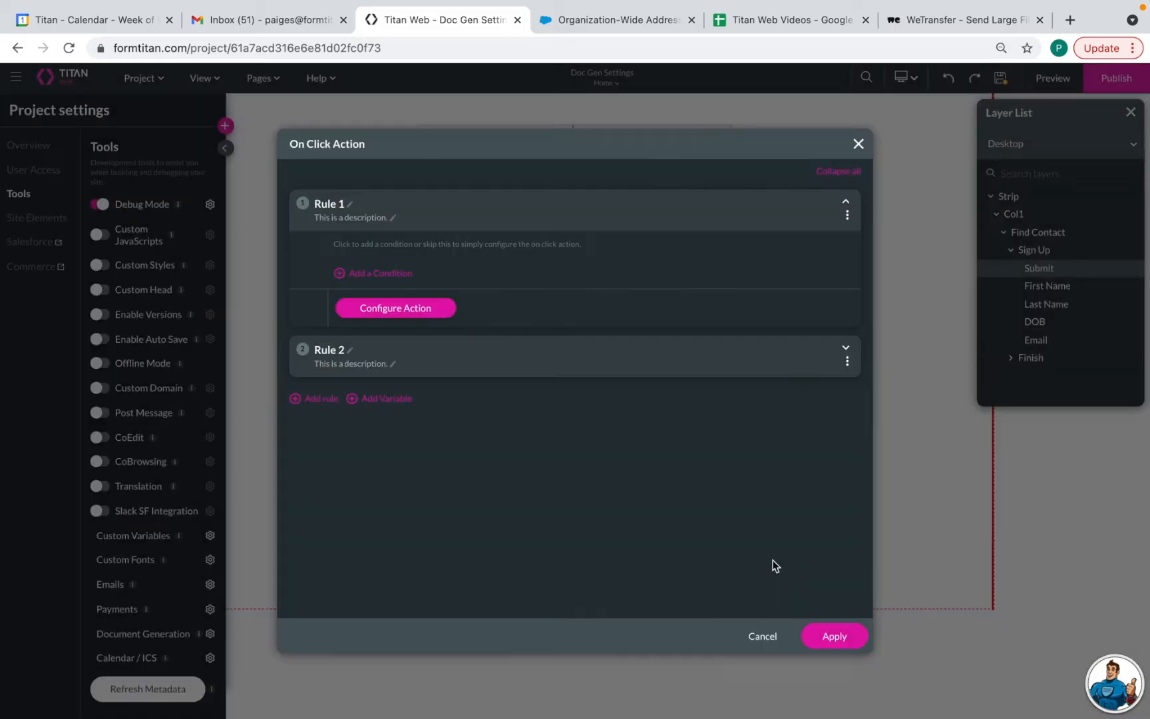
{"action": "left_click", "coordinate": [846, 348]}
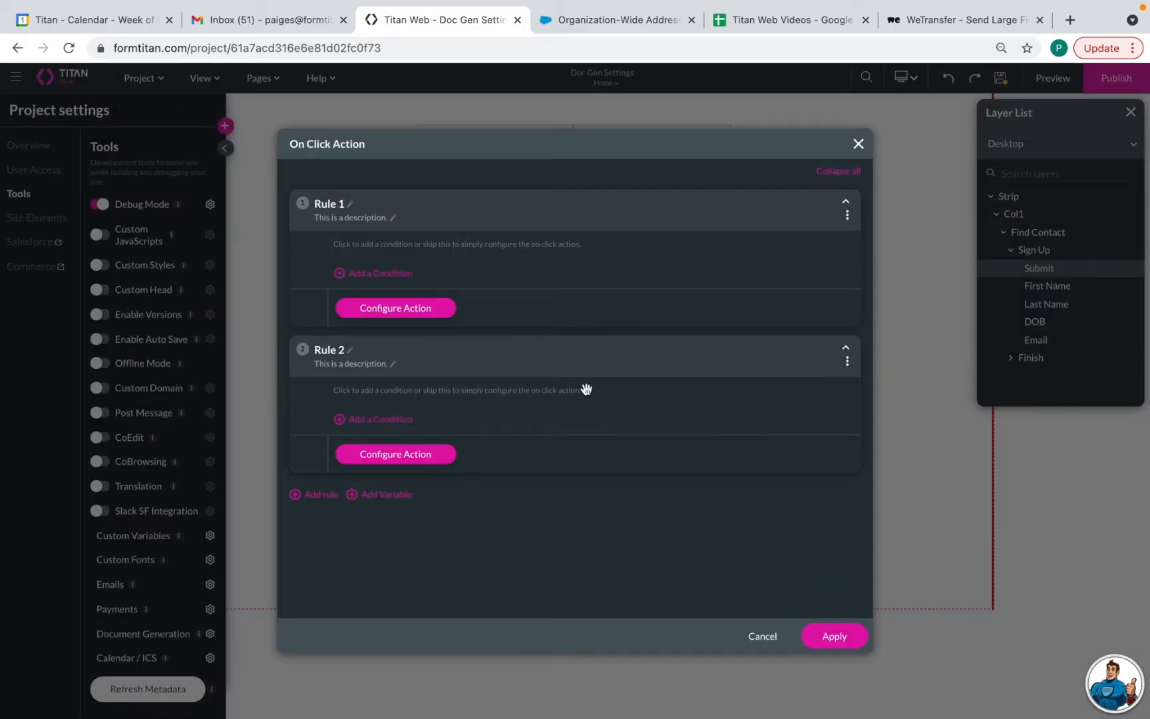
{"action": "left_click", "coordinate": [427, 456]}
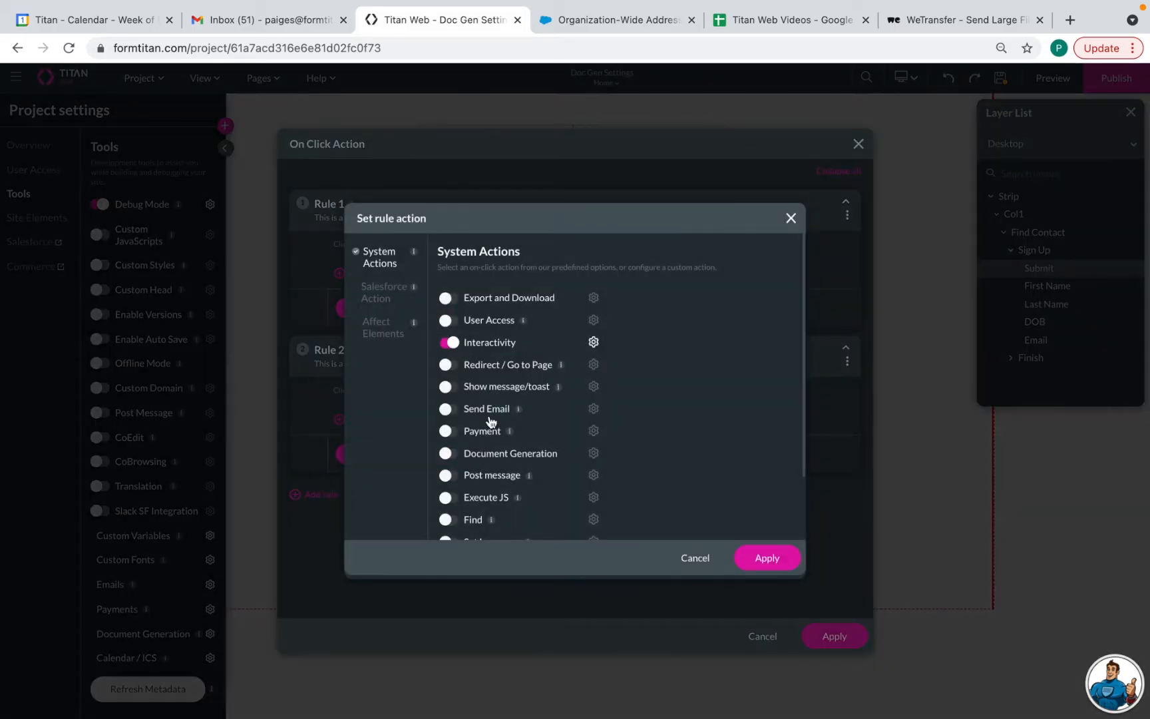
{"action": "left_click", "coordinate": [766, 558]}
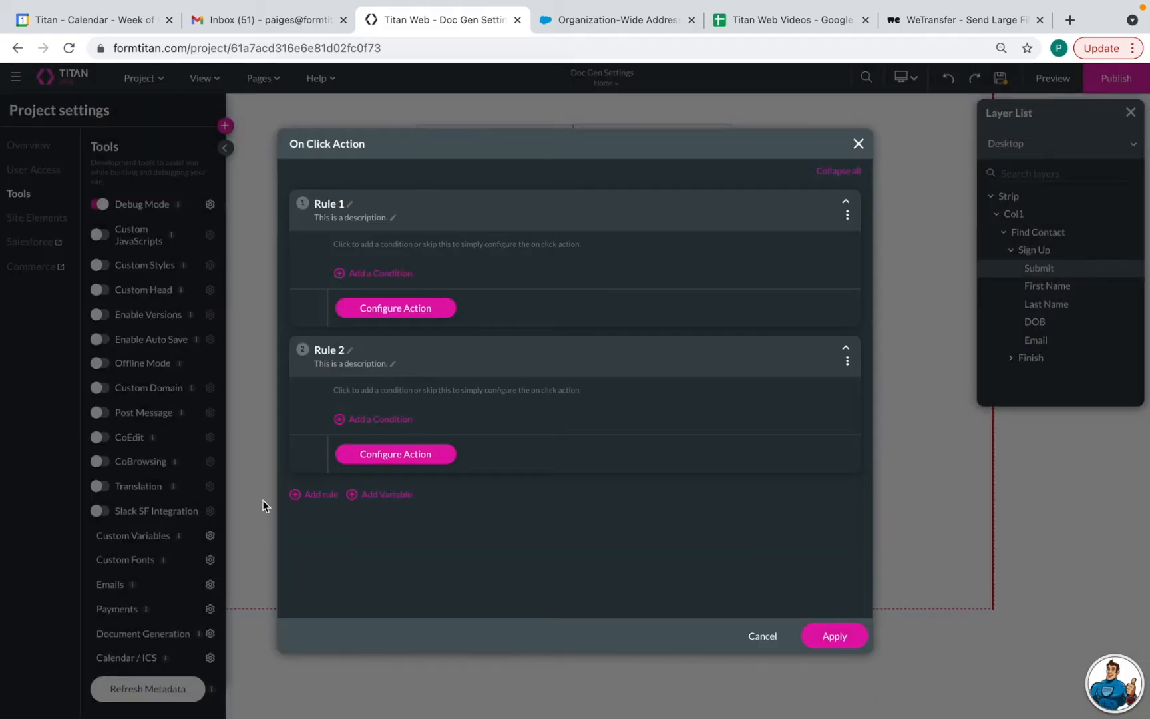
Add a third rule to the Submit button's click actions and begin choosing its action
{"action": "left_click", "coordinate": [323, 496]}
{"action": "scroll", "coordinate": [506, 529], "scroll_direction": "down", "scroll_amount": 1}
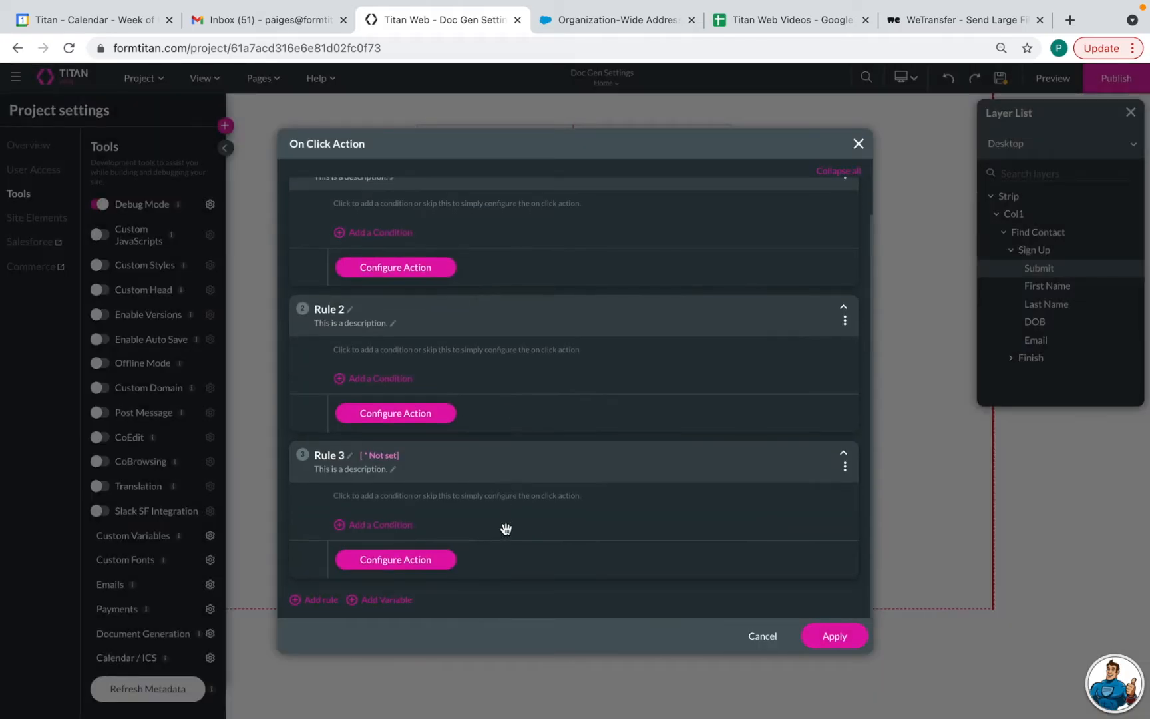
{"action": "left_click", "coordinate": [409, 558]}
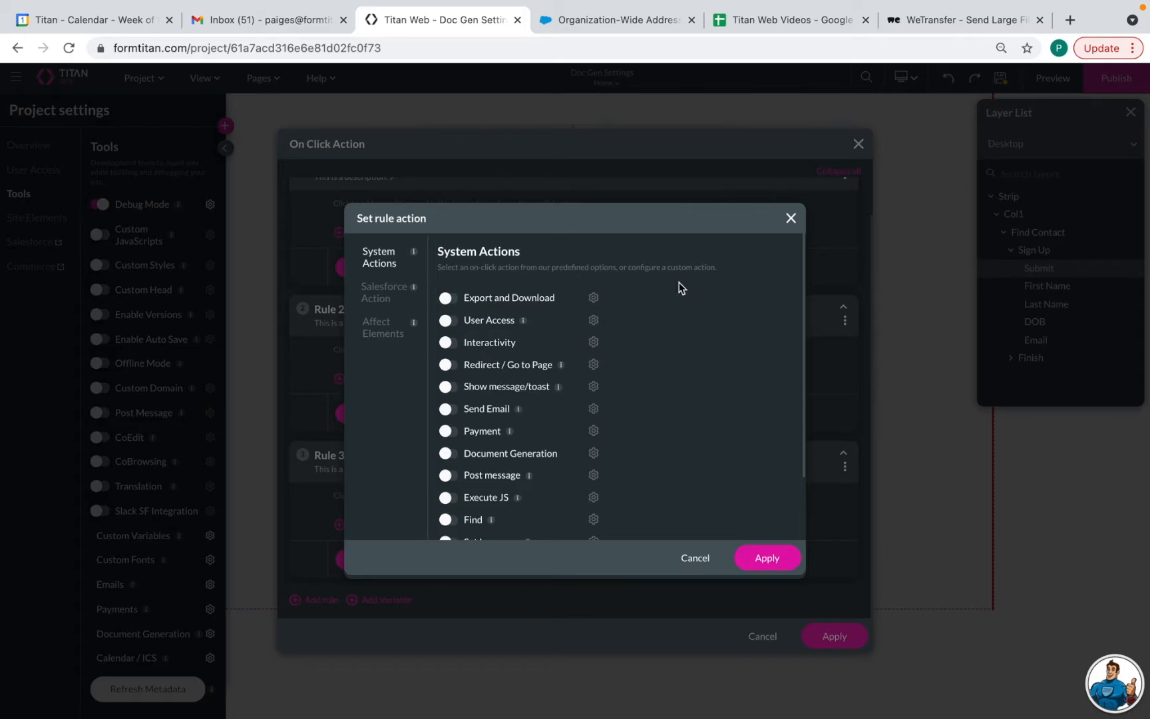
Make Rule 3 send an email using a new configuration named 'Confirmation Email'
{"action": "left_click", "coordinate": [447, 410]}
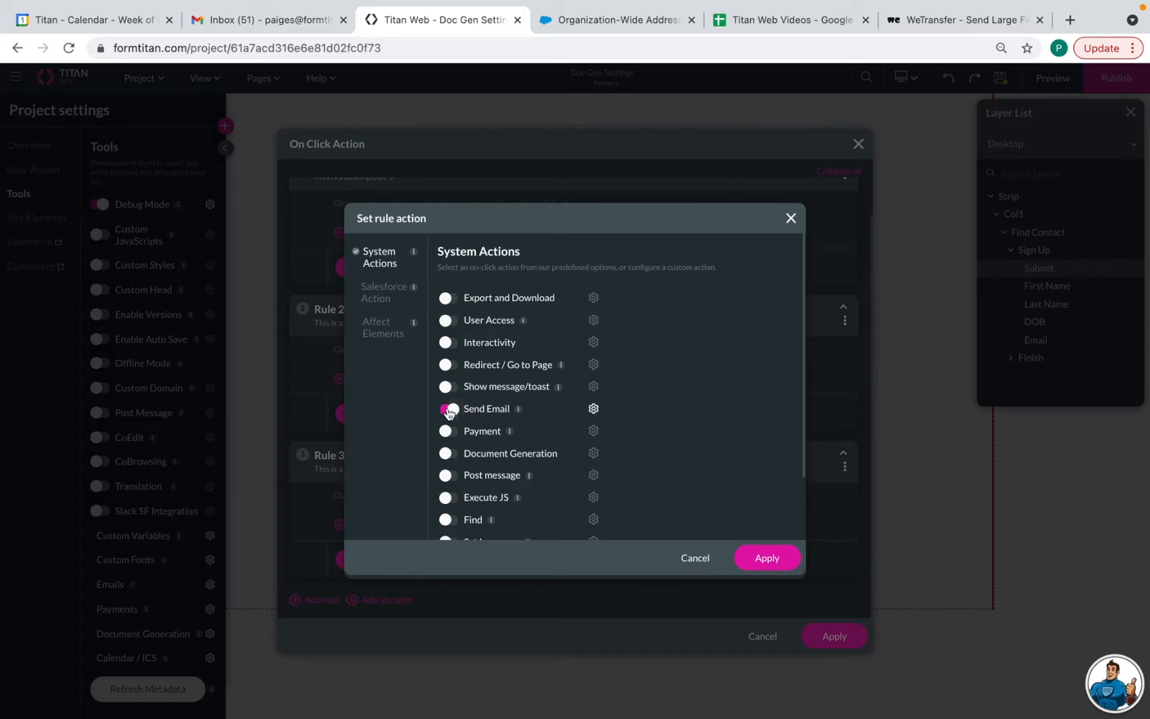
{"action": "left_click", "coordinate": [593, 408]}
{"action": "left_click", "coordinate": [708, 216]}
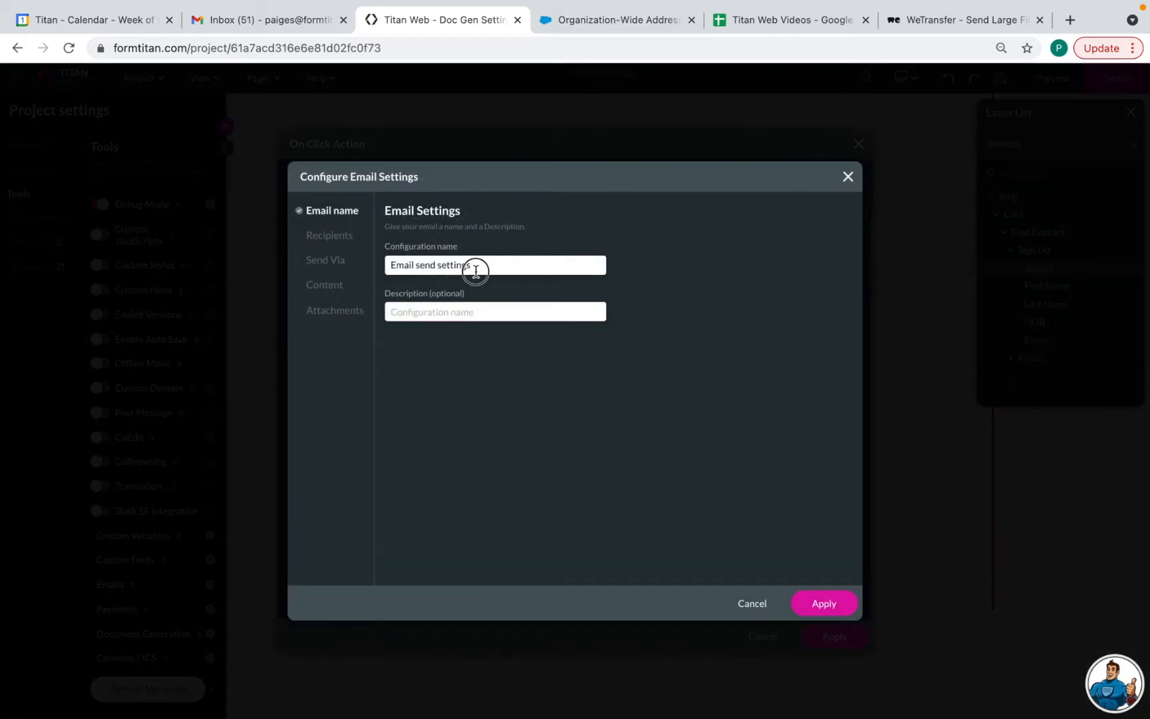
{"action": "left_click_drag", "start_coordinate": [475, 267], "coordinate": [380, 265]}
{"action": "type", "text": "Confirmtati"}
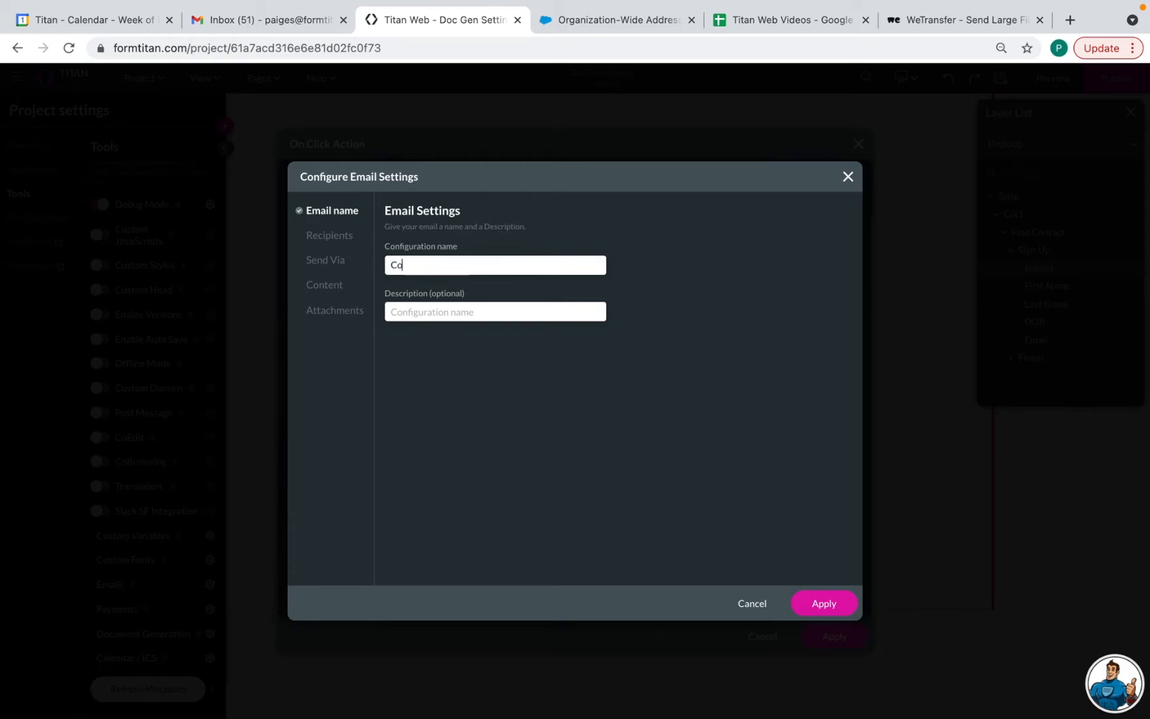
{"action": "key", "text": "BackSpace"}
{"action": "key", "text": "BackSpace"}
{"action": "key", "text": "BackSpace"}
{"action": "key", "text": "BackSpace"}
{"action": "type", "text": "ation Email"}
Send the email To the address in the form's Email field
{"action": "left_click", "coordinate": [333, 237]}
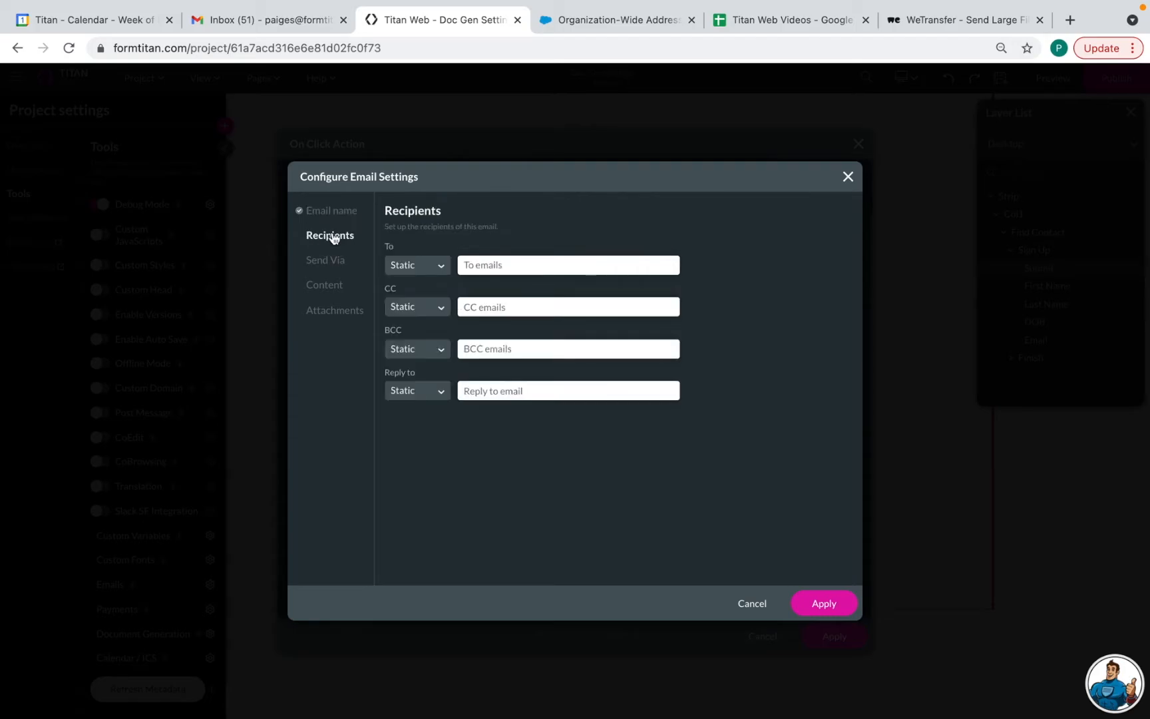
{"action": "left_click", "coordinate": [427, 269]}
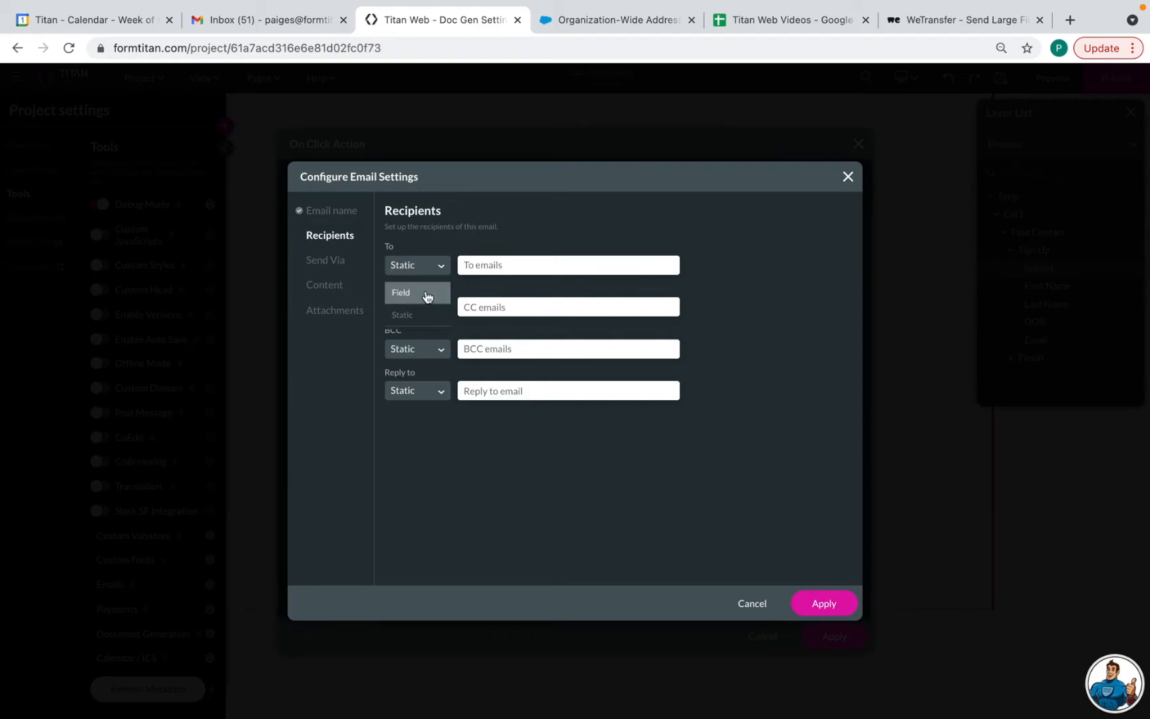
{"action": "left_click", "coordinate": [426, 292]}
{"action": "left_click", "coordinate": [488, 267]}
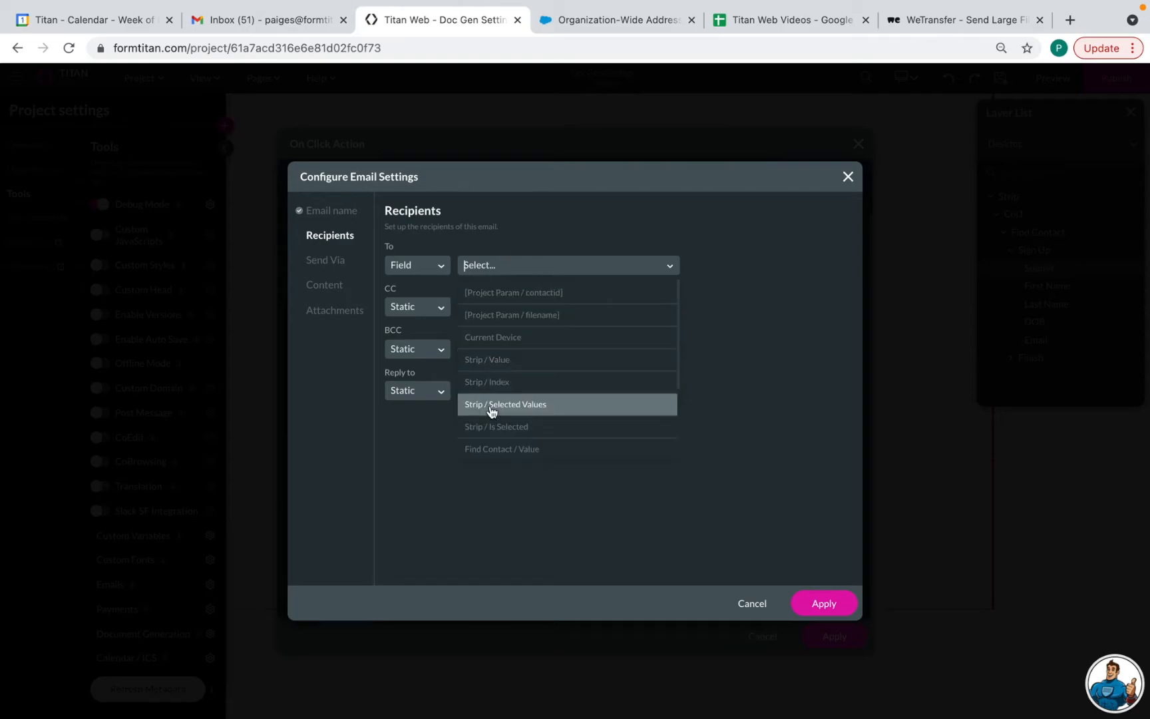
{"action": "scroll", "coordinate": [490, 405], "scroll_direction": "down", "scroll_amount": 3}
{"action": "left_click", "coordinate": [494, 447]}
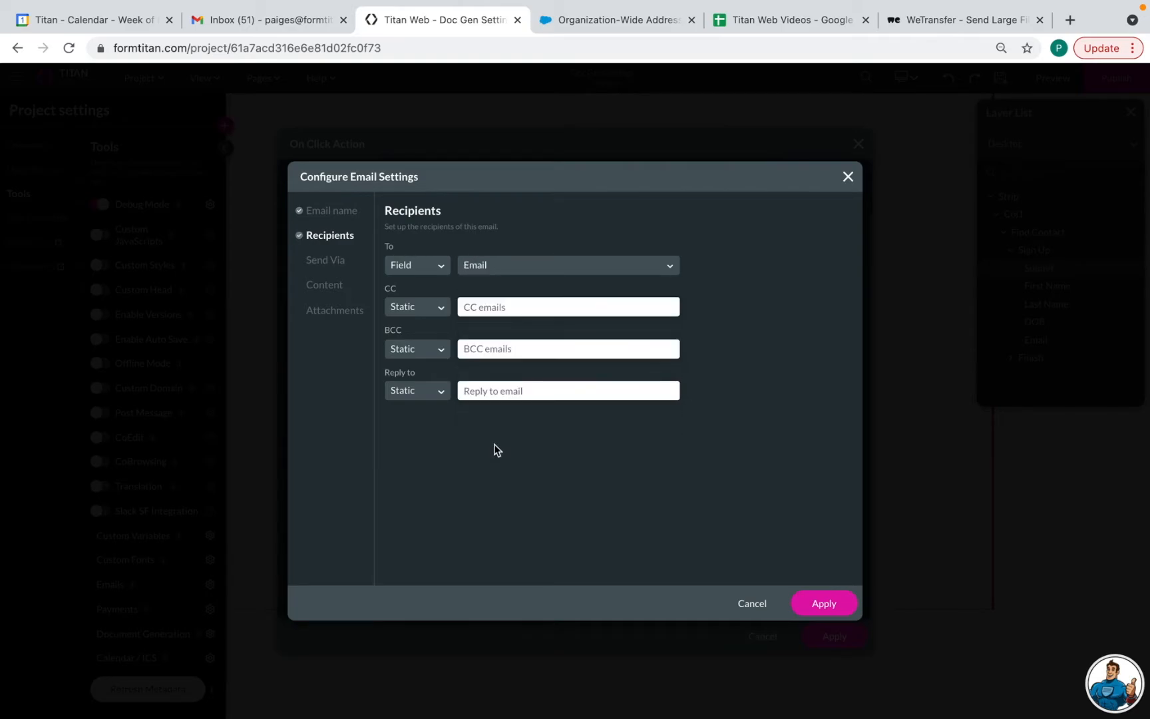
Enter a static company CC address and a static company reply-to address
{"action": "left_click", "coordinate": [486, 306]}
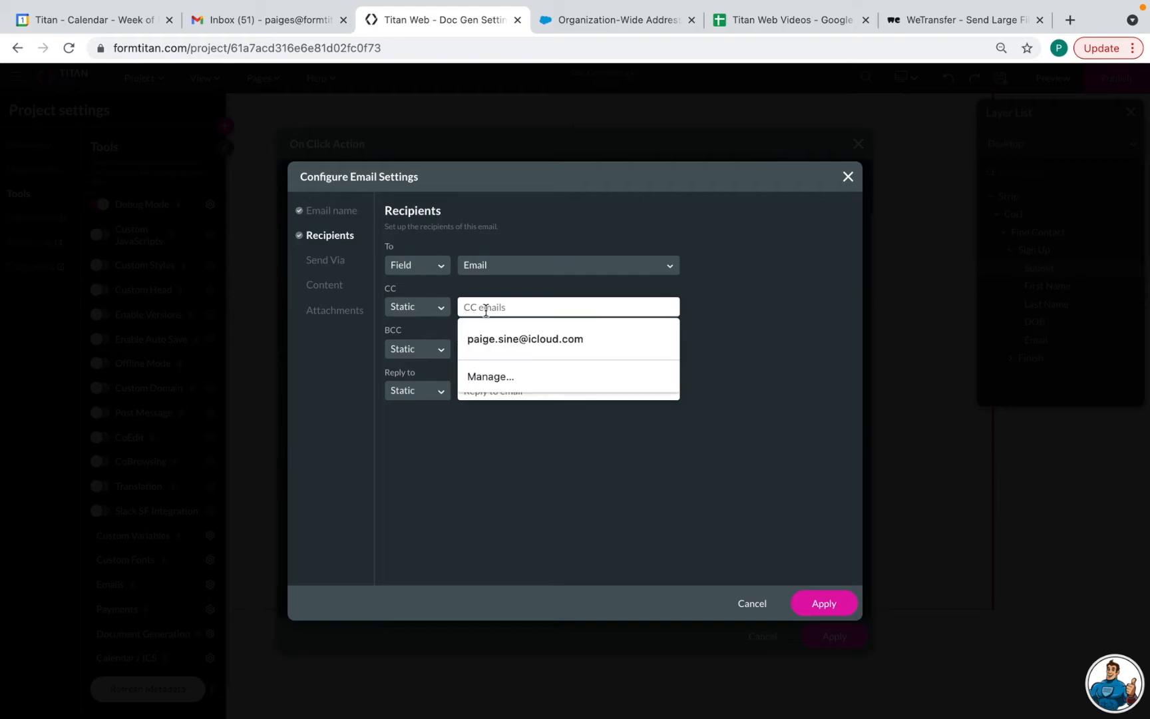
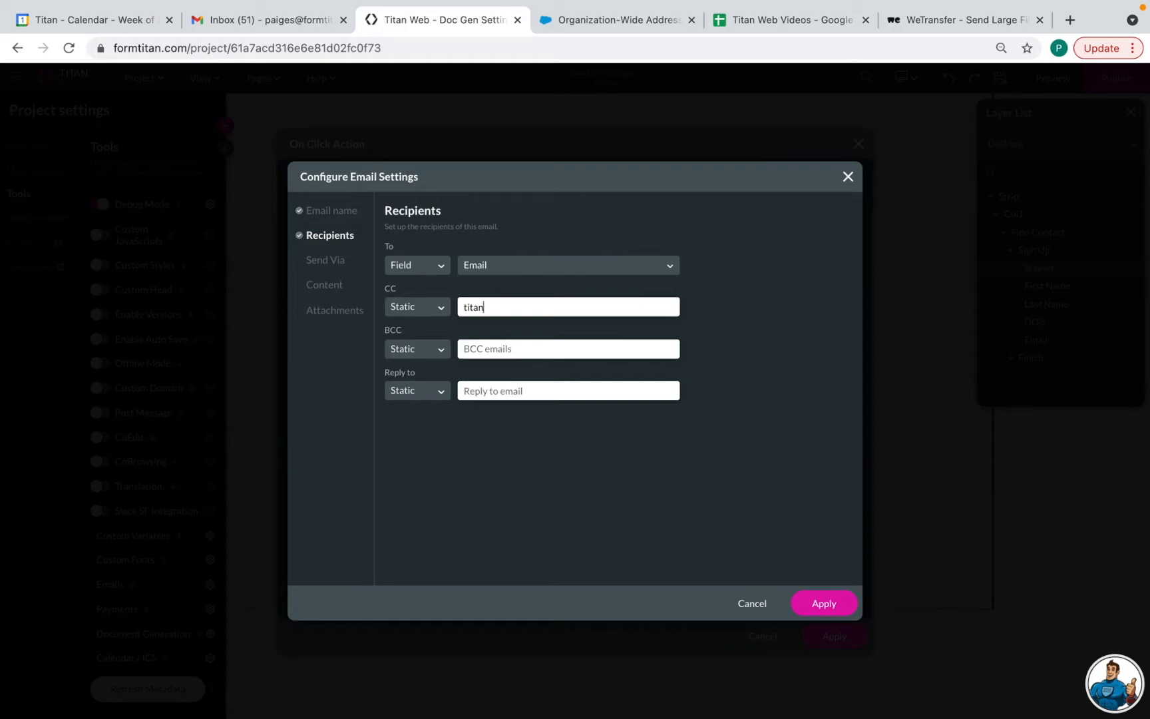
{"action": "left_click", "coordinate": [434, 393]}
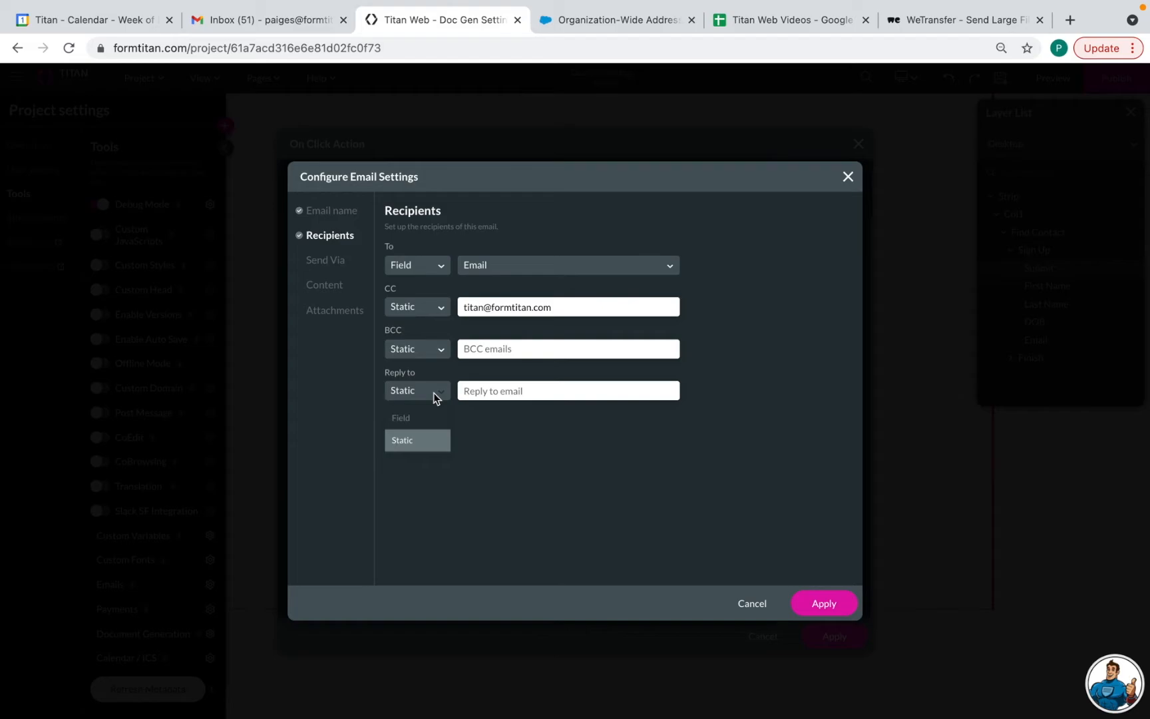
{"action": "left_click", "coordinate": [474, 392]}
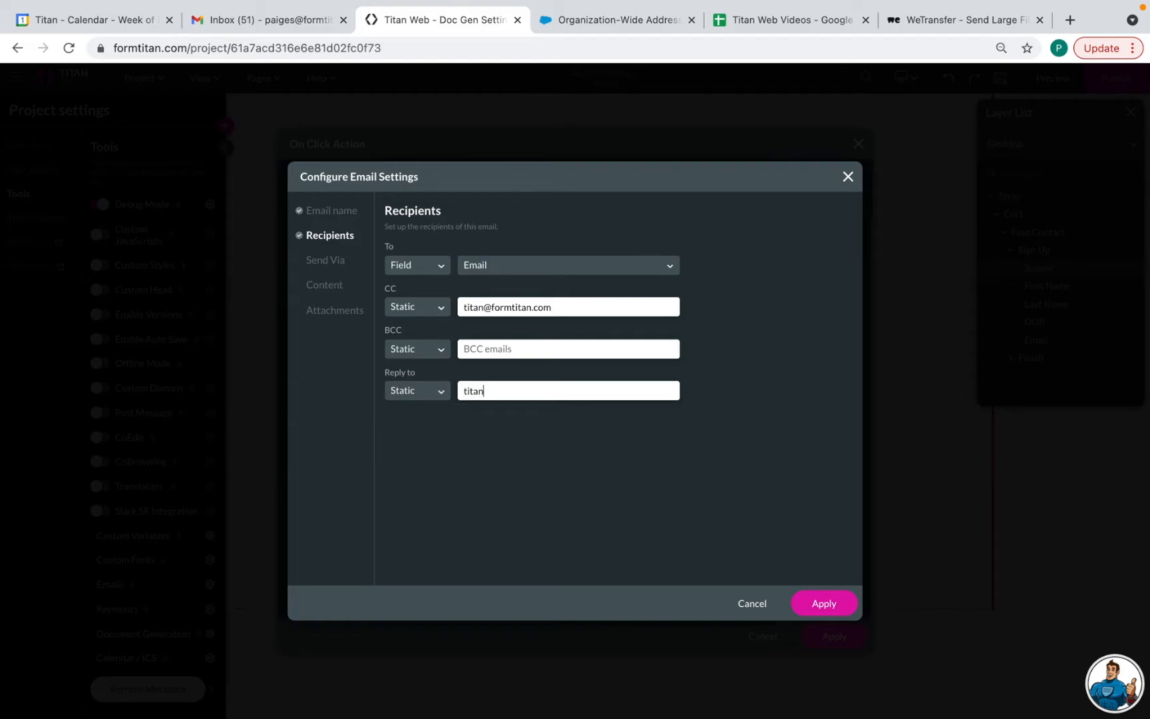
{"action": "left_click", "coordinate": [326, 266]}
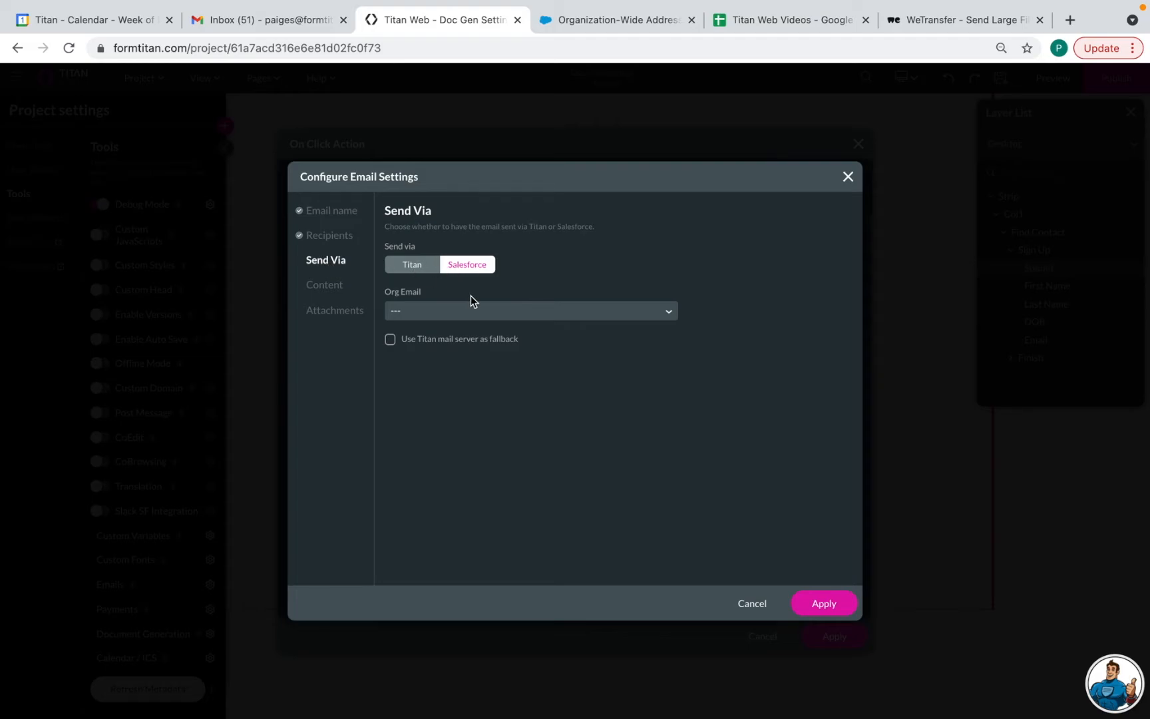
Check the Org Email options without picking one, then go to Salesforce's Organization-Wide Addresses page
{"action": "left_click", "coordinate": [479, 313]}
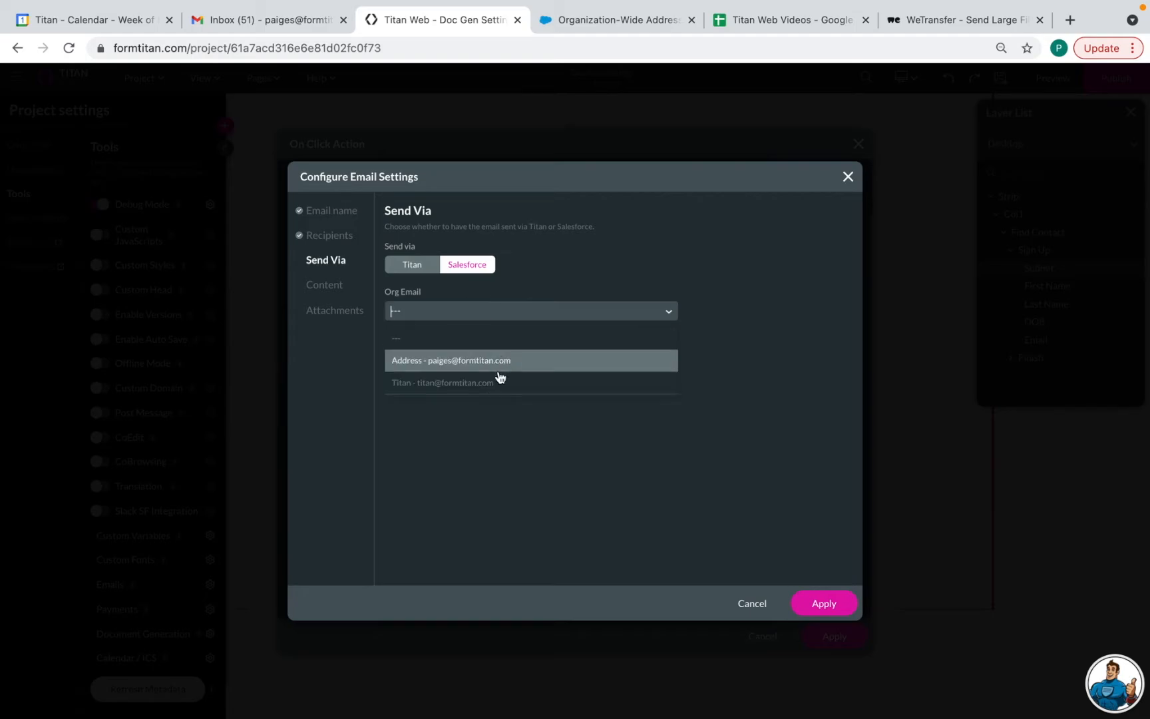
{"action": "left_click", "coordinate": [539, 284]}
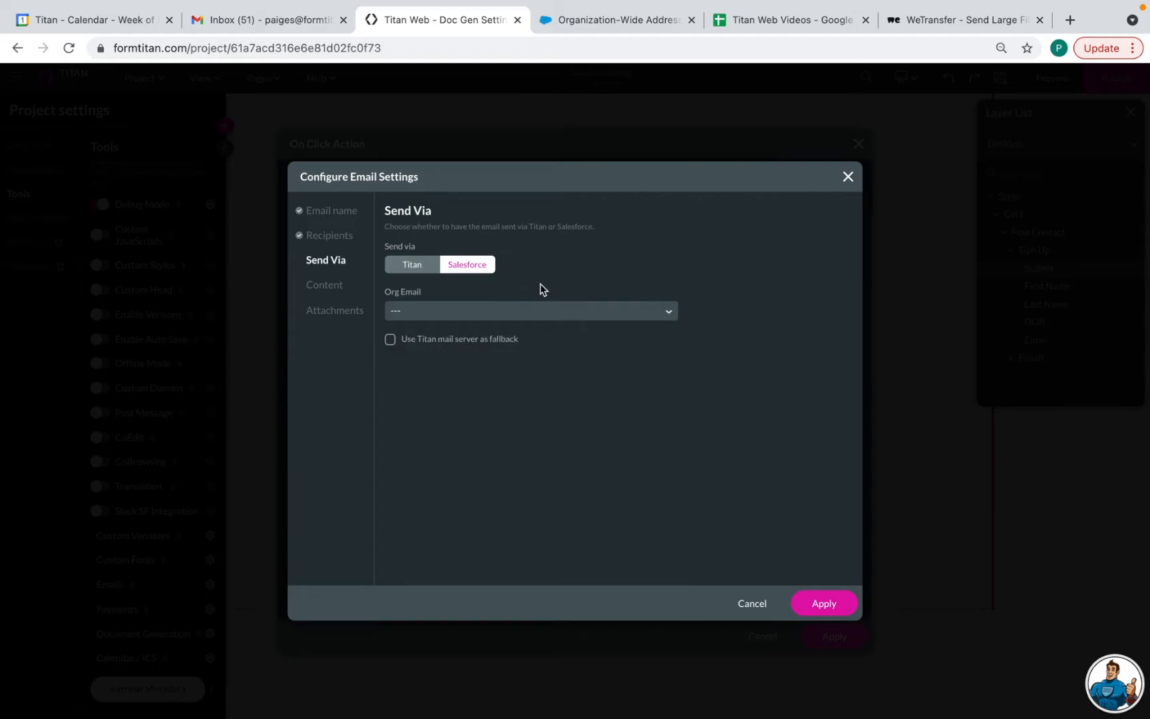
{"action": "left_click", "coordinate": [611, 24]}
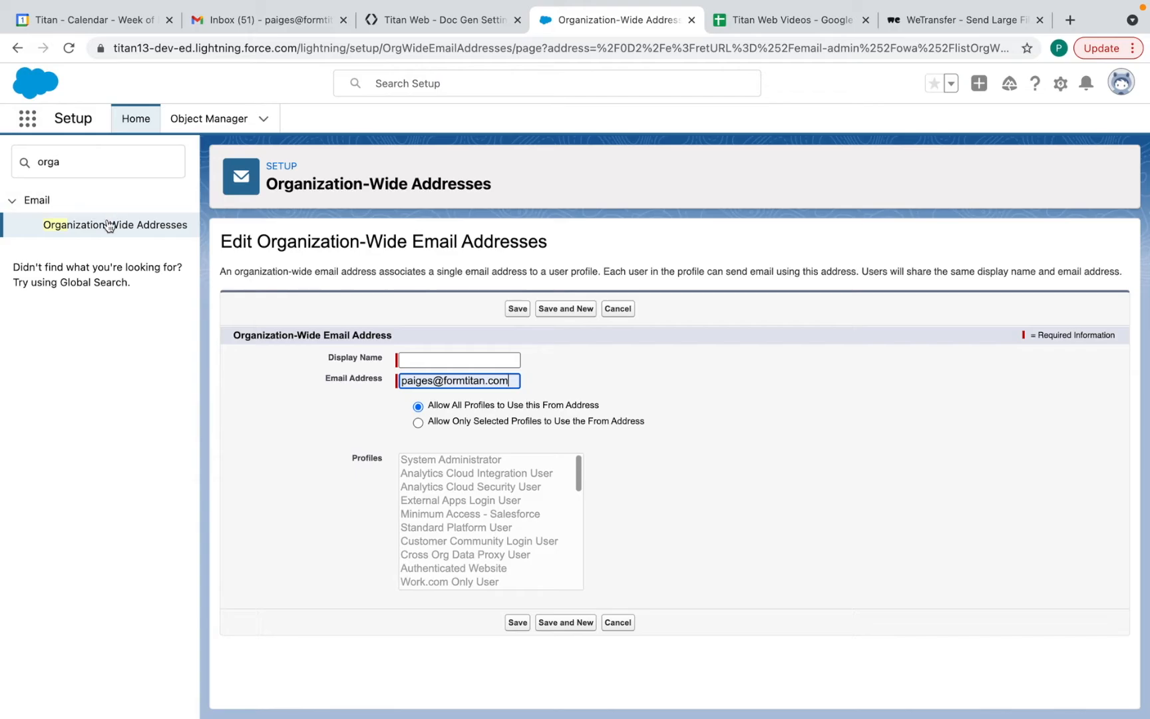
Start a new Salesforce organization-wide address allowed for all profiles, leaving it unsaved
{"action": "left_click", "coordinate": [78, 166]}
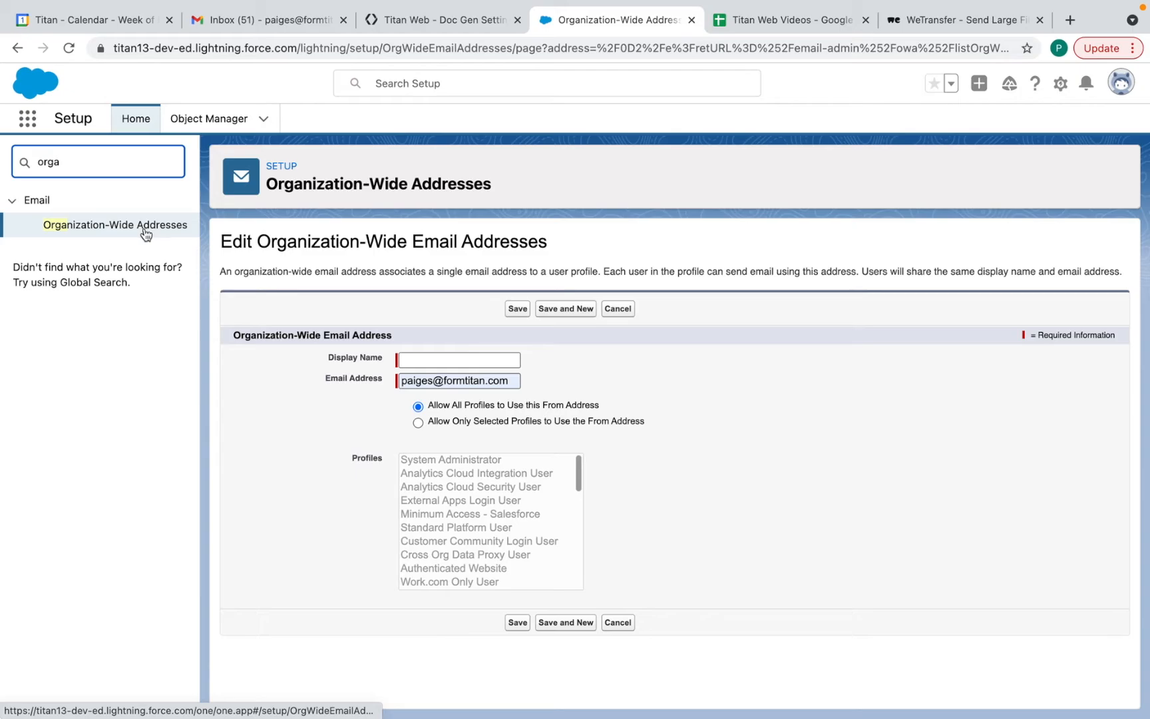
{"action": "left_click", "coordinate": [92, 226]}
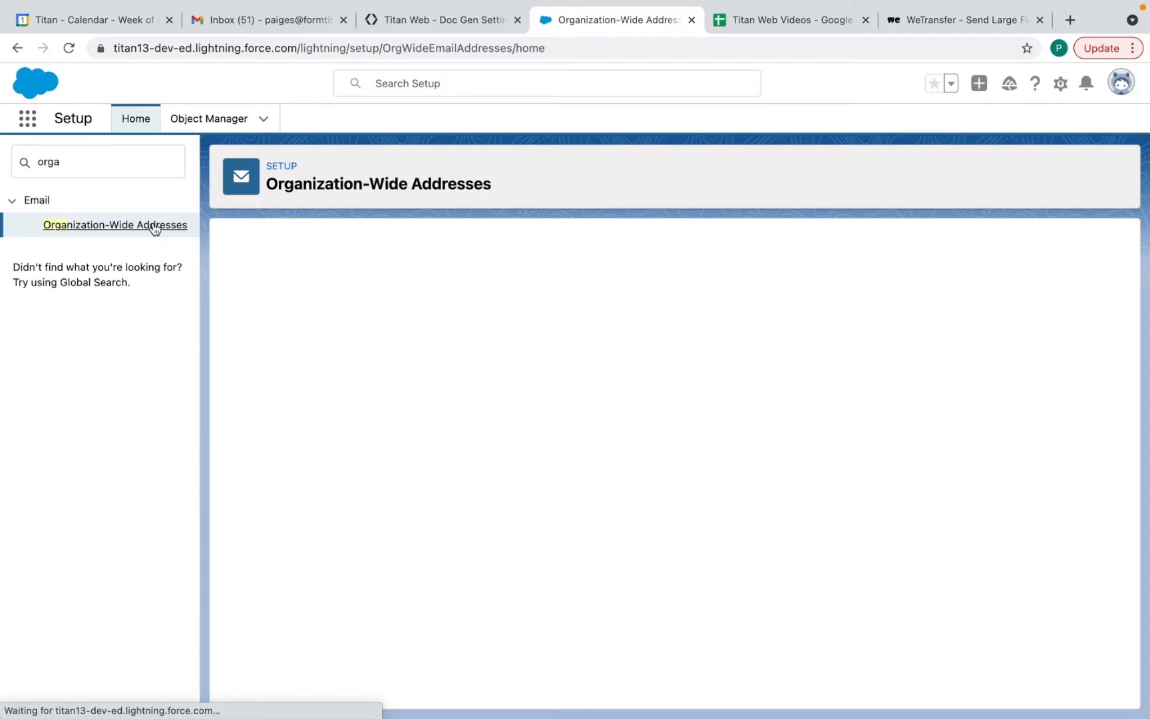
{"action": "left_click", "coordinate": [517, 314]}
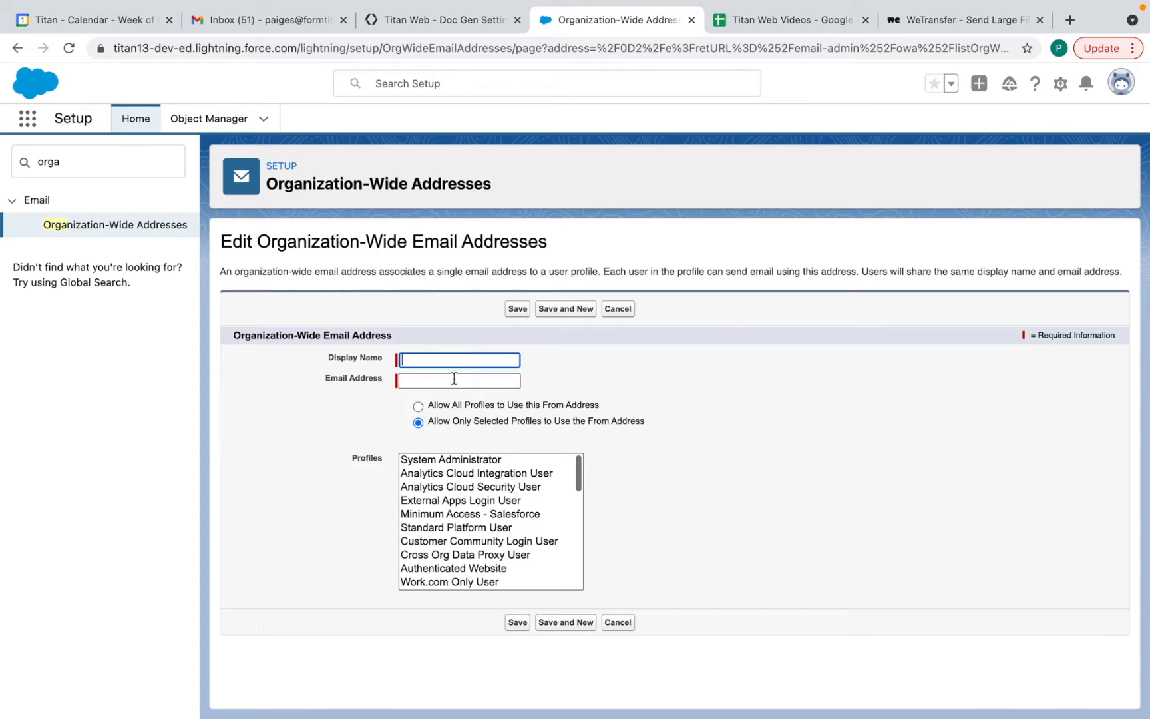
{"action": "left_click", "coordinate": [418, 408]}
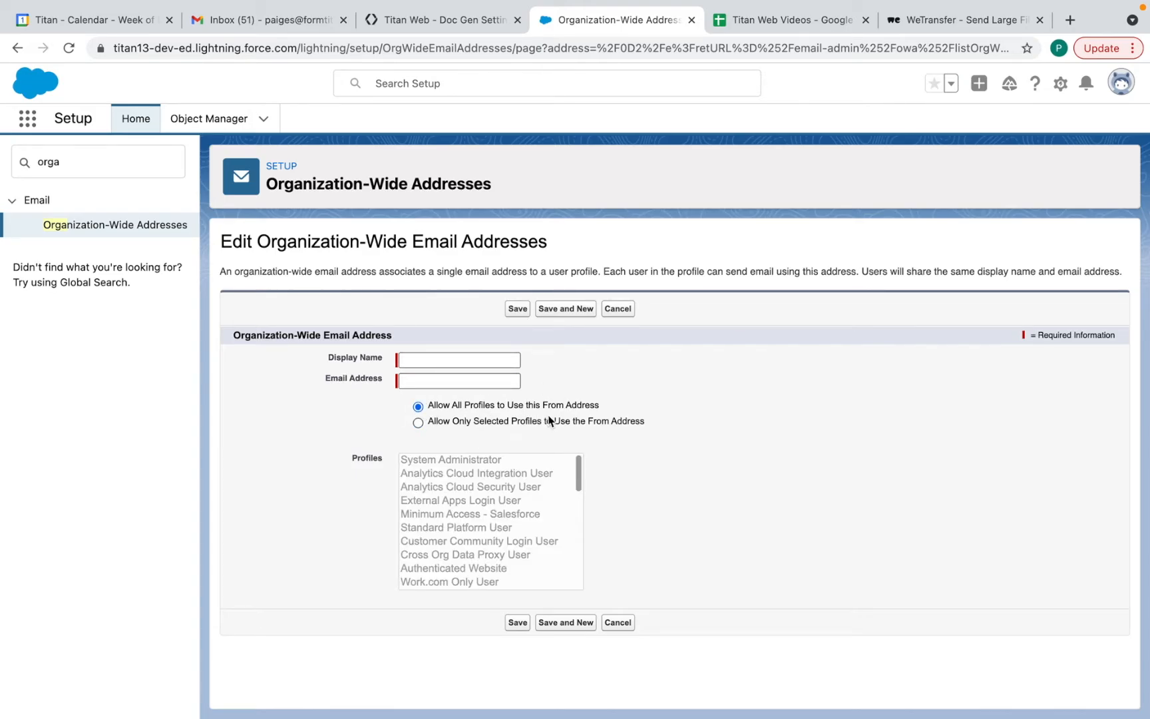
{"action": "left_click", "coordinate": [443, 380]}
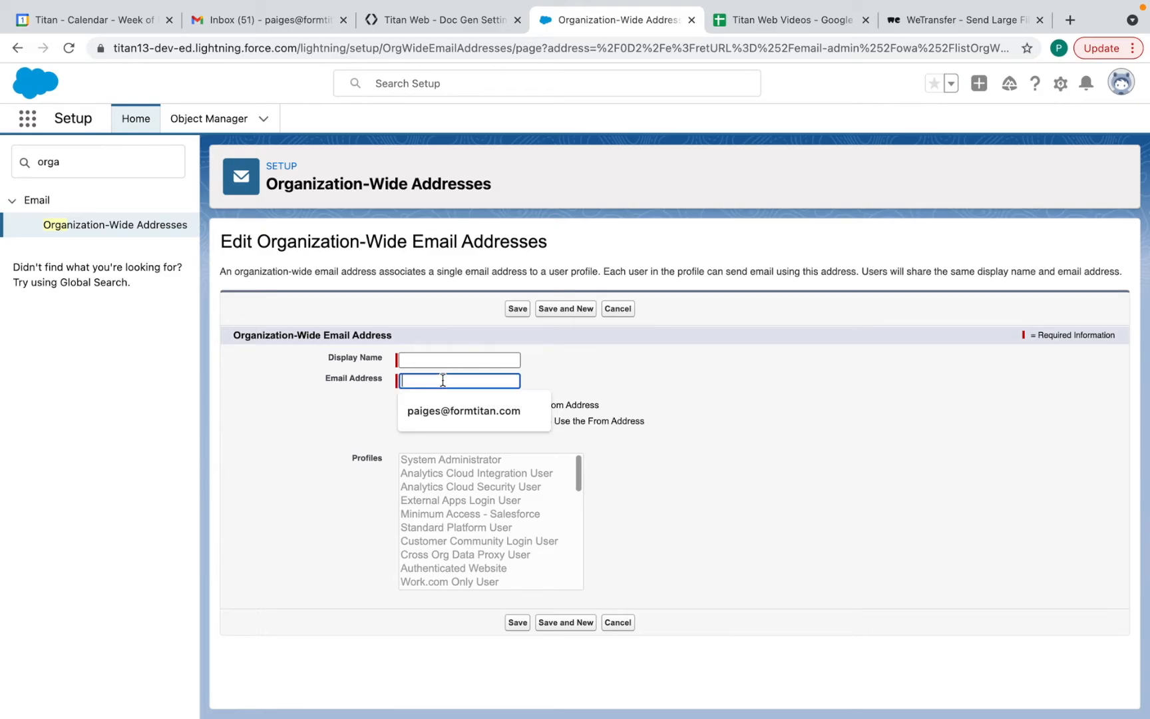
{"action": "left_click", "coordinate": [632, 393]}
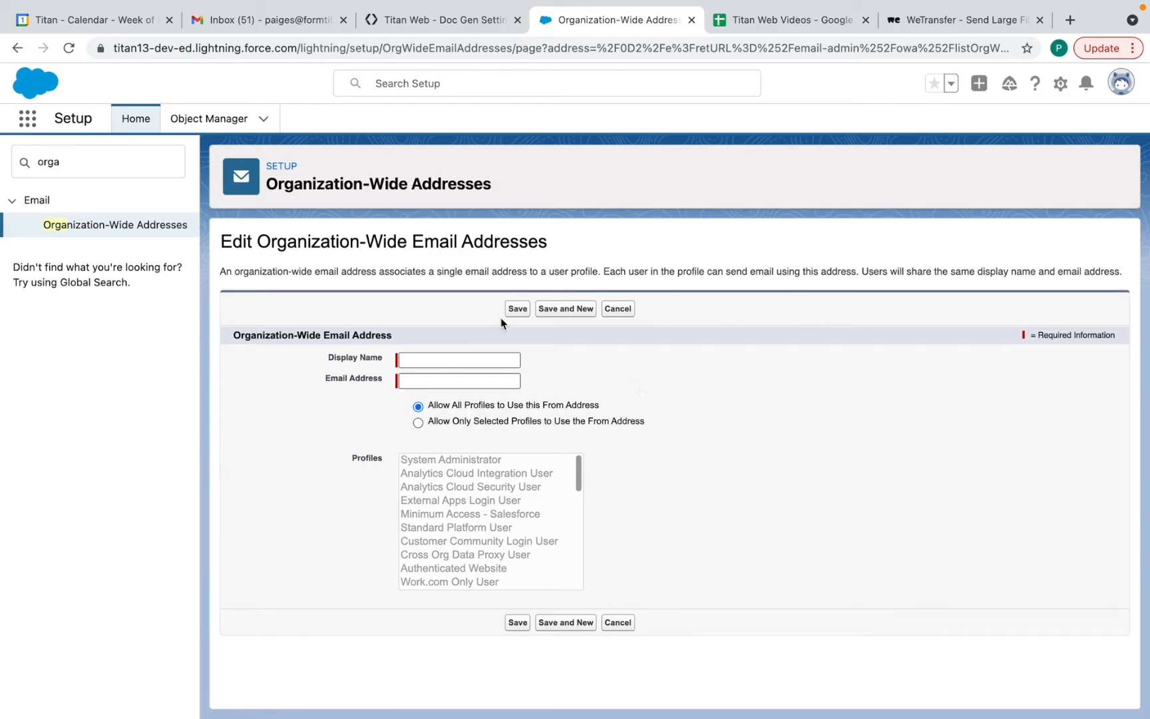
{"action": "left_click", "coordinate": [469, 22]}
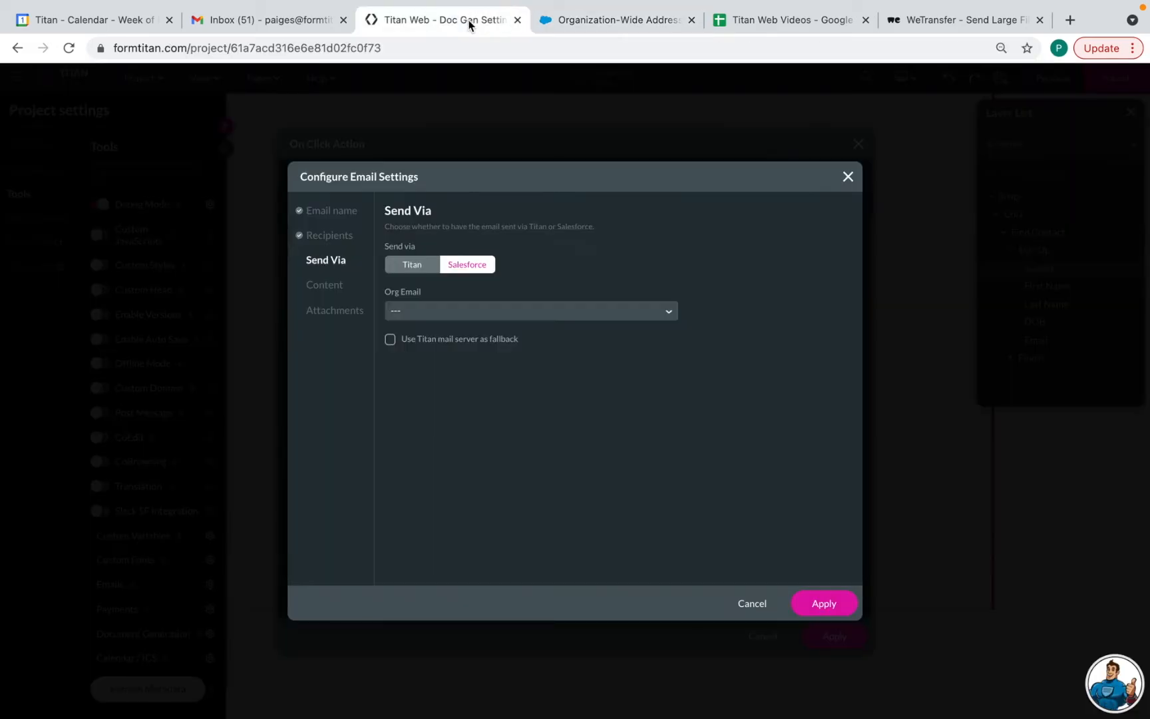
Send the email via Titan with the static From name 'Titan'
{"action": "left_click", "coordinate": [521, 310]}
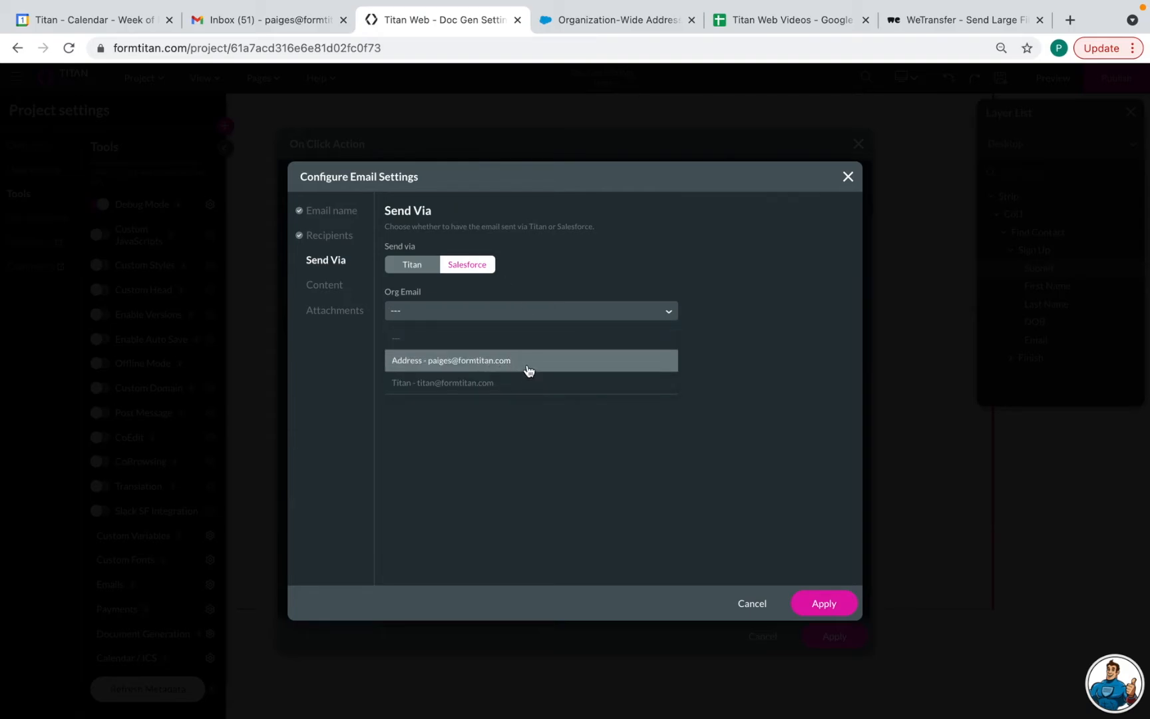
{"action": "left_click", "coordinate": [412, 265]}
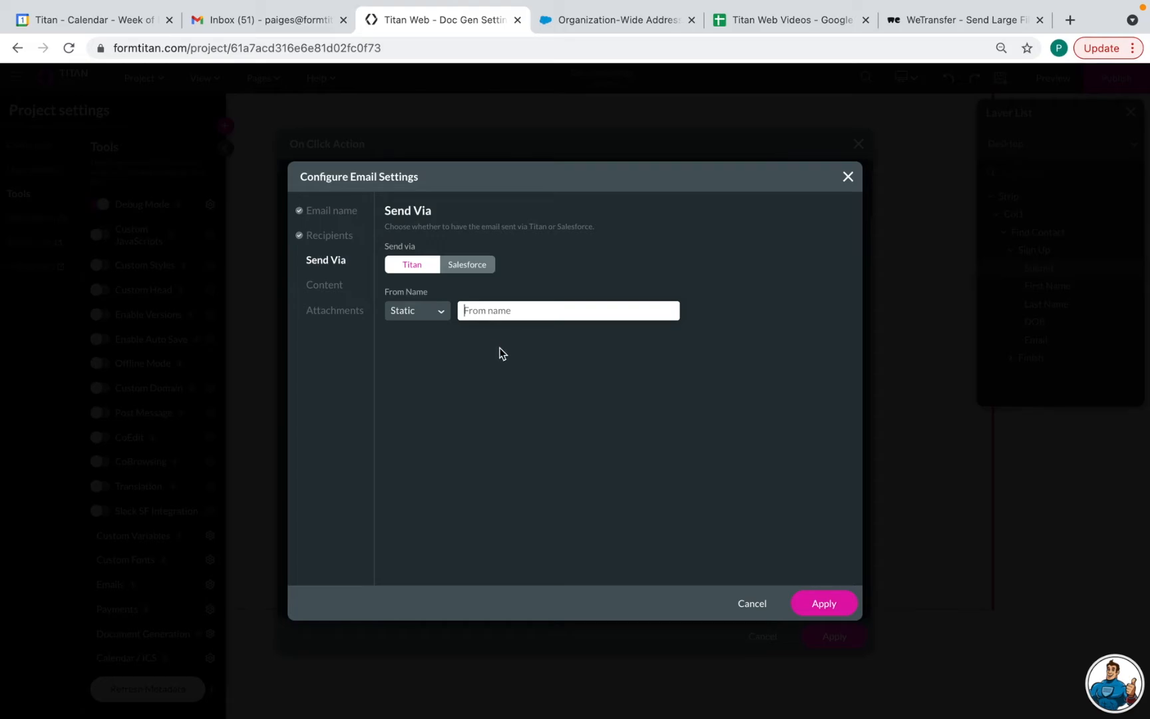
{"action": "type", "text": "Titan"}
{"action": "left_click", "coordinate": [324, 287]}
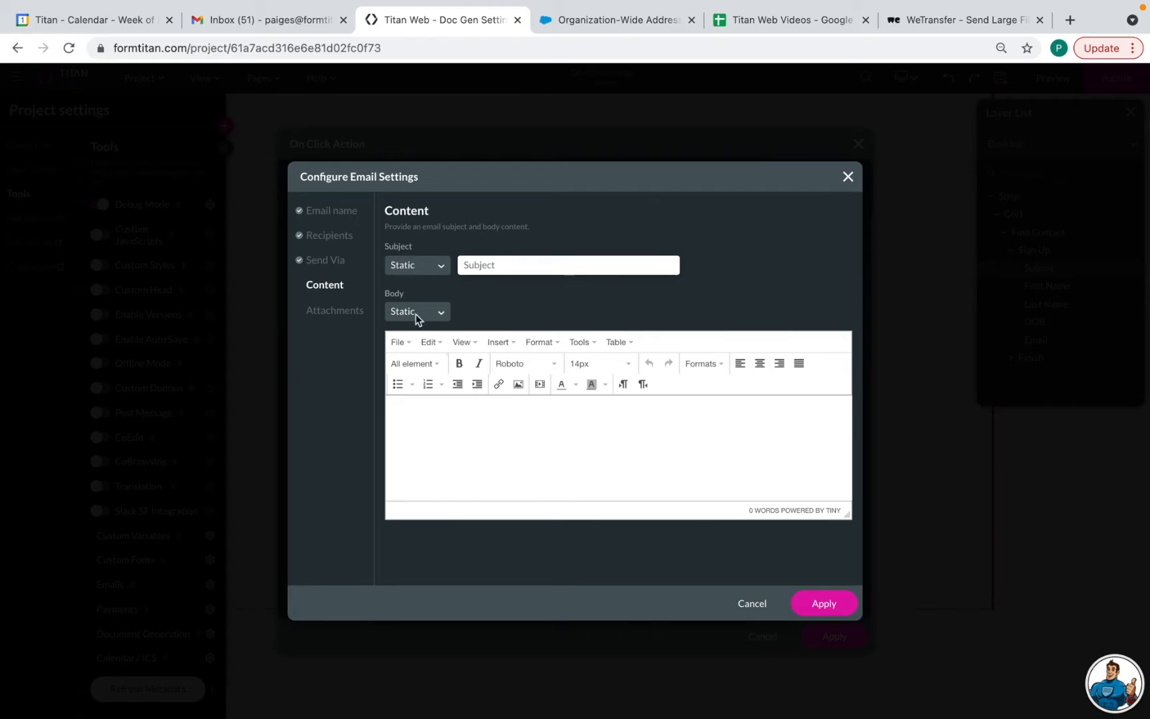
Give the email the subject 'Registration Complete' and body 'hi', and save it
{"action": "left_click", "coordinate": [476, 265]}
{"action": "type", "text": "Registr"}
{"action": "type", "text": "ation Comple"}
{"action": "type", "text": "hi"}
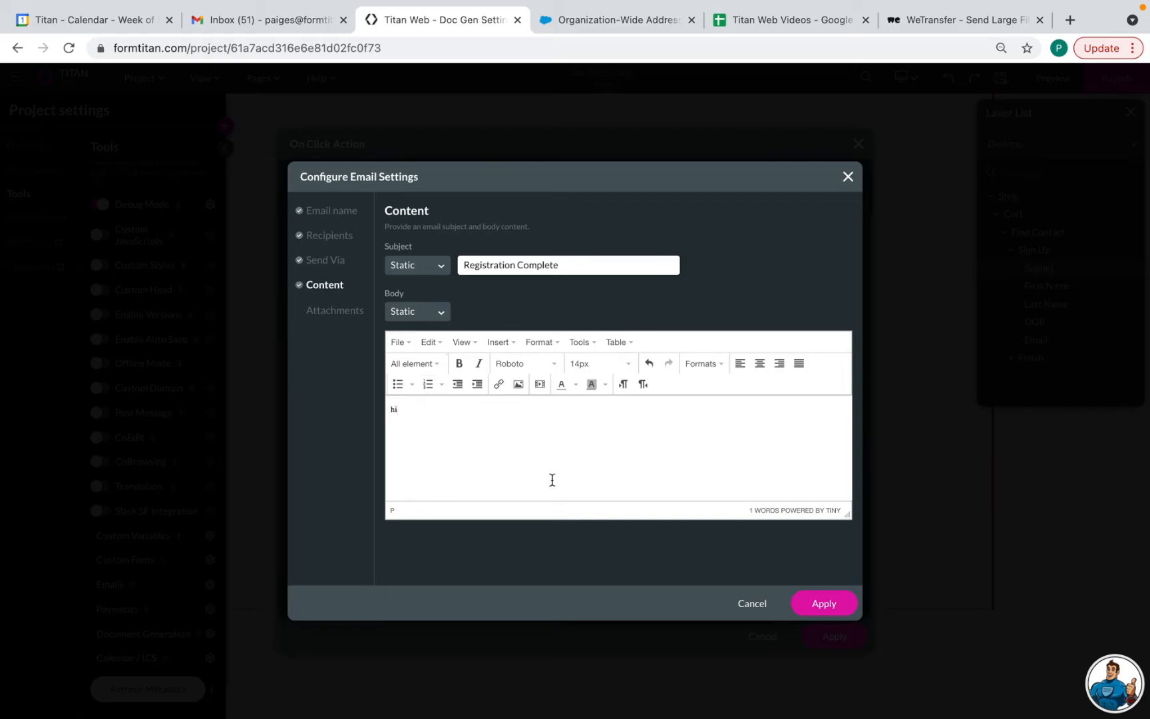
{"action": "left_click", "coordinate": [818, 603]}
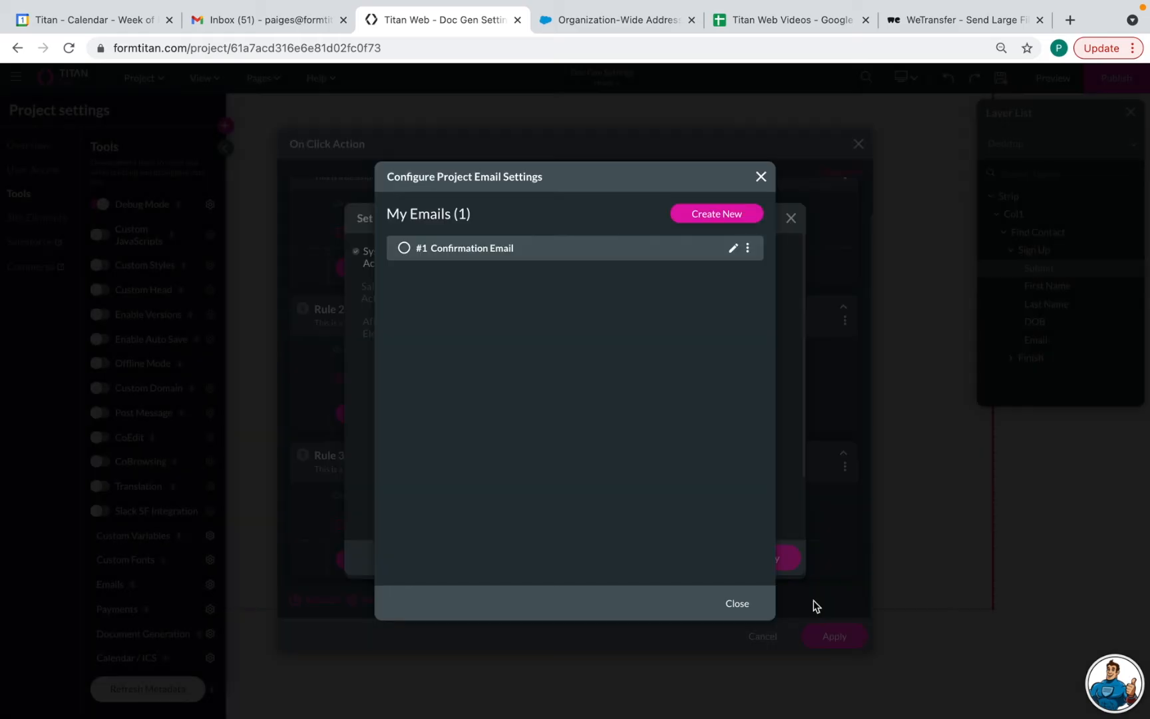
{"action": "left_click", "coordinate": [737, 603]}
Apply the rule's email action and the On Click Action, then save the project
{"action": "left_click", "coordinate": [760, 556]}
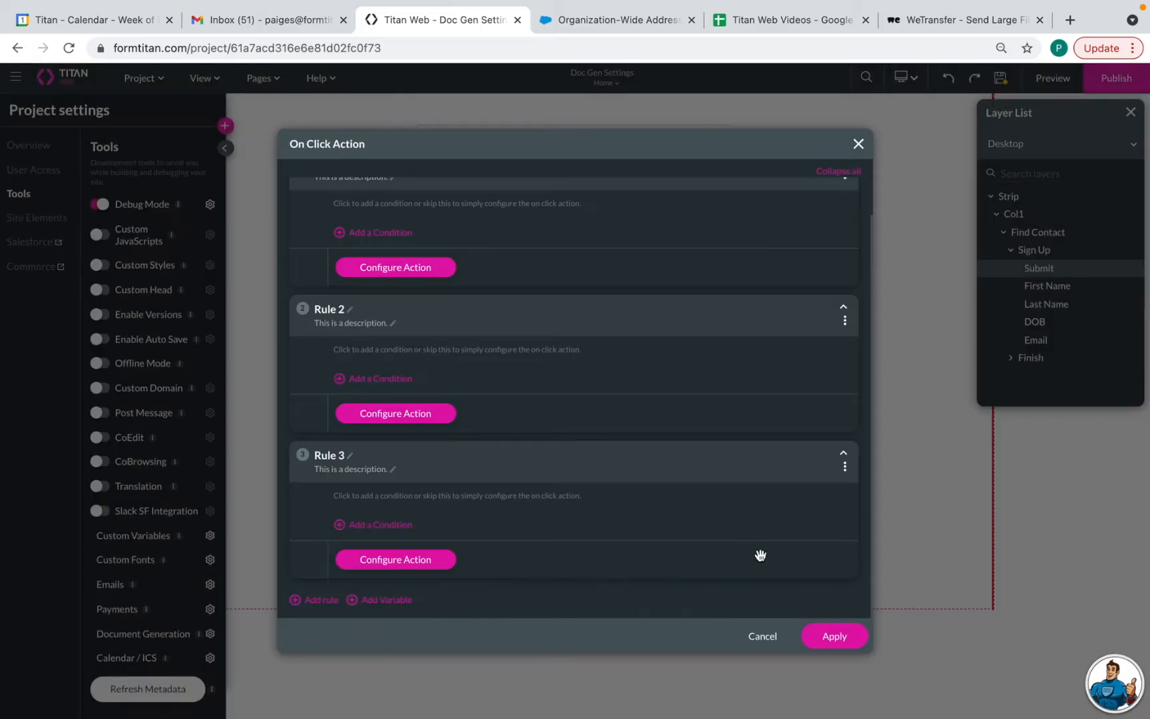
{"action": "left_click", "coordinate": [835, 636]}
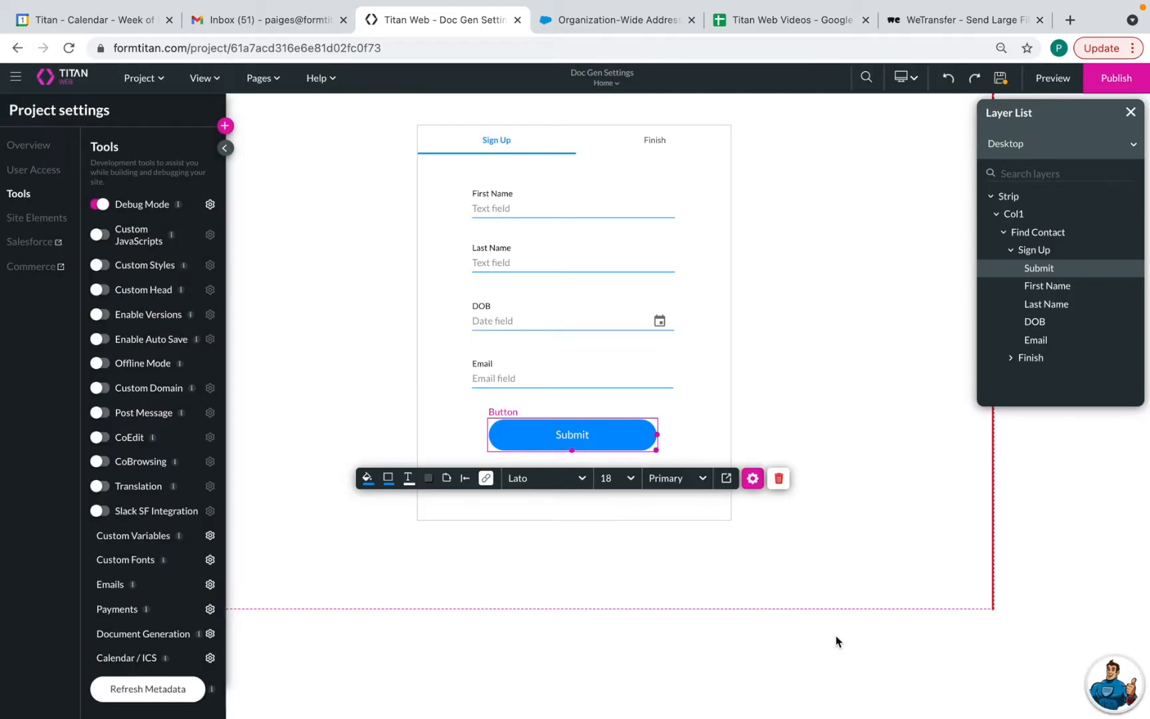
{"action": "left_click", "coordinate": [1004, 87]}
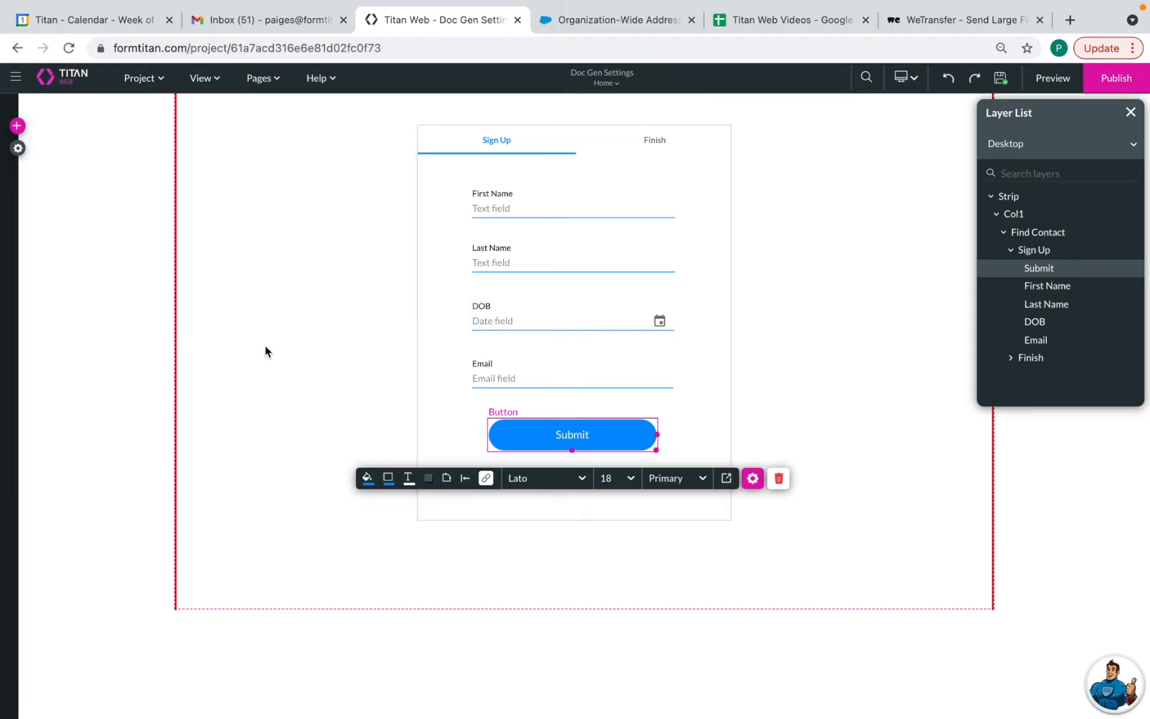
{"action": "left_click", "coordinate": [18, 147]}
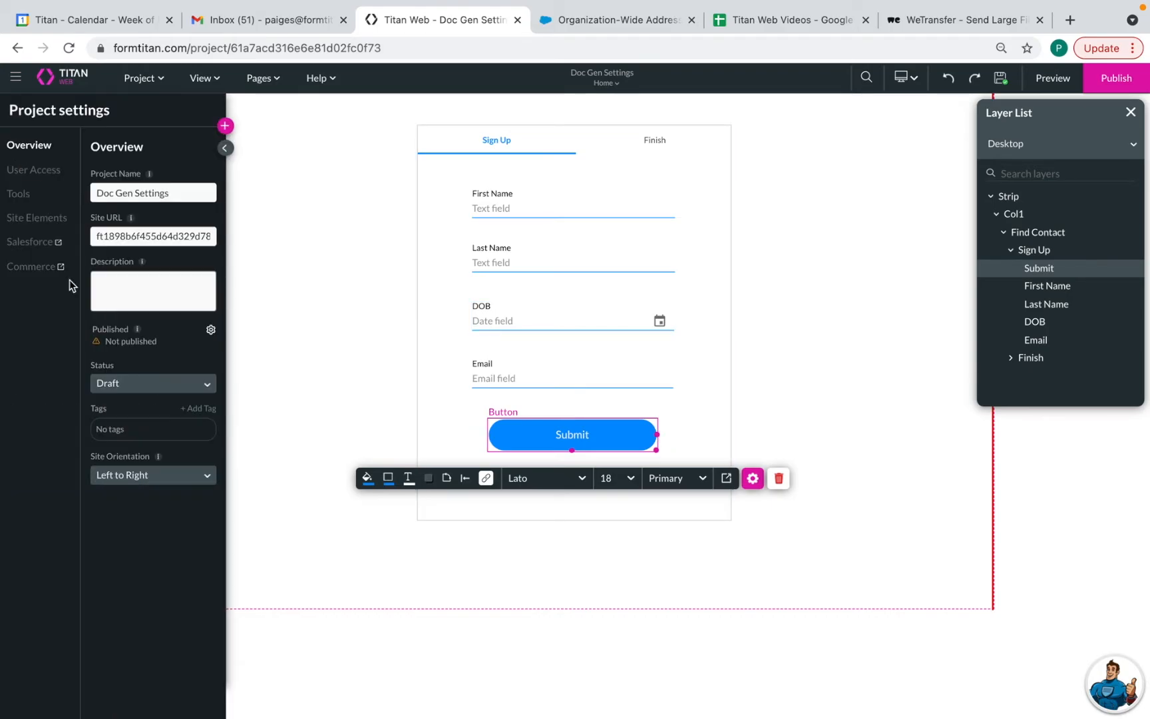
{"action": "left_click", "coordinate": [19, 194]}
Add another string custom variable and name it 'emailbody'
{"action": "left_click", "coordinate": [210, 536]}
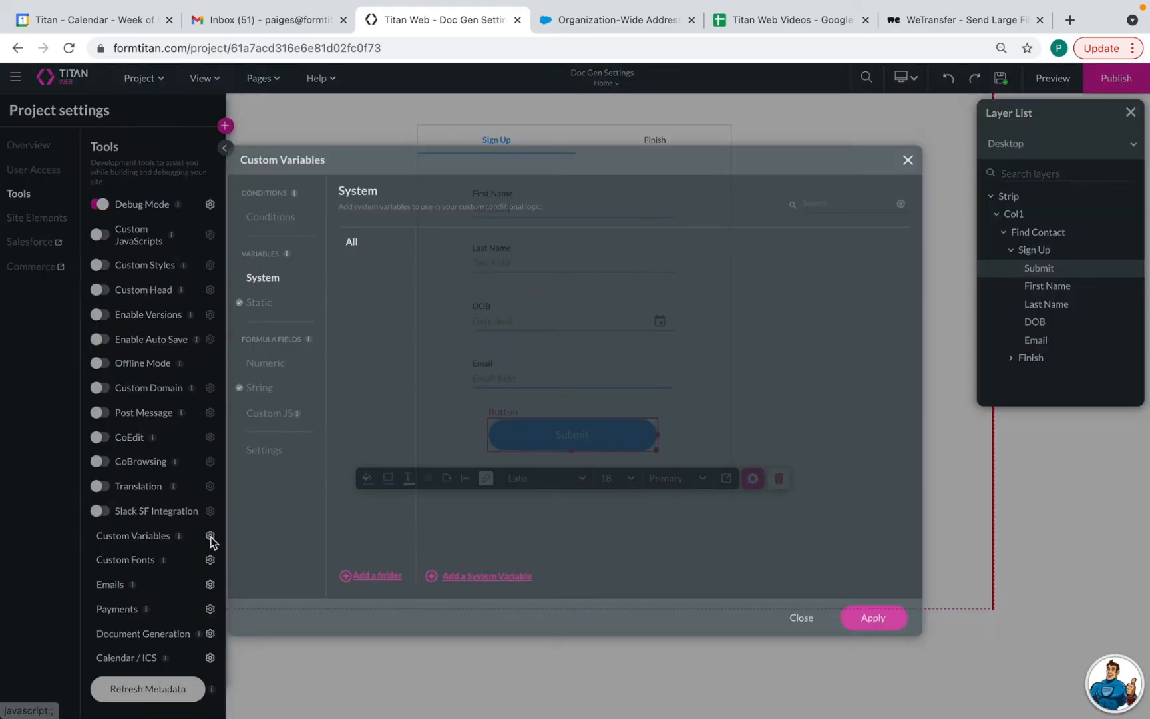
{"action": "left_click", "coordinate": [259, 391]}
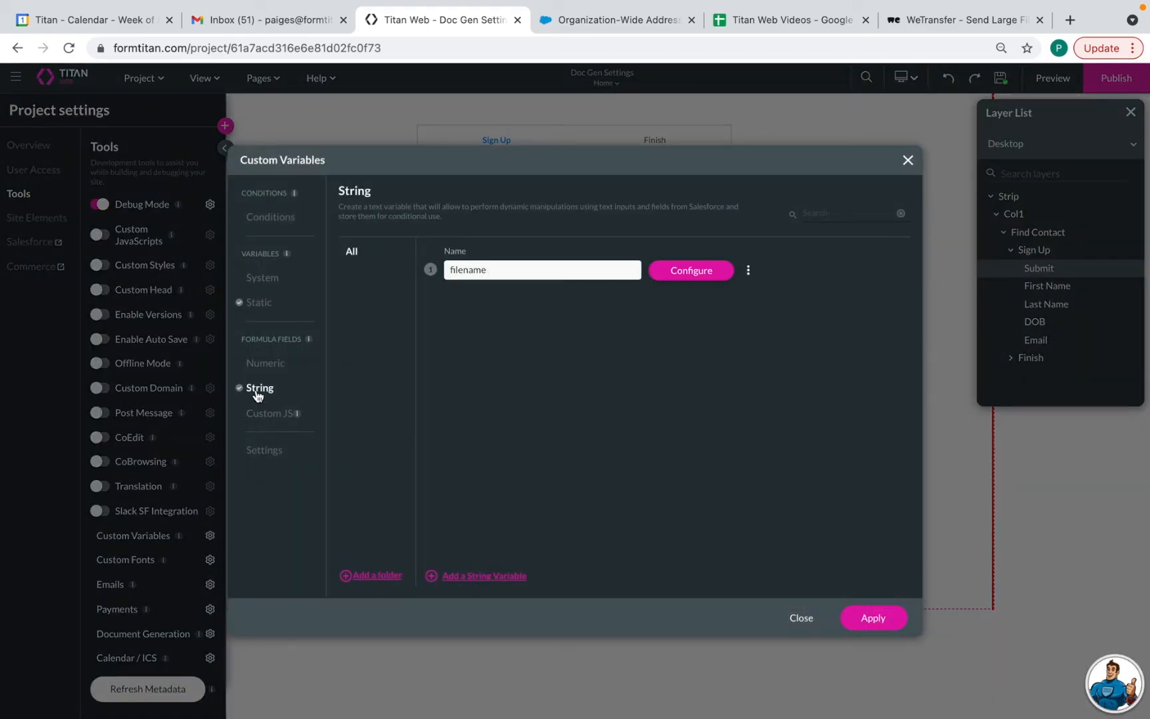
{"action": "left_click", "coordinate": [462, 576]}
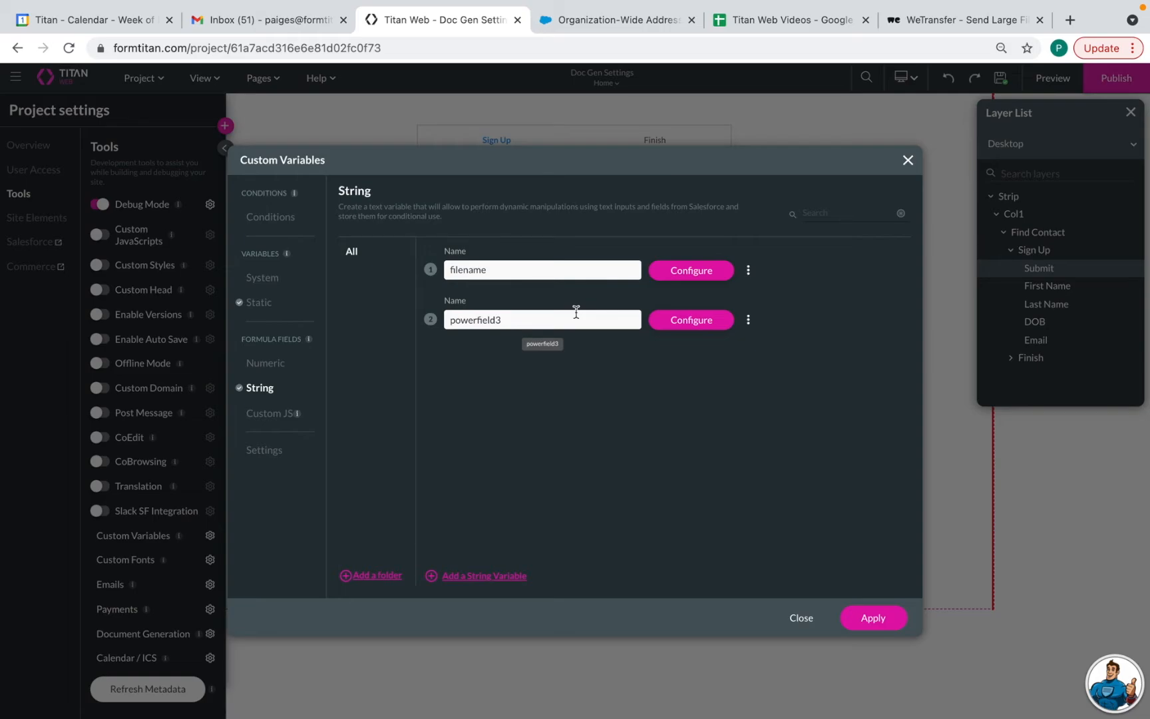
{"action": "left_click", "coordinate": [546, 325]}
{"action": "key", "text": "BackSpace"}
{"action": "key", "text": "BackSpace"}
{"action": "key", "text": "BackSpace"}
{"action": "key", "text": "BackSpace"}
{"action": "key", "text": "BackSpace"}
{"action": "key", "text": "BackSpace"}
{"action": "key", "text": "BackSpace"}
{"action": "key", "text": "BackSpace"}
{"action": "key", "text": "BackSpace"}
{"action": "key", "text": "BackSpace"}
{"action": "key", "text": "BackSpace"}
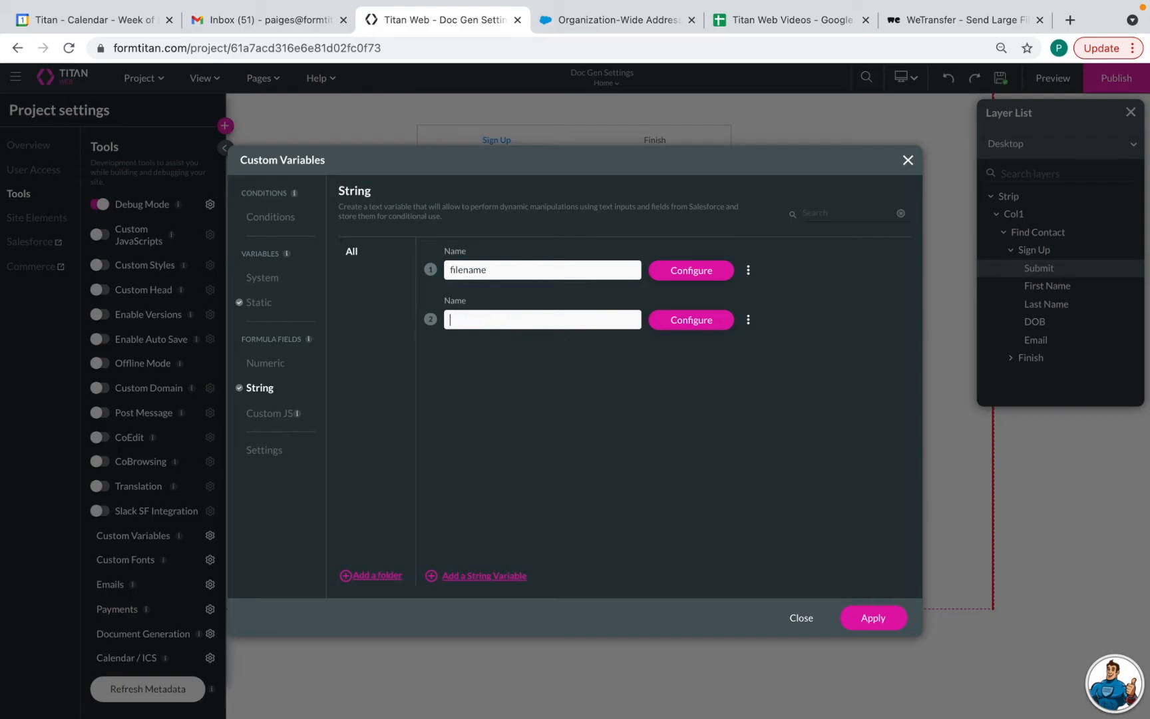
{"action": "type", "text": "emailbody"}
Start emailbody's text with 'Hi' followed by the First Name and Last Name fields
{"action": "left_click", "coordinate": [694, 322]}
{"action": "left_click", "coordinate": [575, 308]}
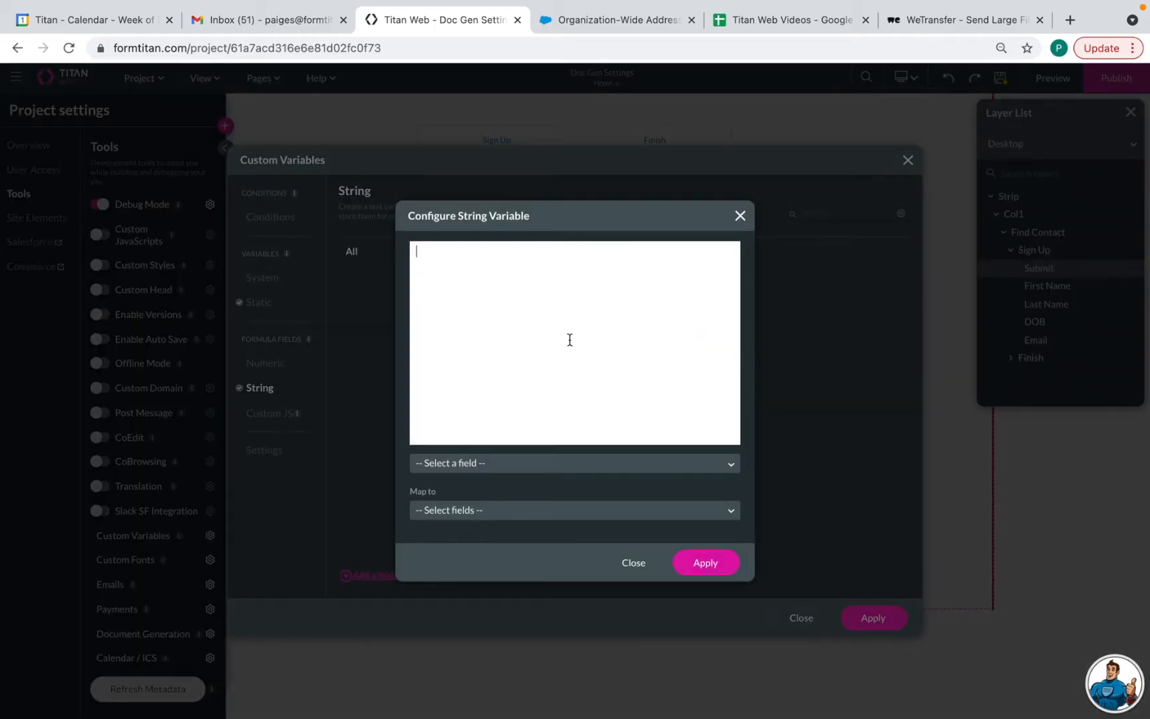
{"action": "type", "text": "Hi"}
{"action": "left_click", "coordinate": [491, 468]}
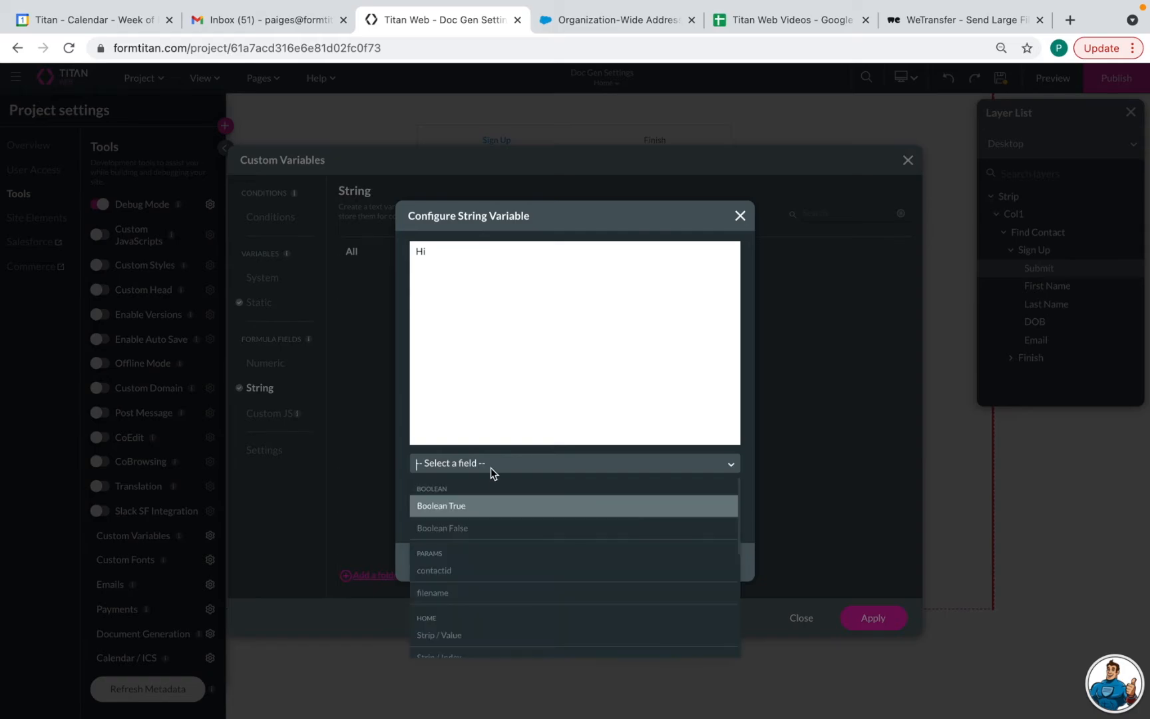
{"action": "scroll", "coordinate": [503, 605], "scroll_direction": "down", "scroll_amount": 5}
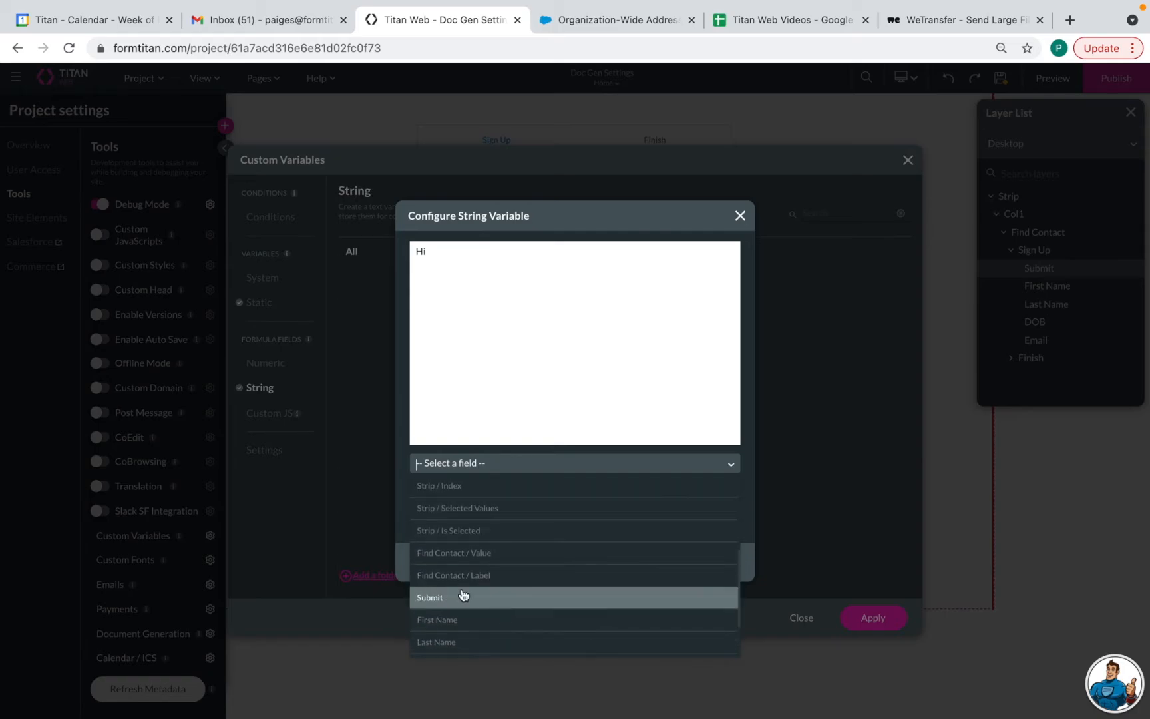
{"action": "left_click", "coordinate": [470, 587]}
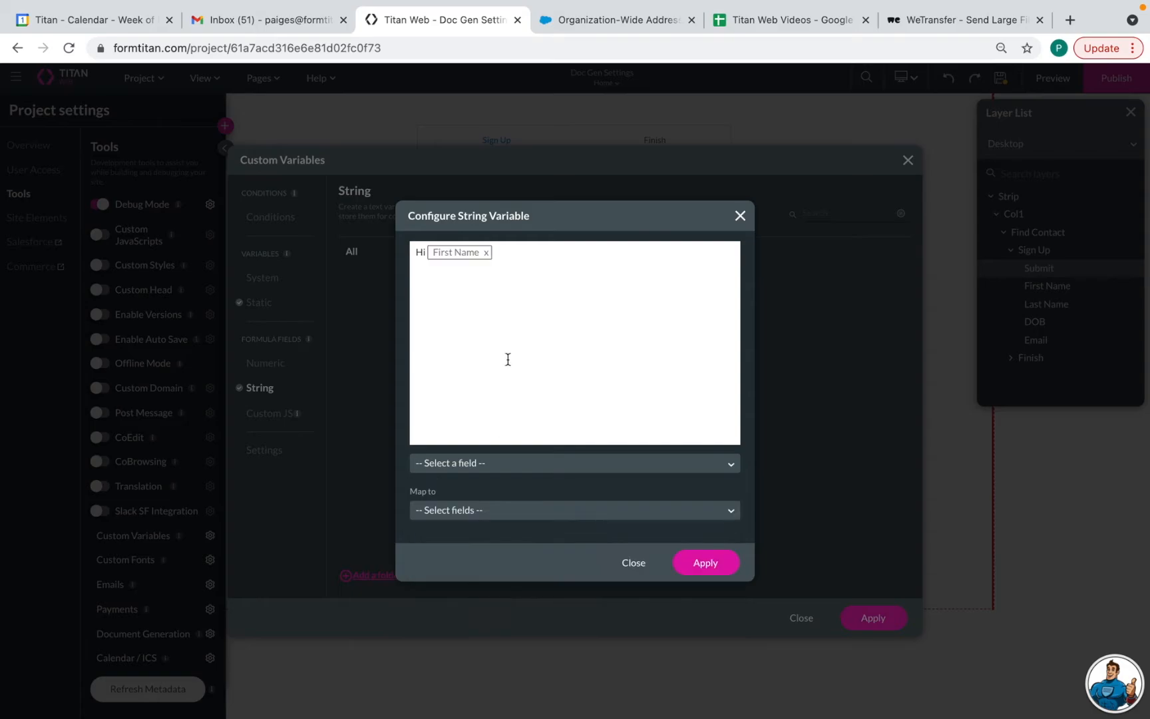
{"action": "left_click", "coordinate": [526, 249]}
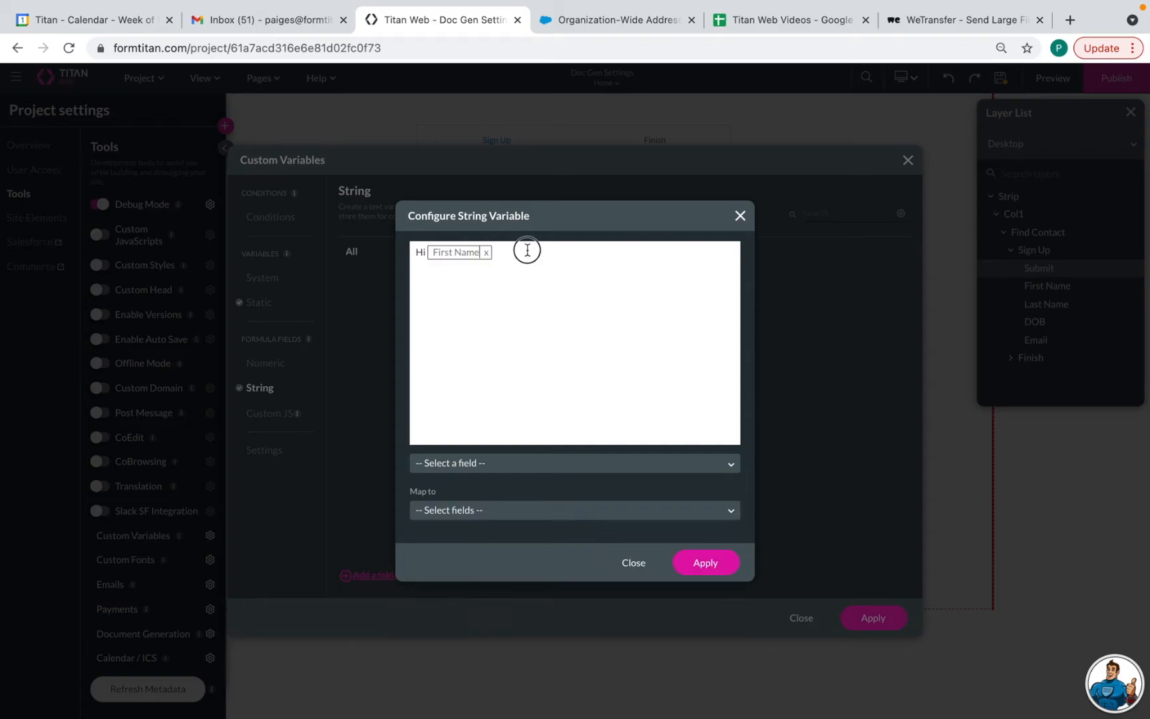
{"action": "left_click", "coordinate": [454, 464]}
{"action": "scroll", "coordinate": [469, 596], "scroll_direction": "down", "scroll_amount": 3}
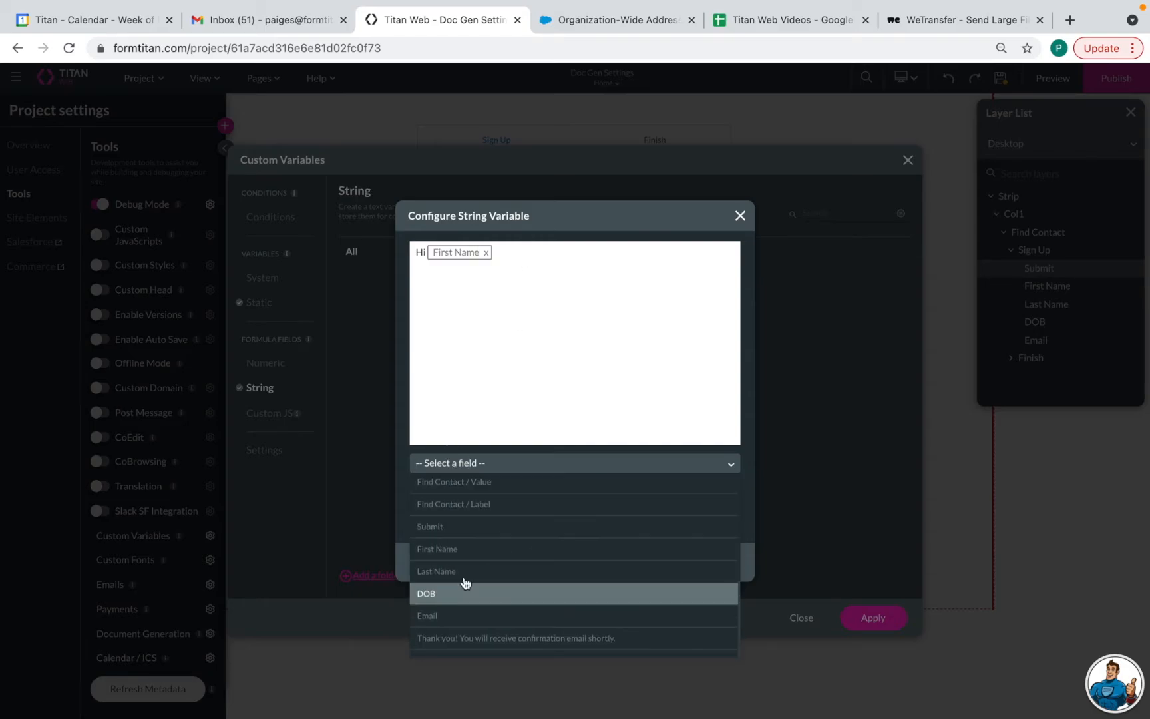
{"action": "left_click", "coordinate": [466, 580]}
Append 'YOur registration is complete. aPlease review the terms and conditions attached' and apply
{"action": "left_click", "coordinate": [594, 257]}
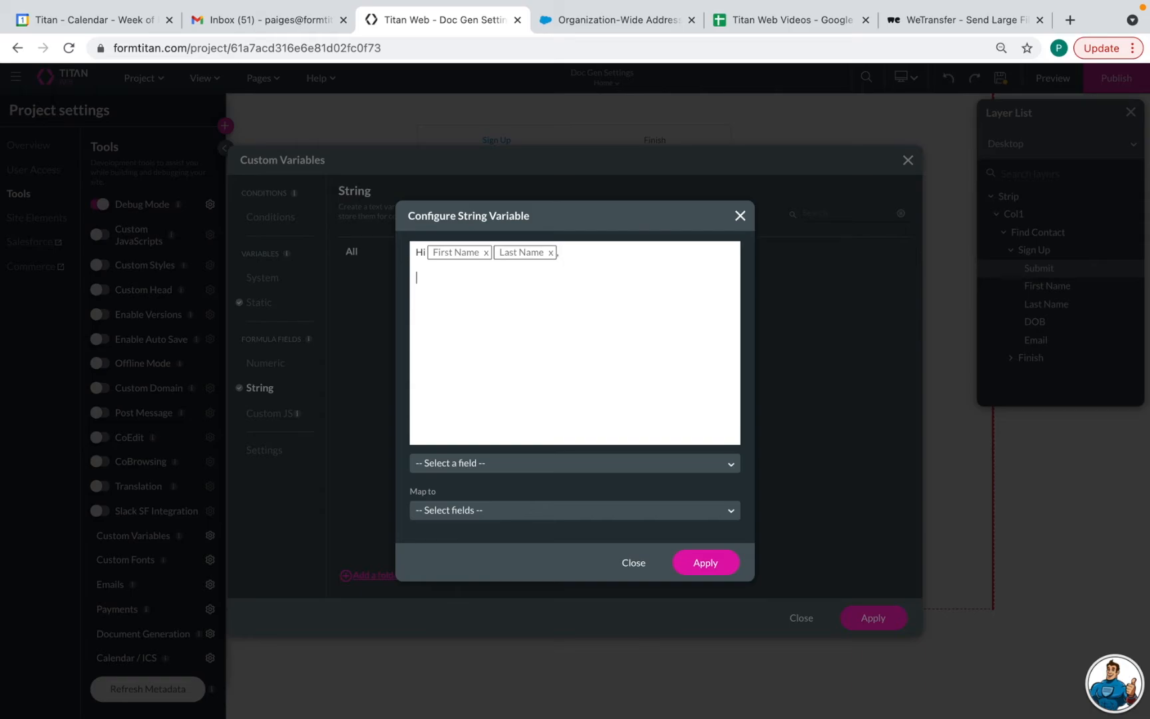
{"action": "type", "text": "YOur registration is complete. "}
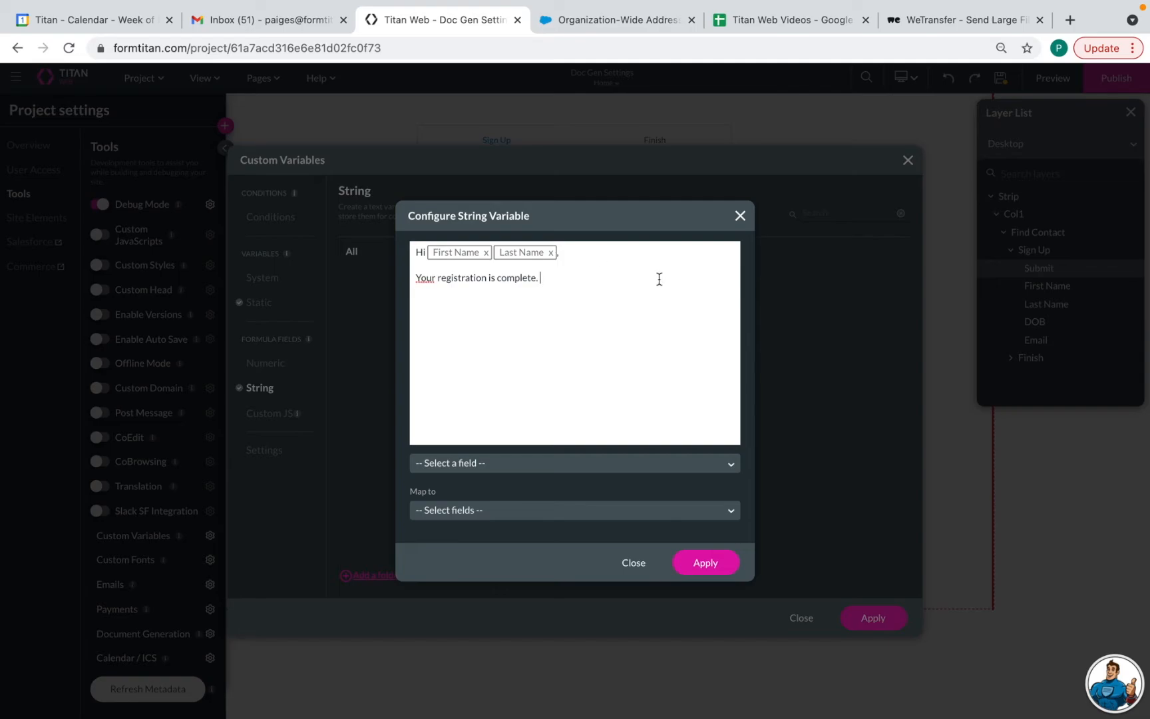
{"action": "type", "text": "a"}
{"action": "type", "text": "Please review the terms and"}
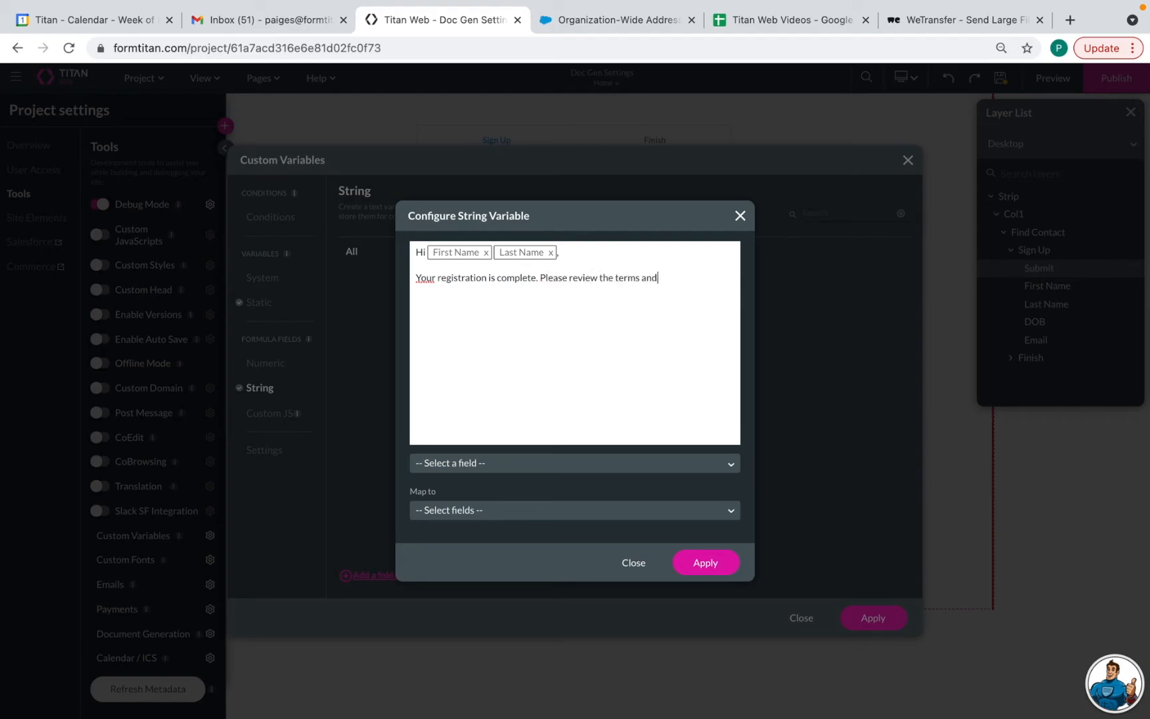
{"action": "type", "text": " conditions attached."}
{"action": "left_click", "coordinate": [707, 561]}
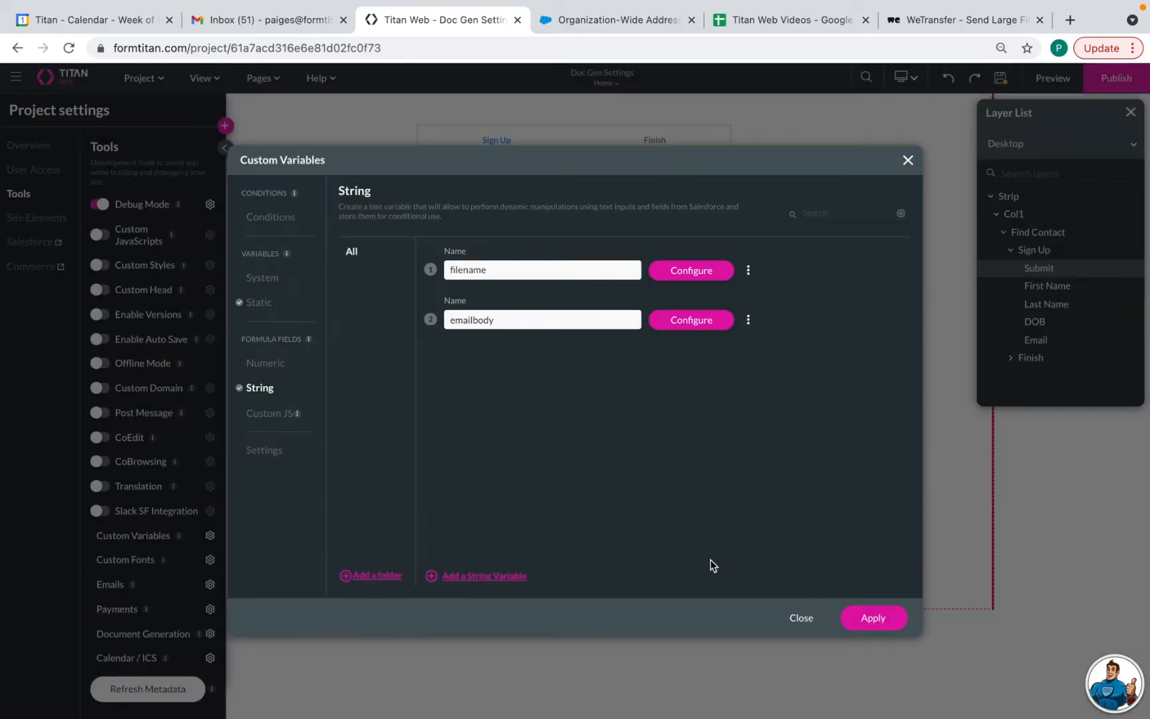
Apply the custom variables and recheck the Submit button's on-click actions without changes
{"action": "left_click", "coordinate": [868, 613]}
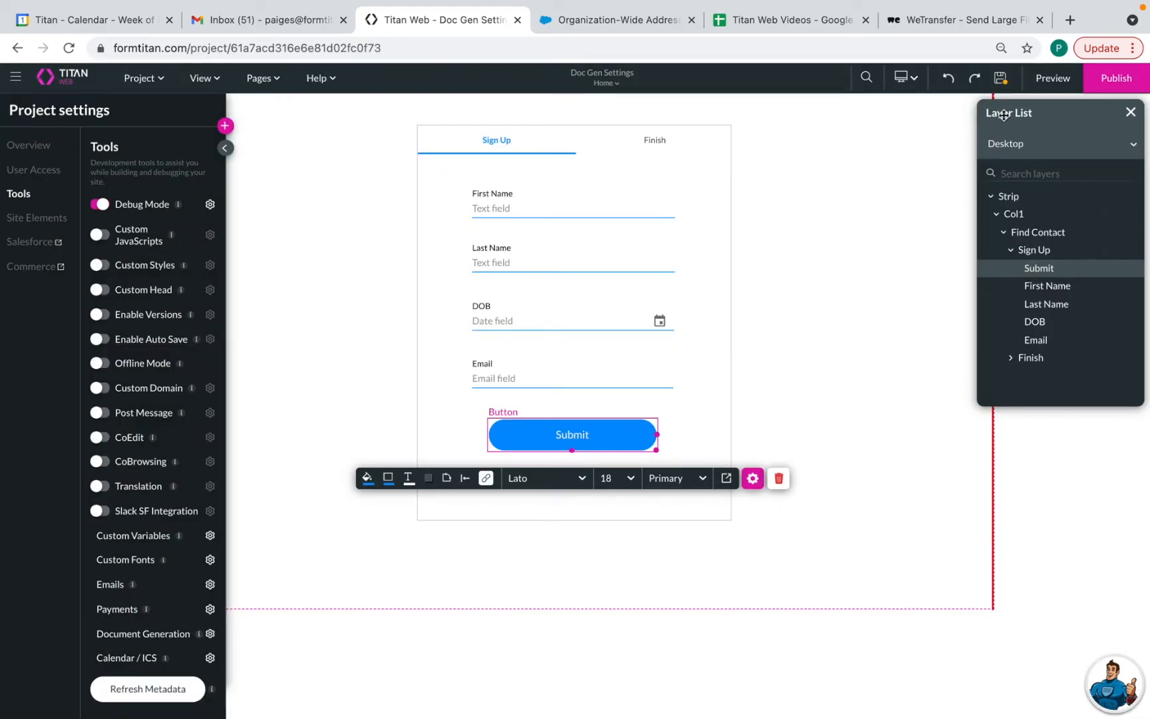
{"action": "left_click", "coordinate": [1001, 84]}
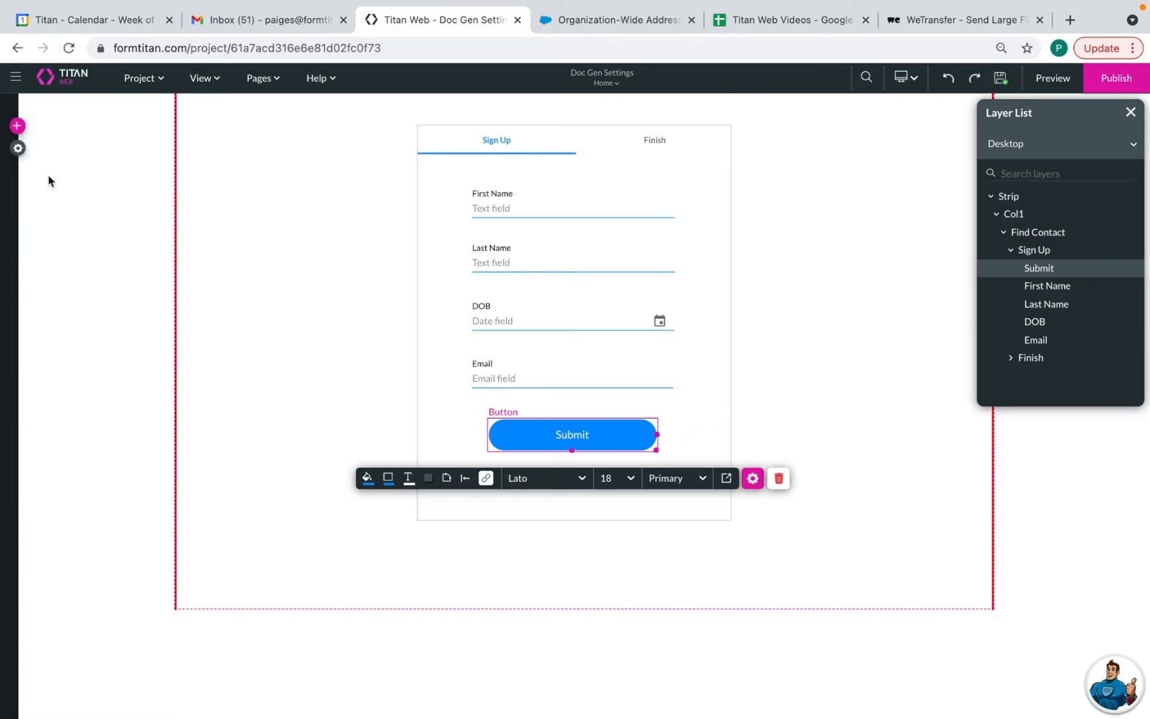
{"action": "left_click", "coordinate": [18, 149]}
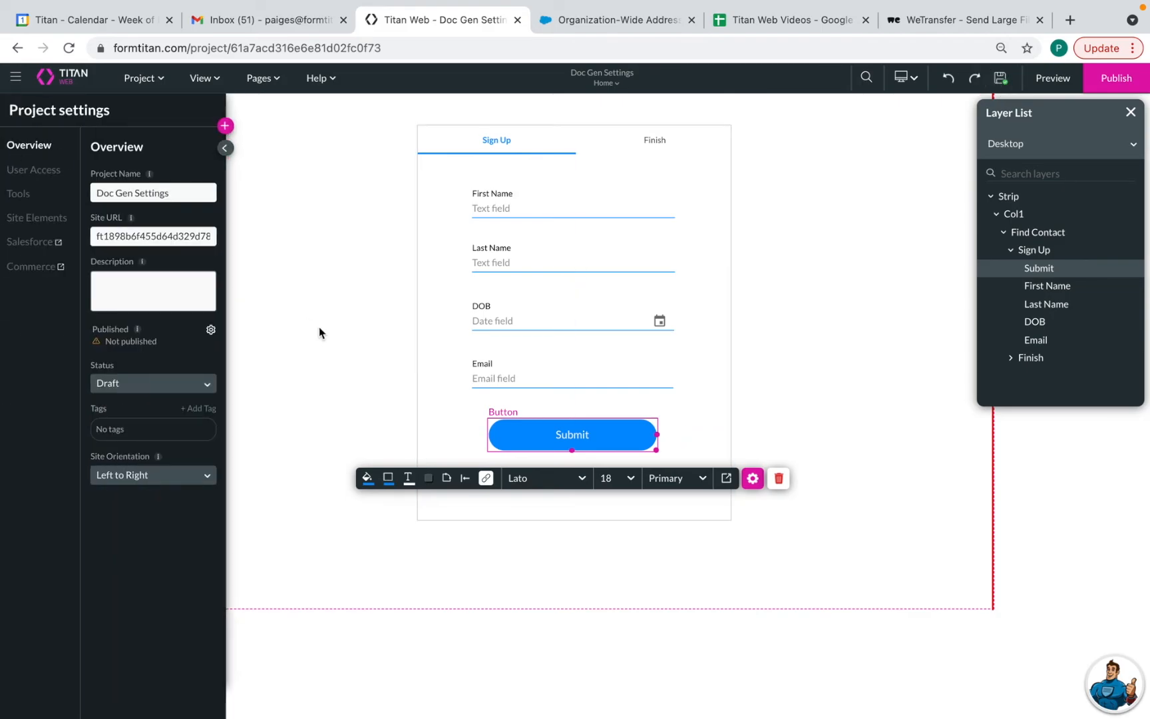
{"action": "left_click", "coordinate": [486, 479]}
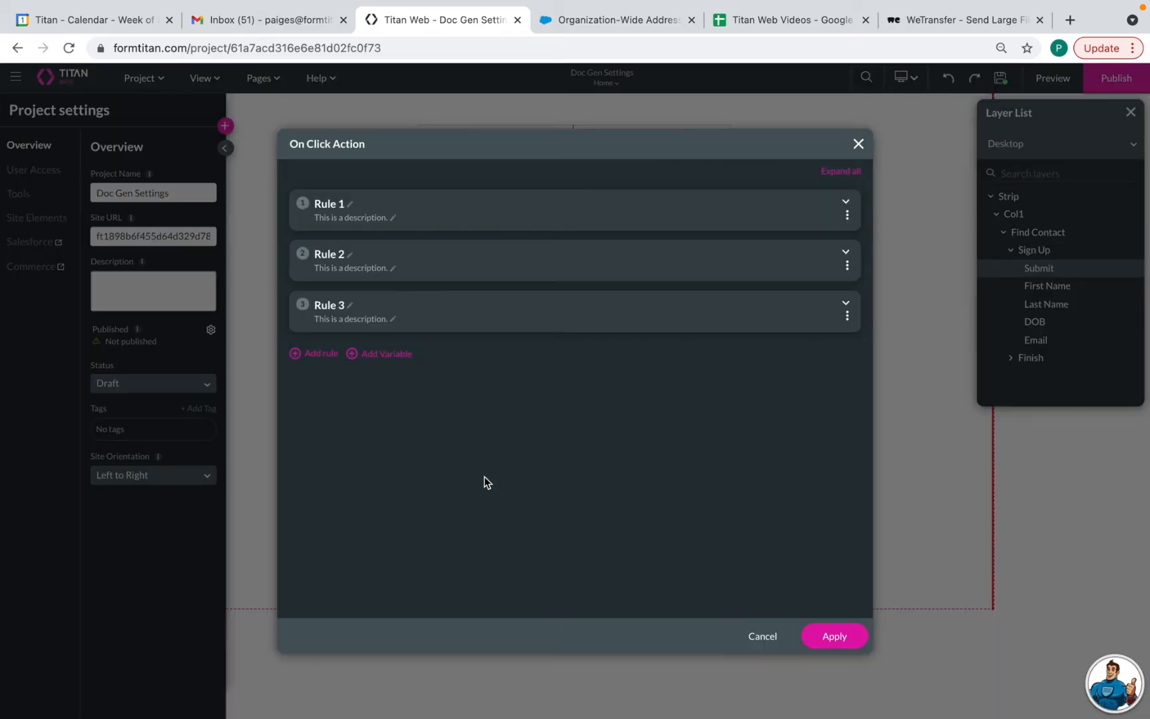
{"action": "left_click", "coordinate": [857, 145]}
Open the project's Emails settings from the development Tools list
{"action": "left_click", "coordinate": [228, 150]}
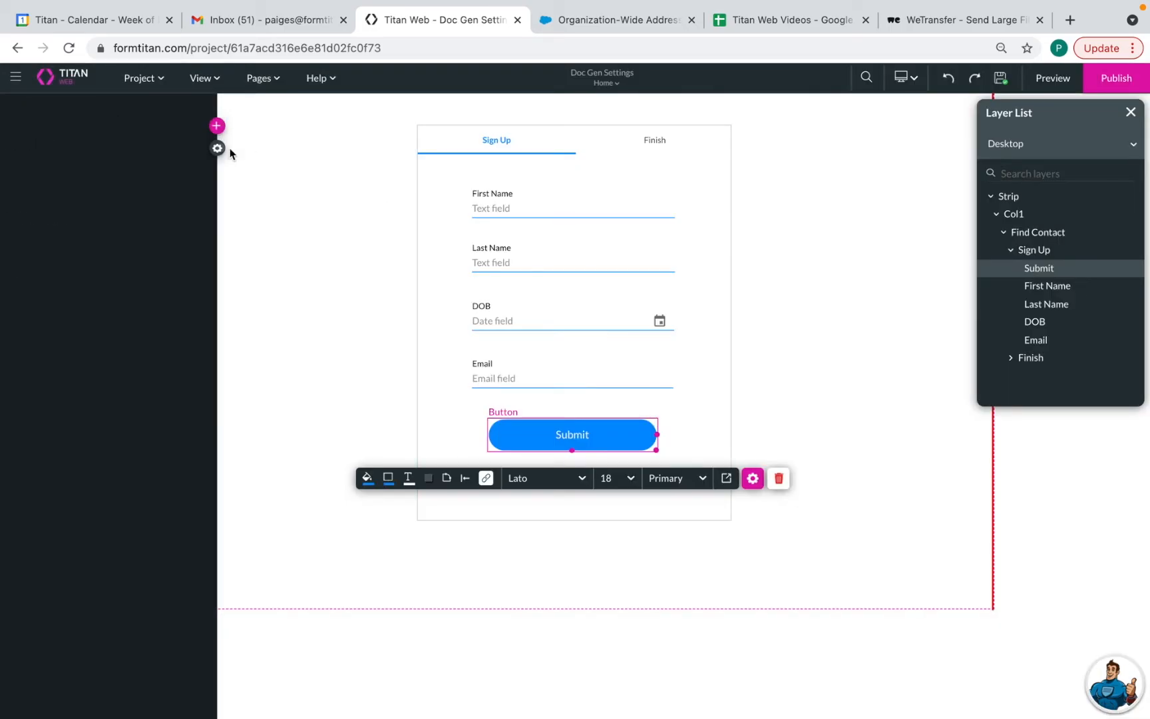
{"action": "left_click", "coordinate": [19, 147]}
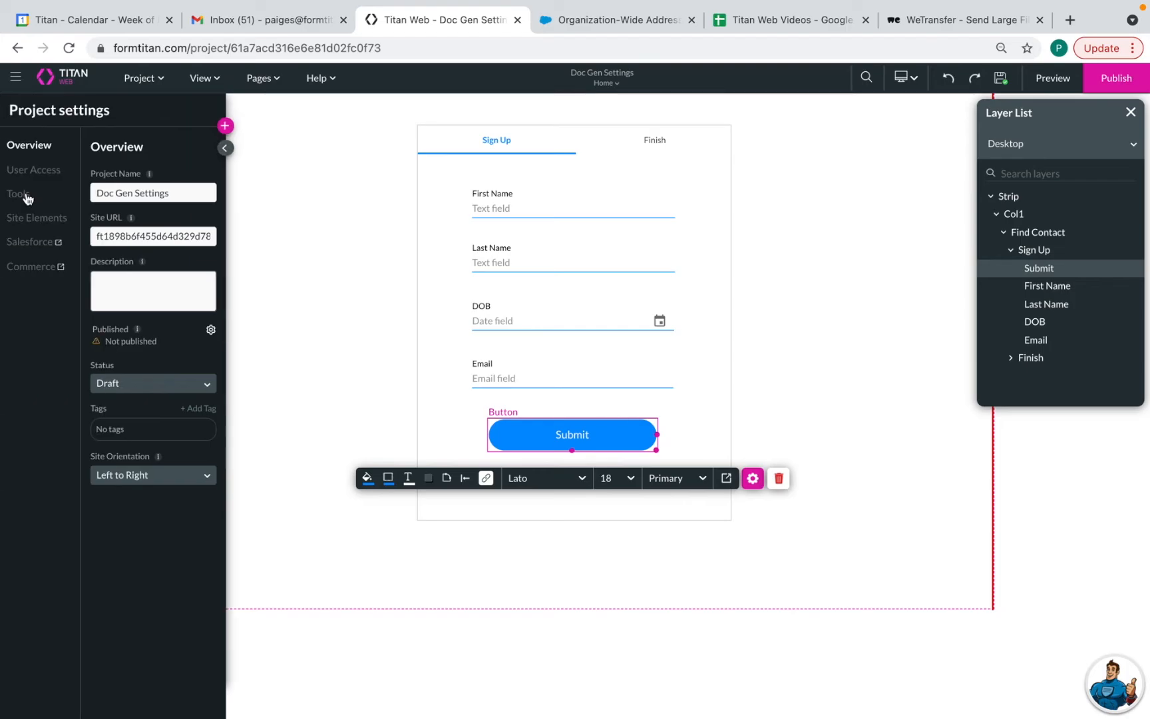
{"action": "left_click", "coordinate": [27, 197]}
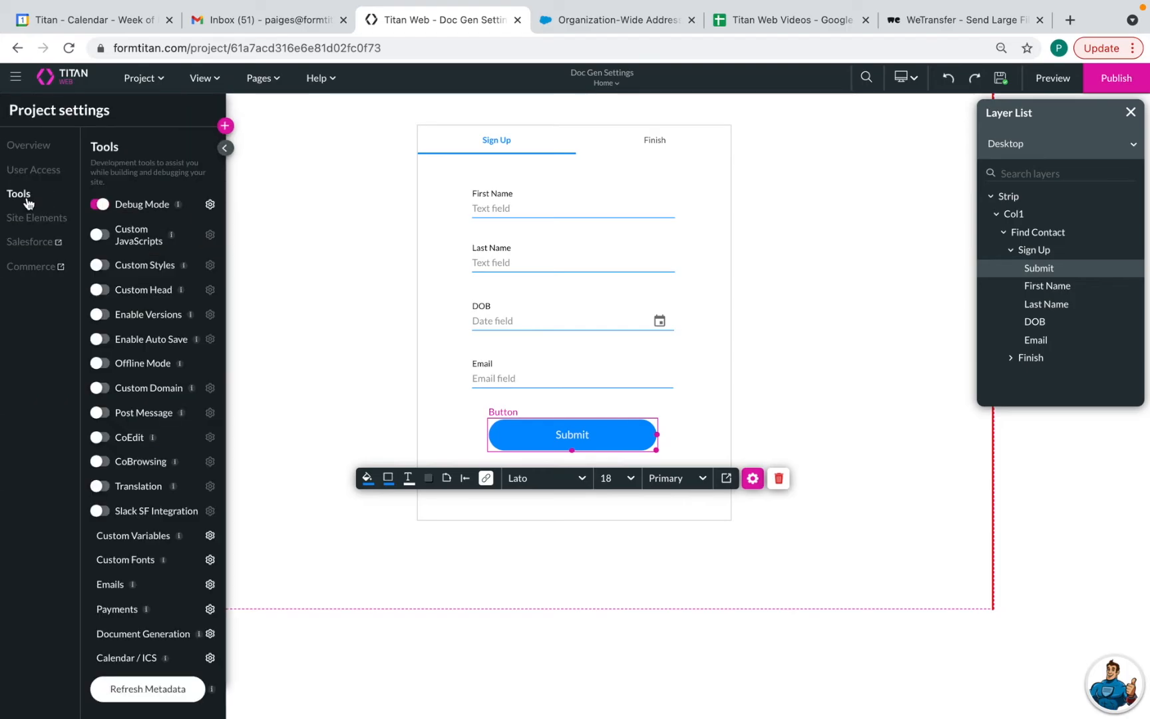
{"action": "left_click", "coordinate": [210, 584]}
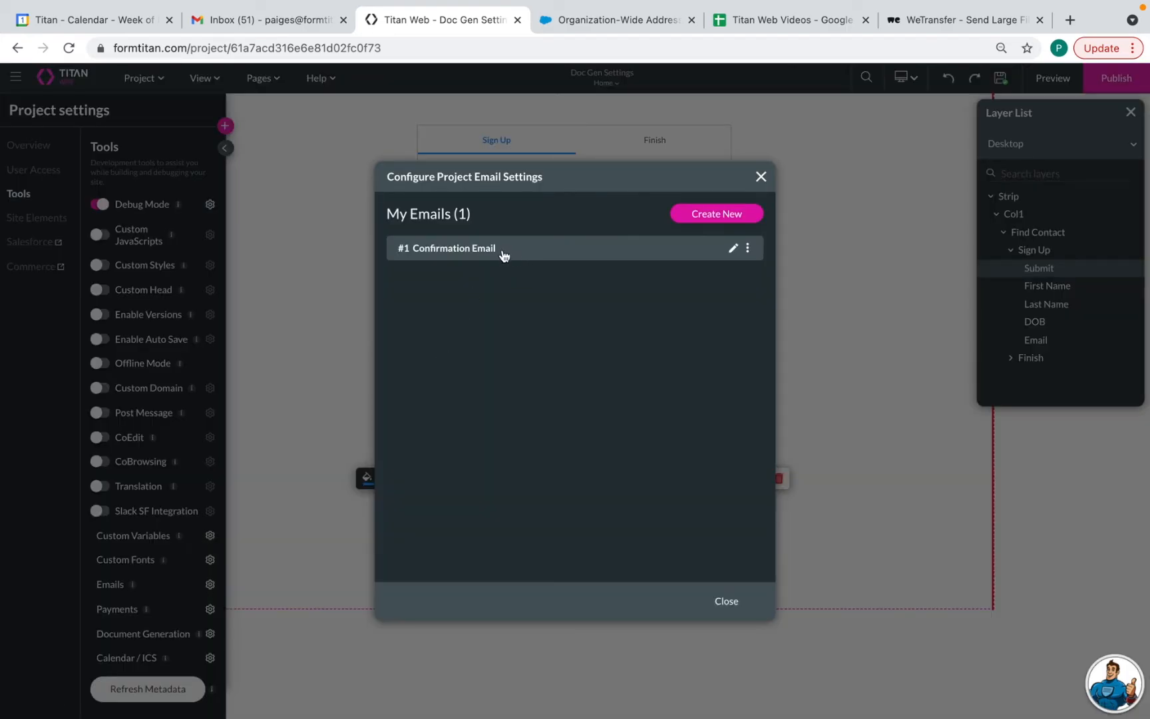
Make the Confirmation Email body come from the emailbody field
{"action": "left_click", "coordinate": [733, 249]}
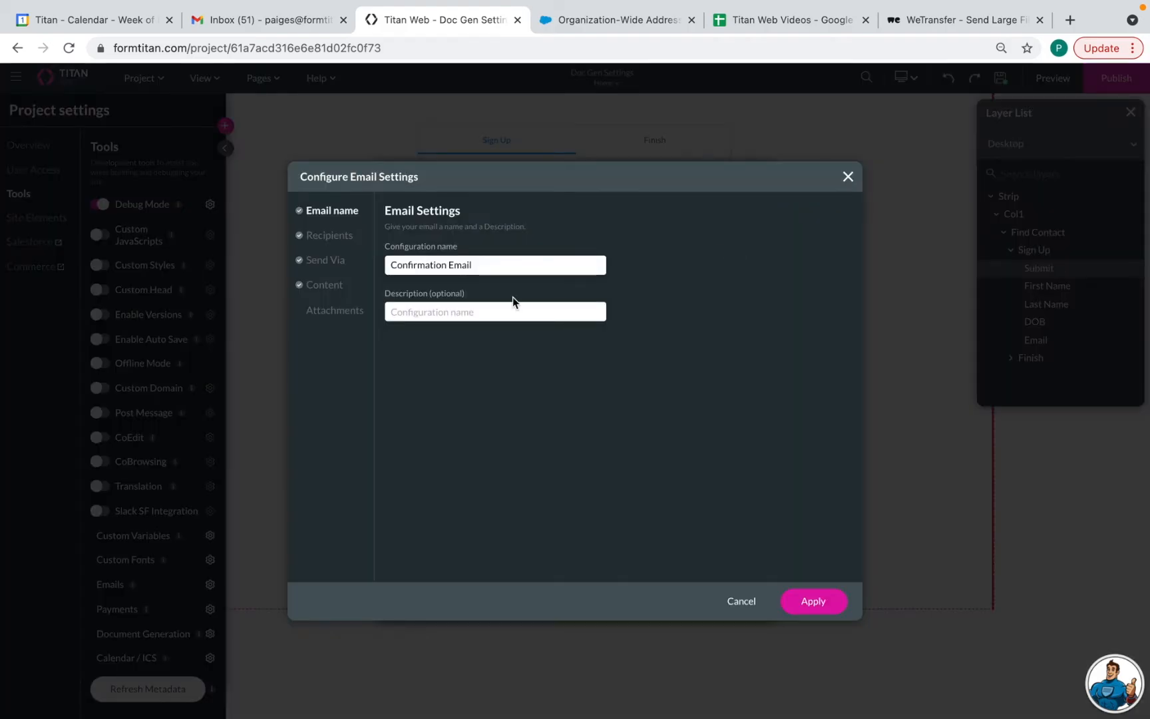
{"action": "left_click", "coordinate": [326, 287]}
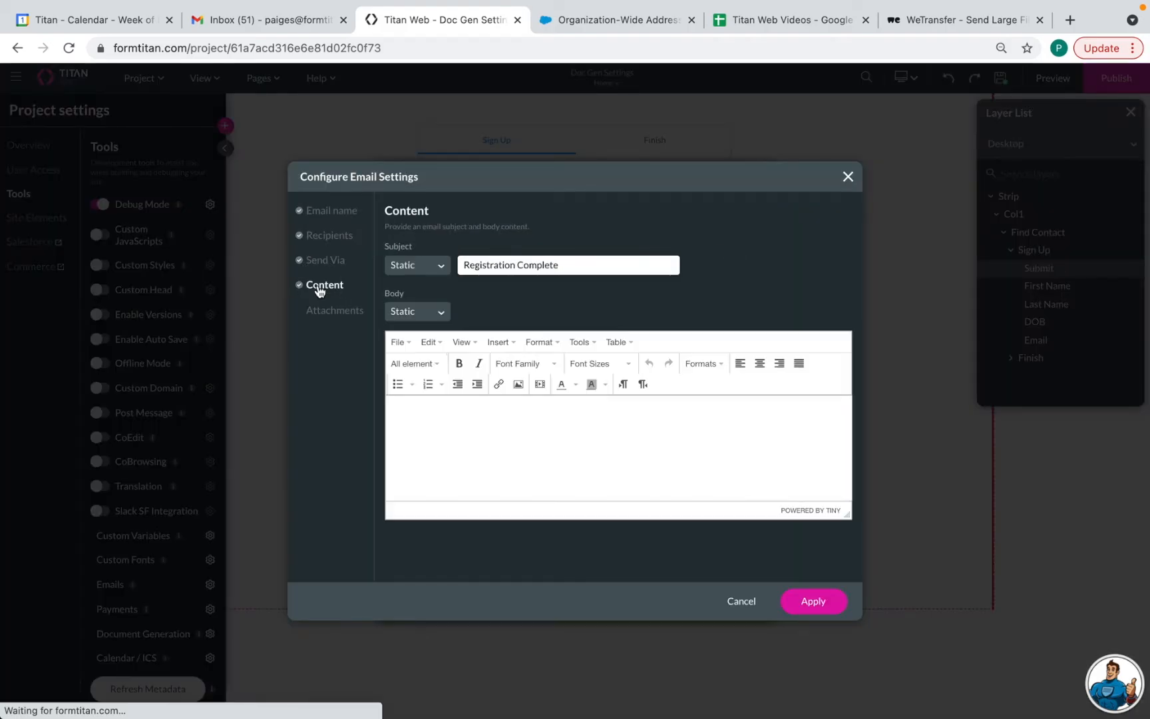
{"action": "left_click", "coordinate": [421, 315]}
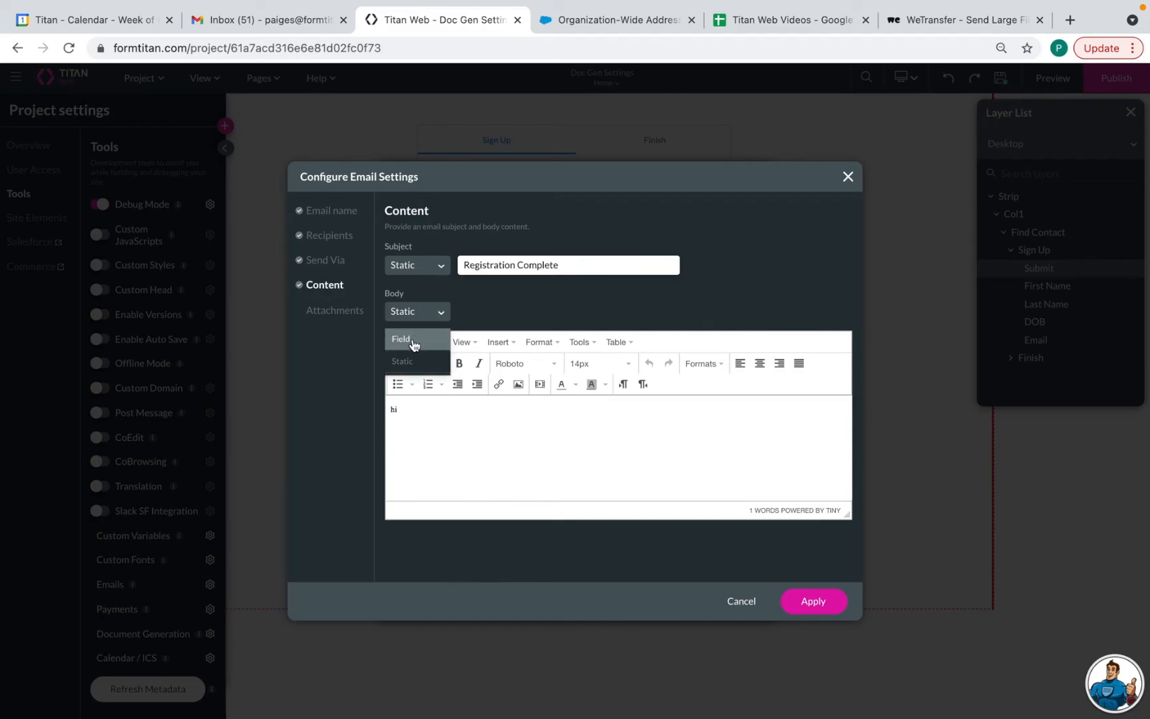
{"action": "left_click", "coordinate": [411, 340]}
{"action": "left_click", "coordinate": [490, 314]}
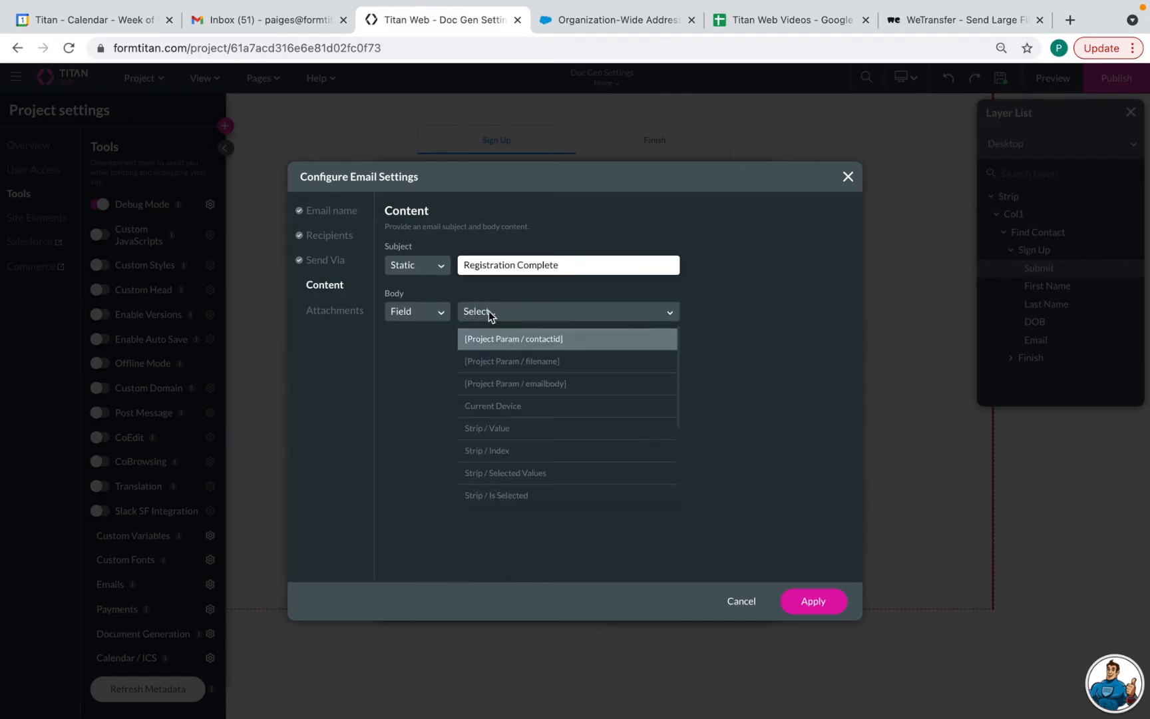
{"action": "left_click", "coordinate": [530, 387]}
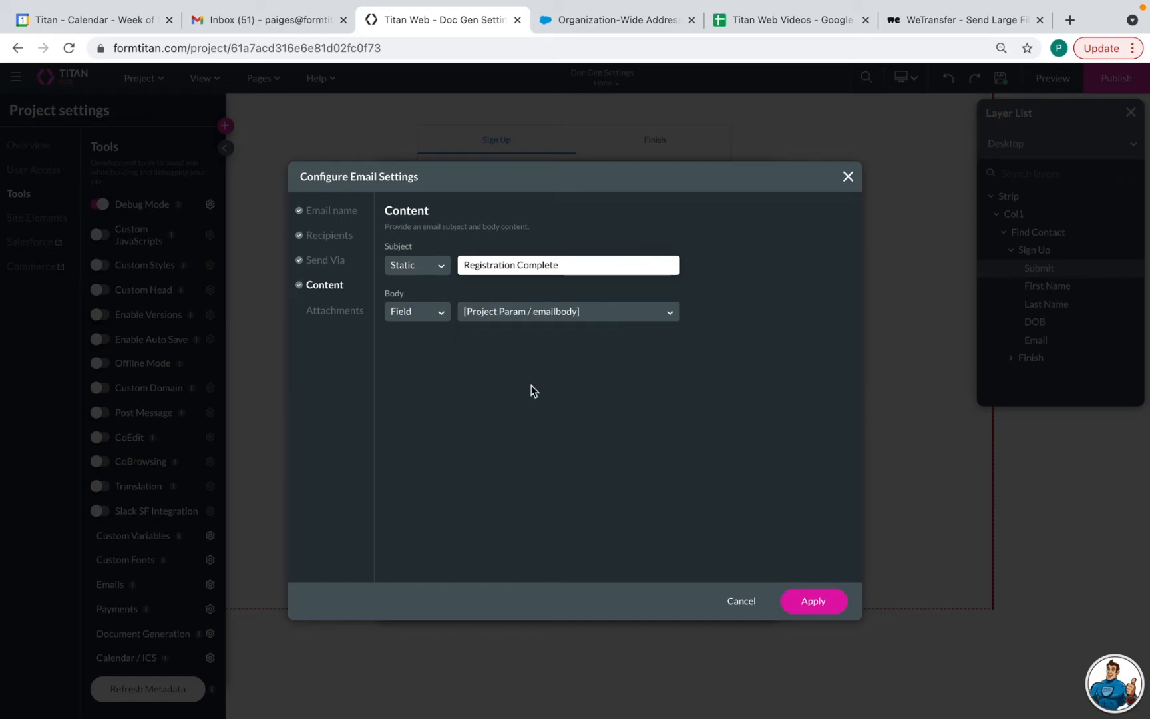
Attach the Terms and Conditions Confirmation Email document, apply the settings, and save the project
{"action": "left_click", "coordinate": [317, 315]}
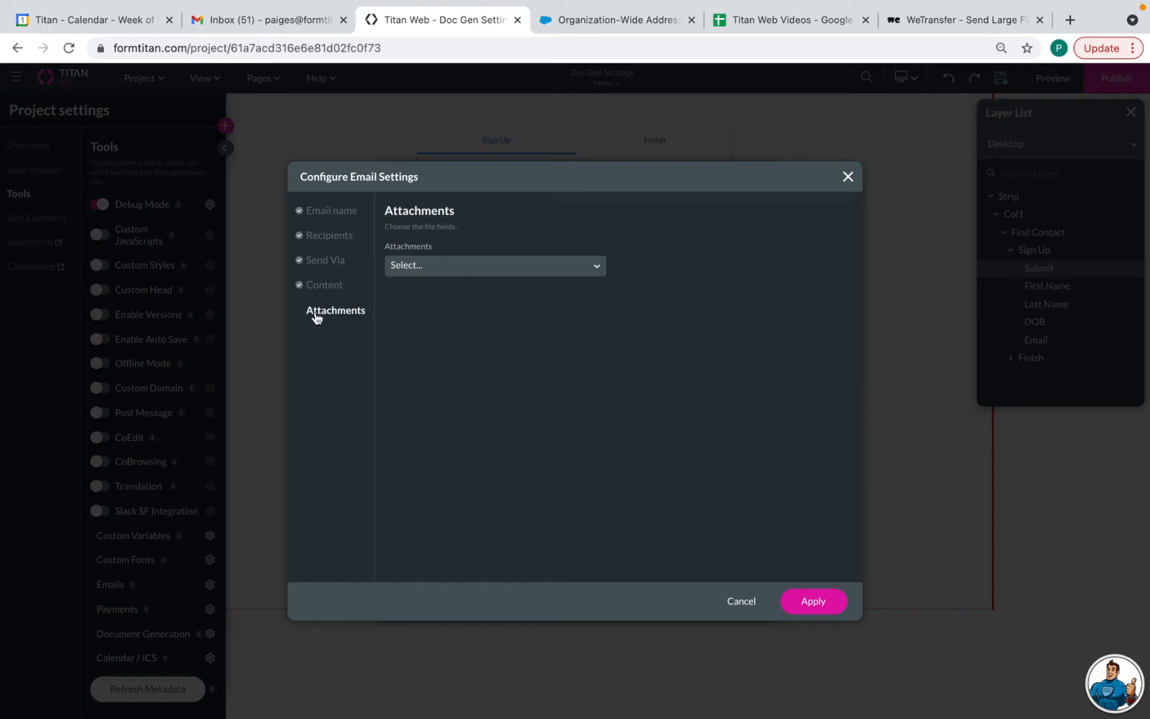
{"action": "left_click", "coordinate": [464, 267]}
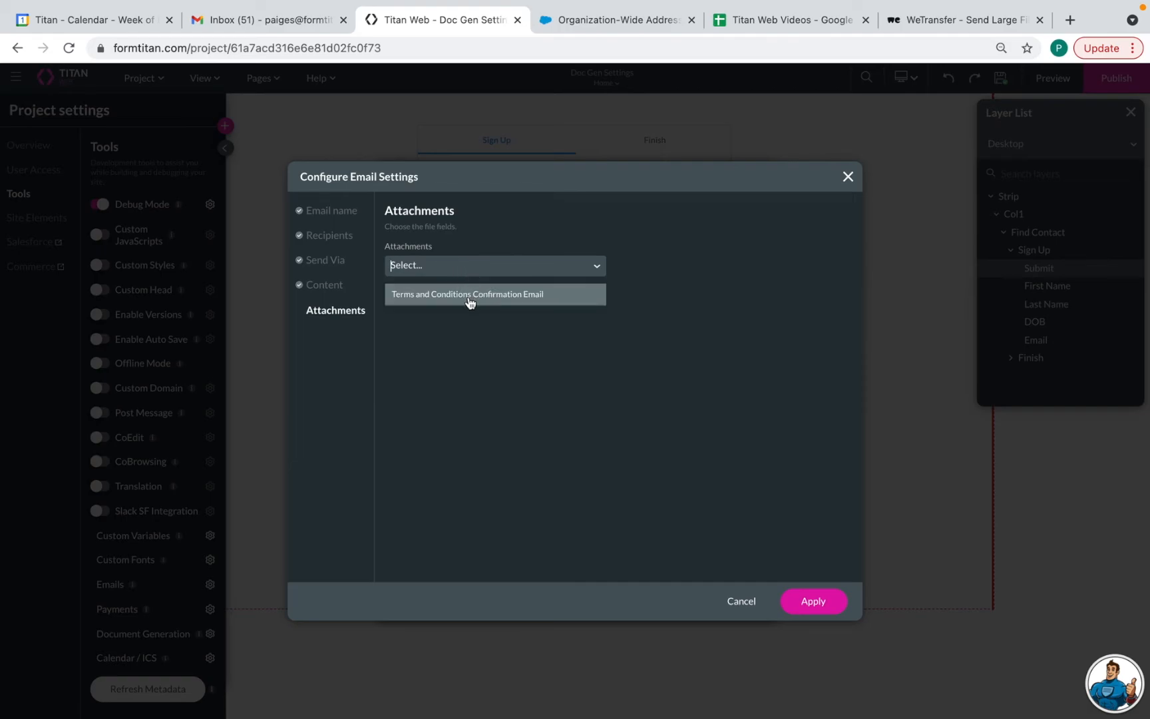
{"action": "left_click", "coordinate": [469, 299]}
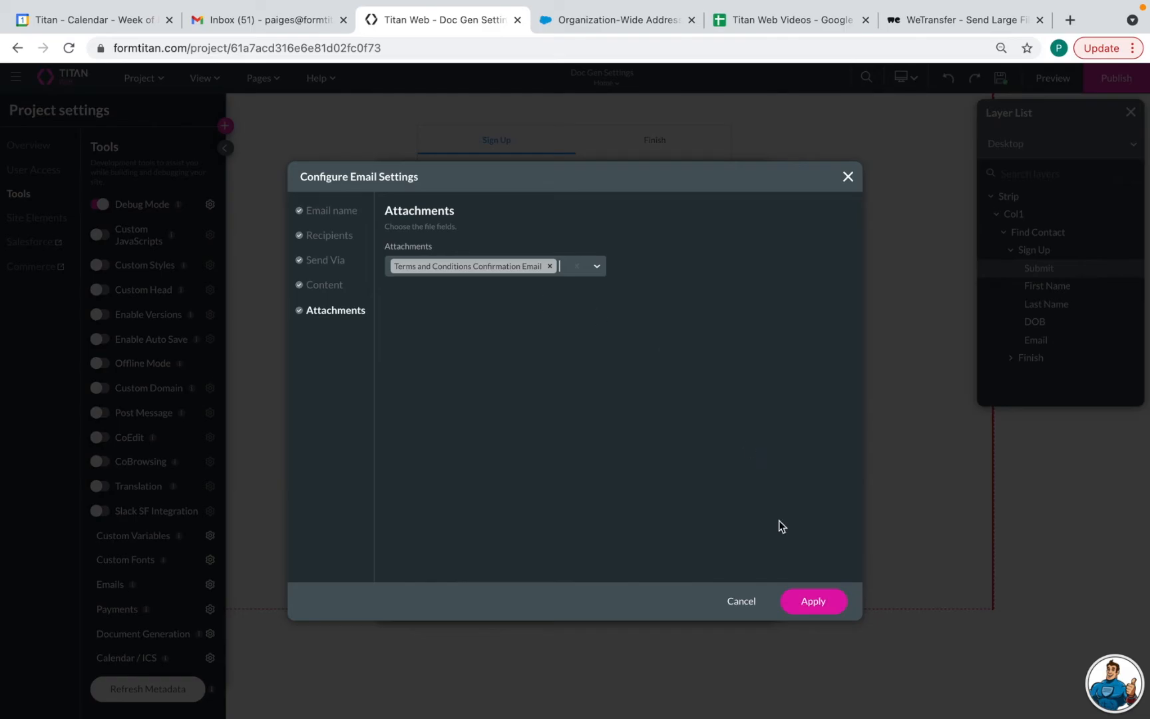
{"action": "left_click", "coordinate": [812, 601]}
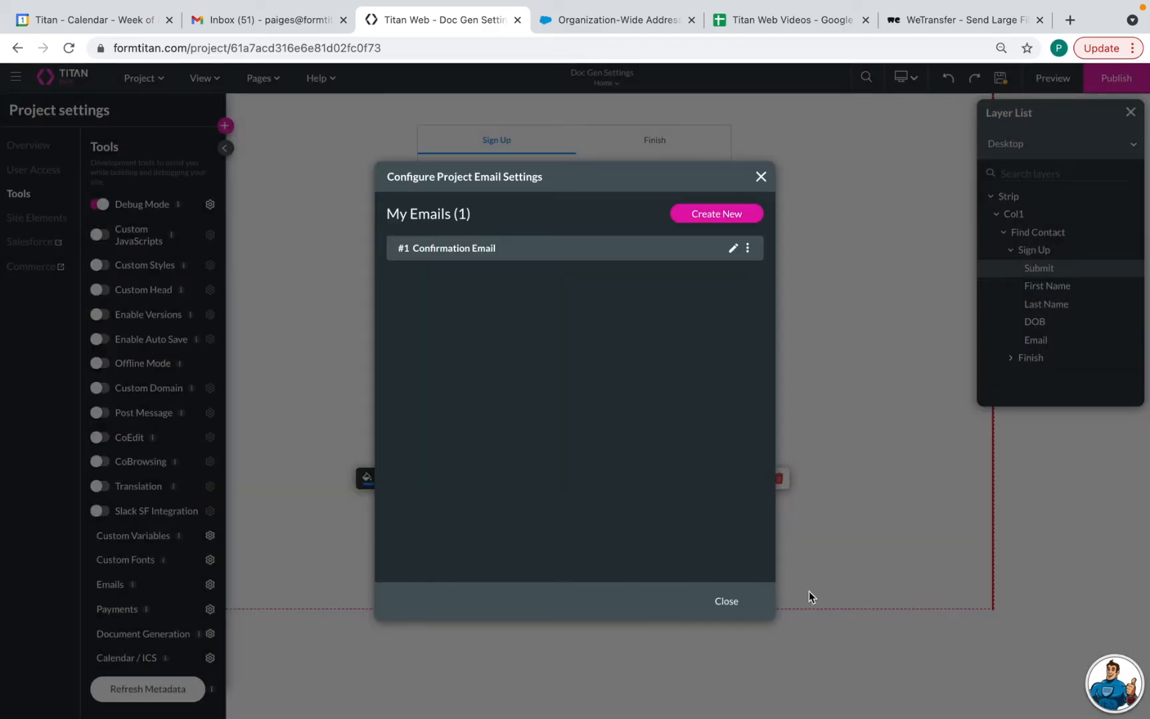
{"action": "left_click", "coordinate": [735, 602]}
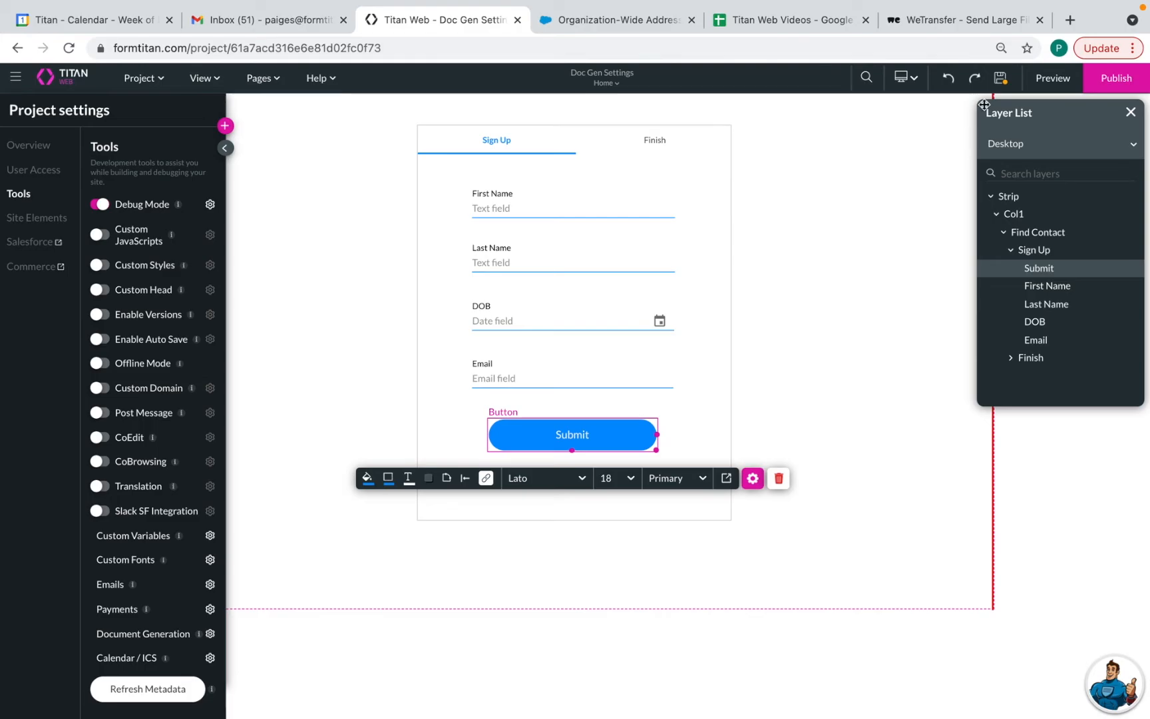
{"action": "left_click", "coordinate": [1000, 83]}
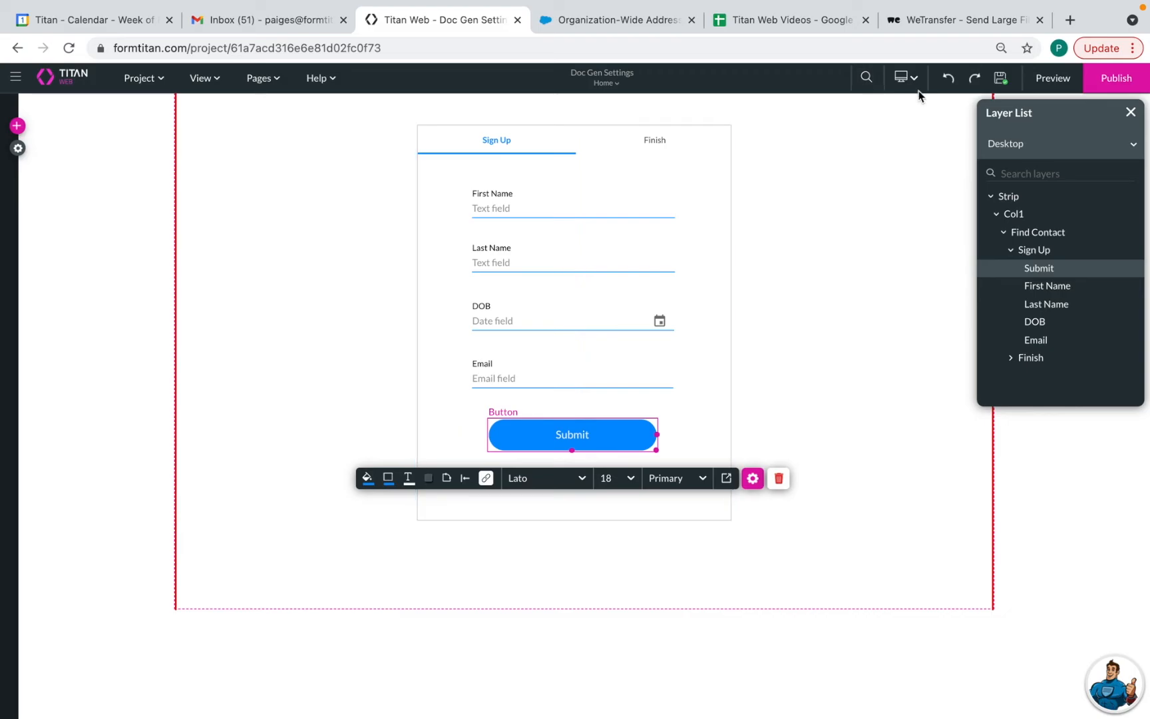
Preview the form and submit it with the test contact's first and last name, DOB 11/12/2000, and email
{"action": "left_click", "coordinate": [1045, 83]}
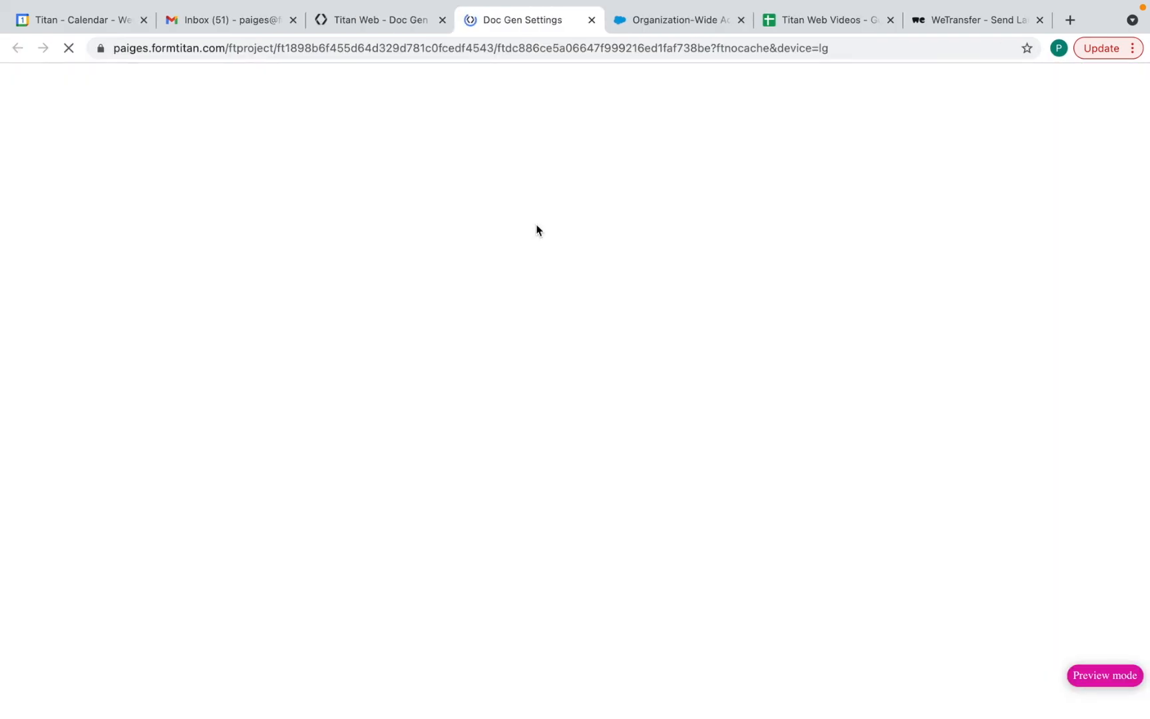
{"action": "left_click", "coordinate": [521, 218]}
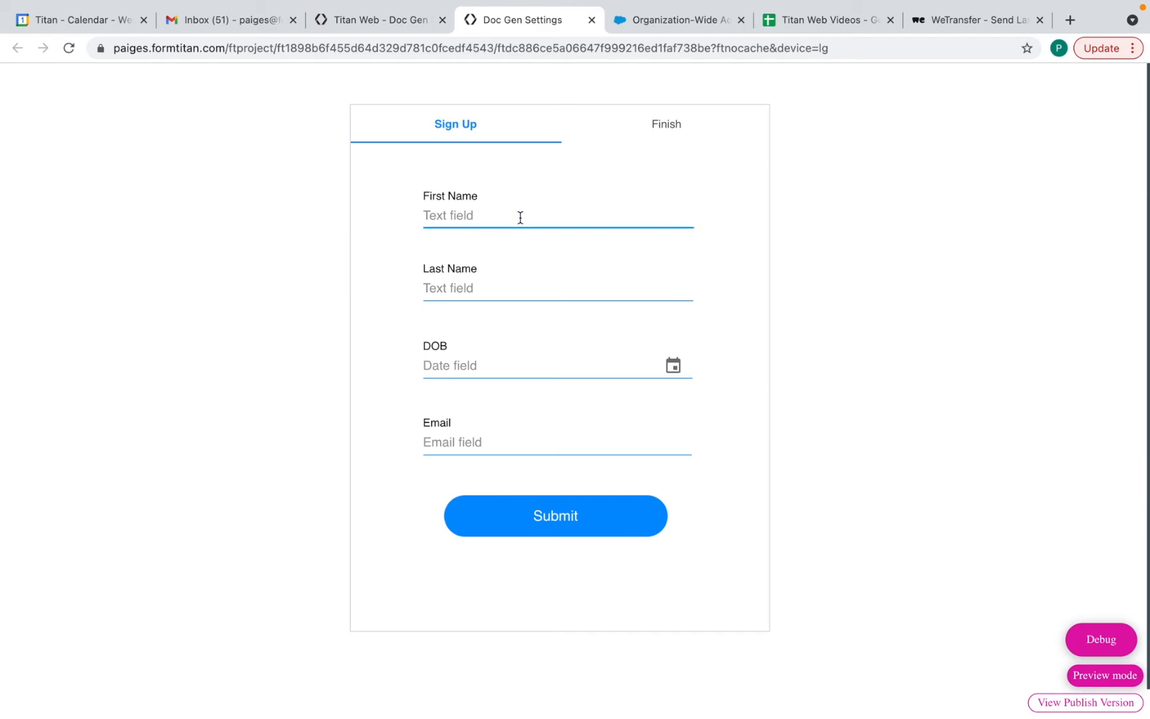
{"action": "key", "text": "Tab"}
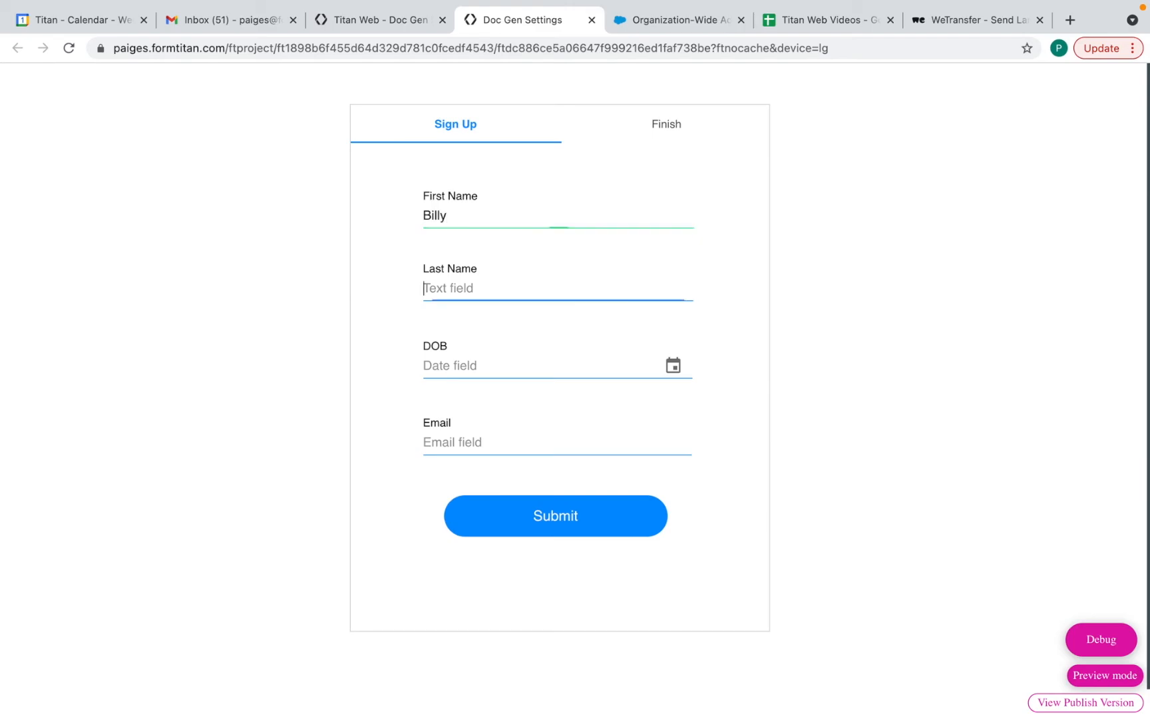
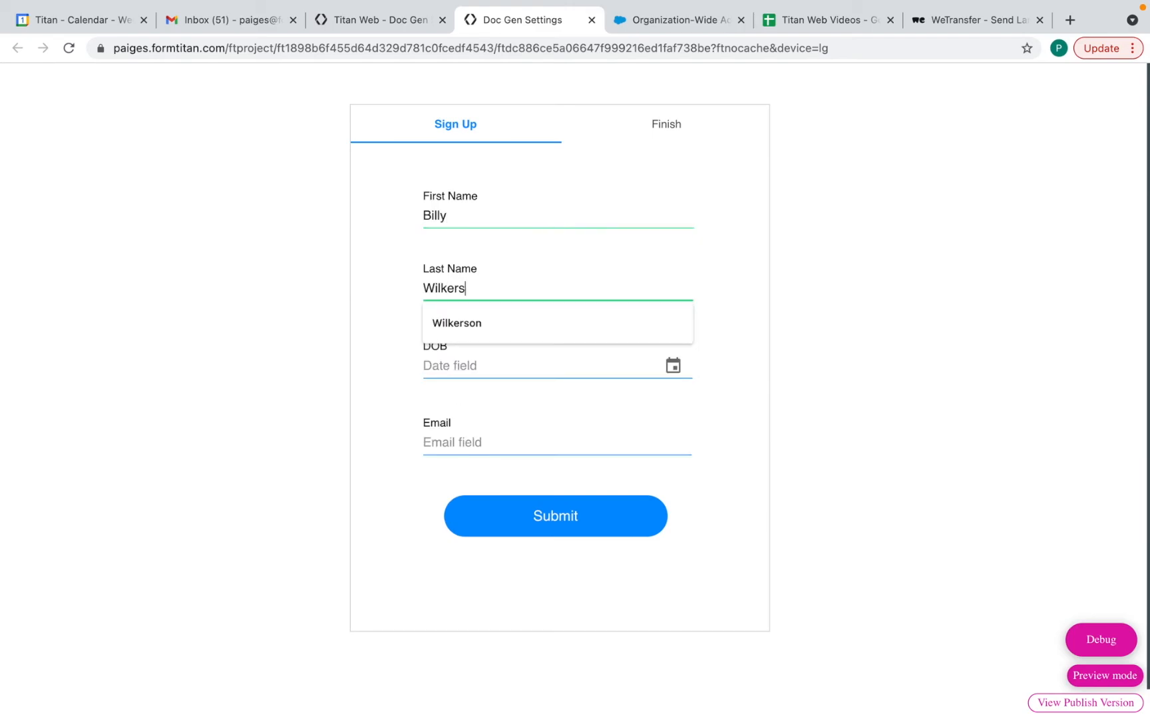
{"action": "left_click", "coordinate": [508, 366]}
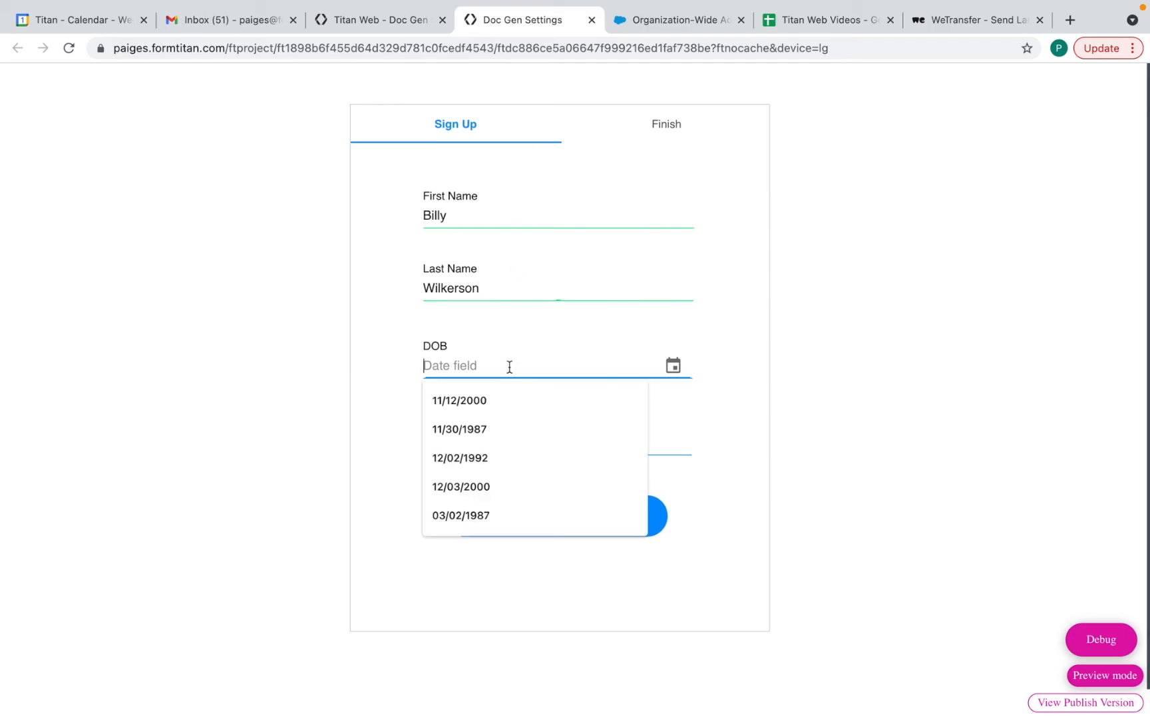
{"action": "left_click", "coordinate": [485, 402]}
{"action": "left_click", "coordinate": [485, 440]}
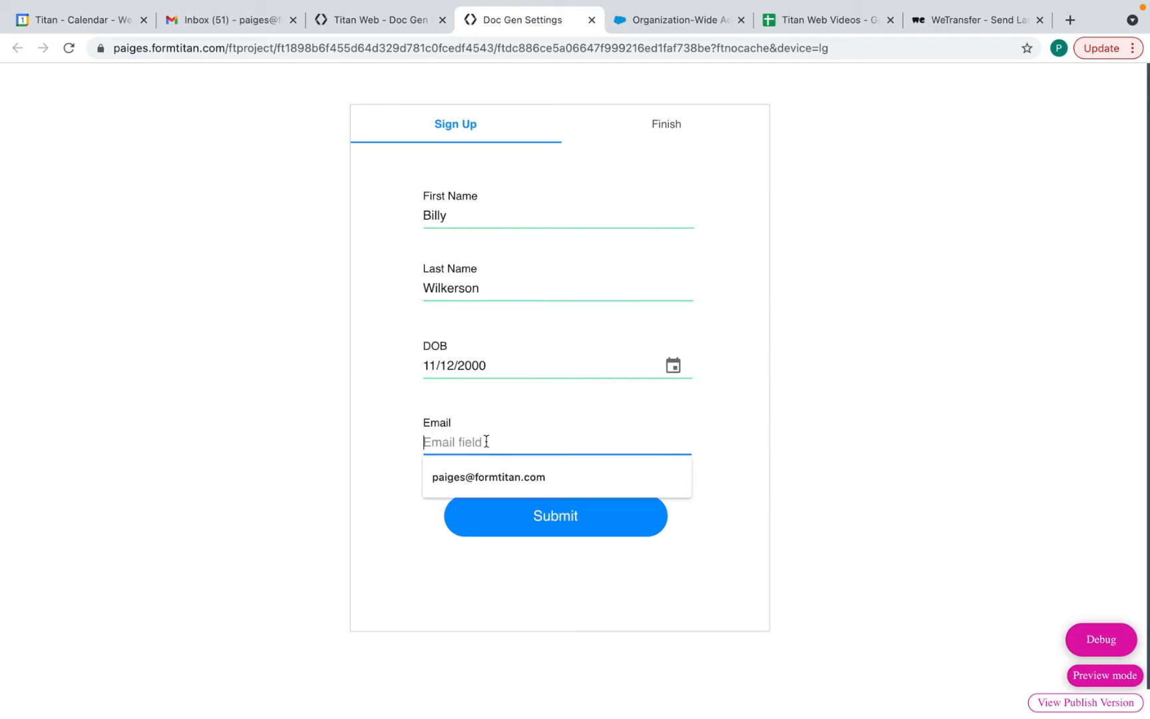
{"action": "left_click", "coordinate": [474, 485]}
{"action": "left_click", "coordinate": [553, 516]}
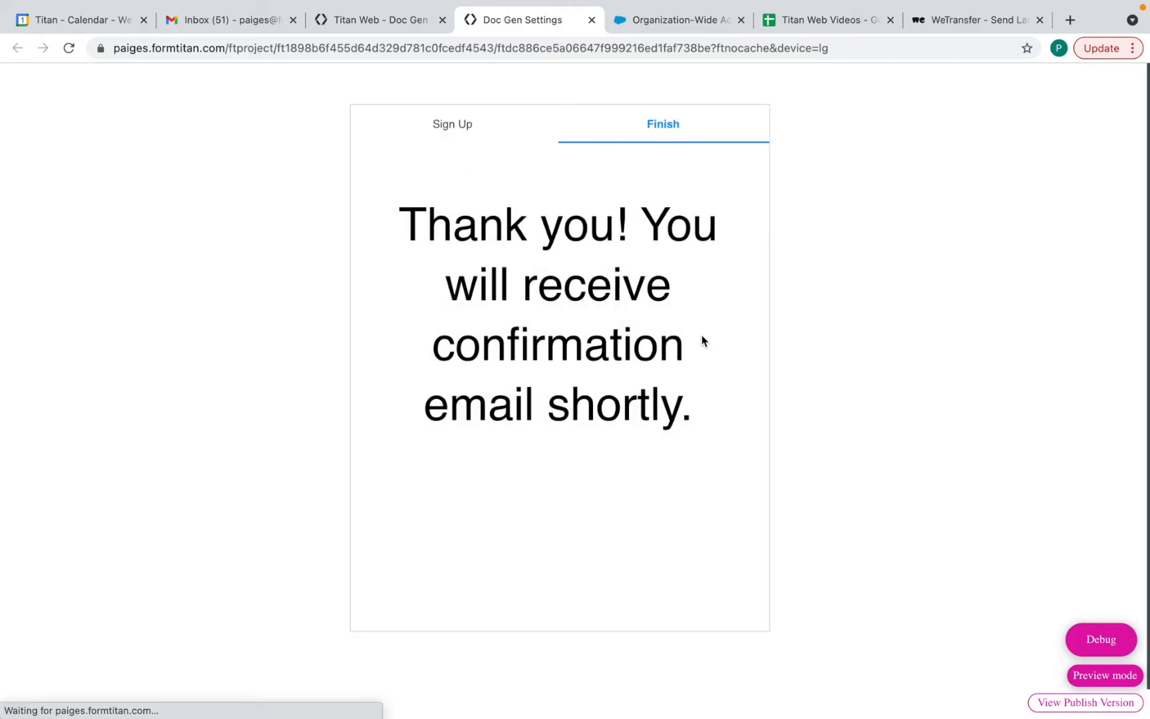
Reload the Gmail inbox twice to look for the confirmation, then return to the form editor
{"action": "left_click", "coordinate": [260, 20]}
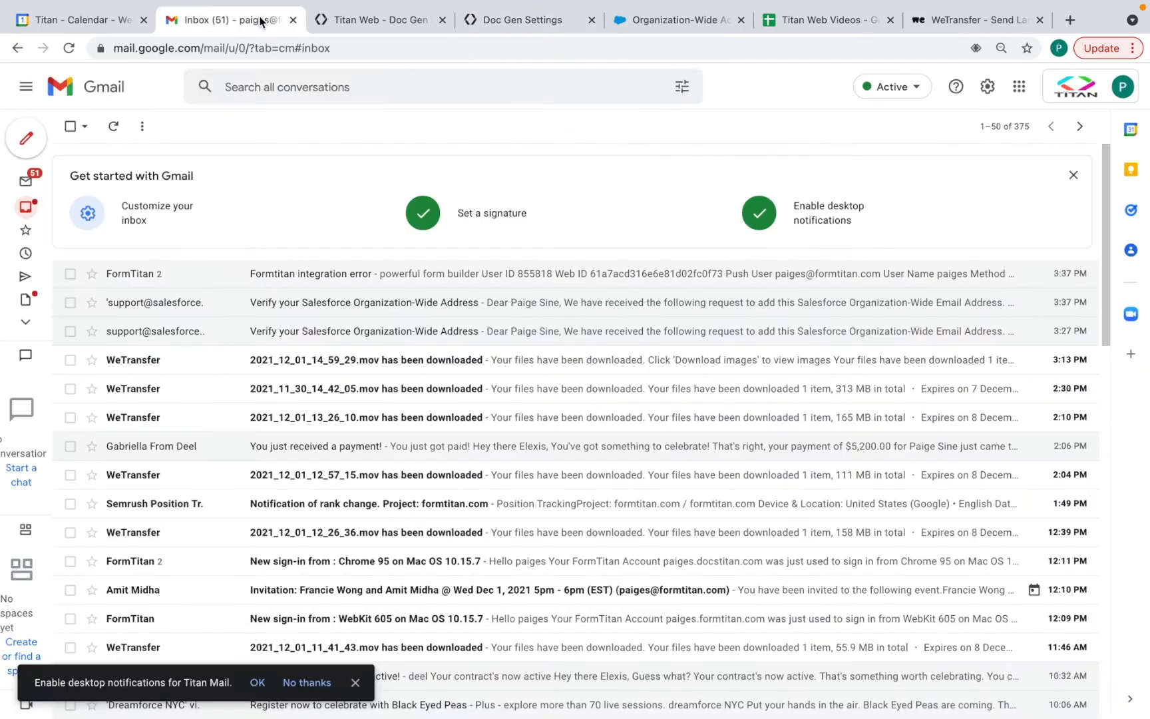
{"action": "mouse_move", "coordinate": [30, 184]}
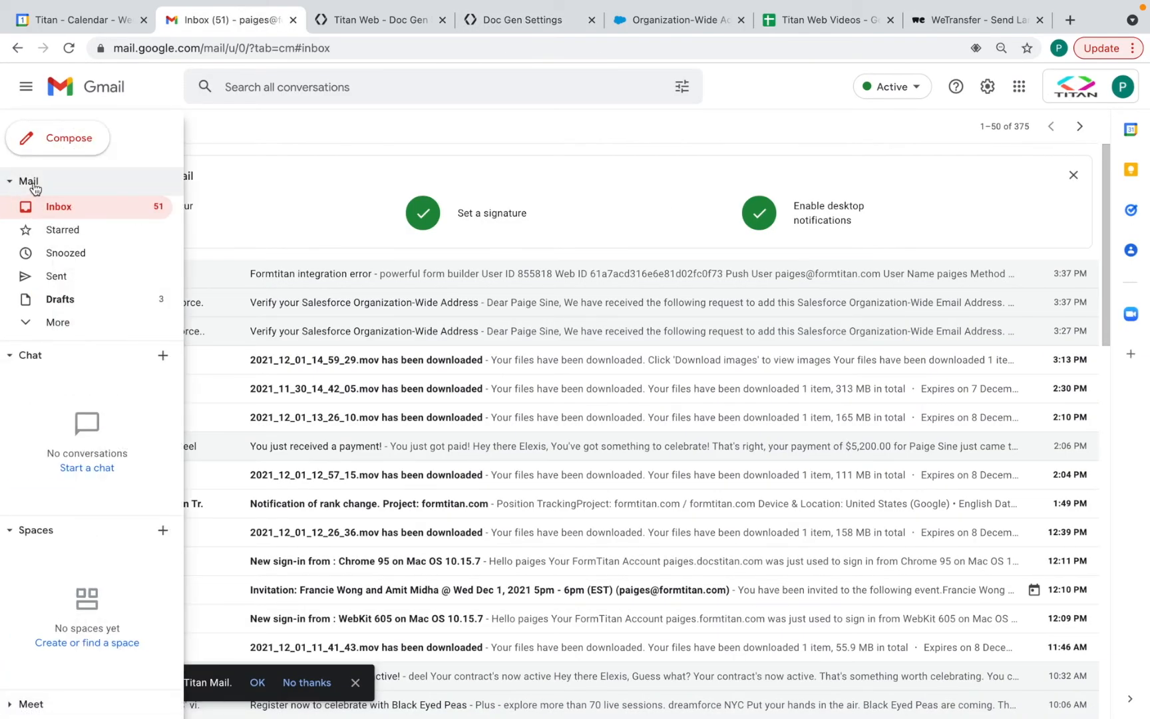
{"action": "left_click", "coordinate": [69, 49]}
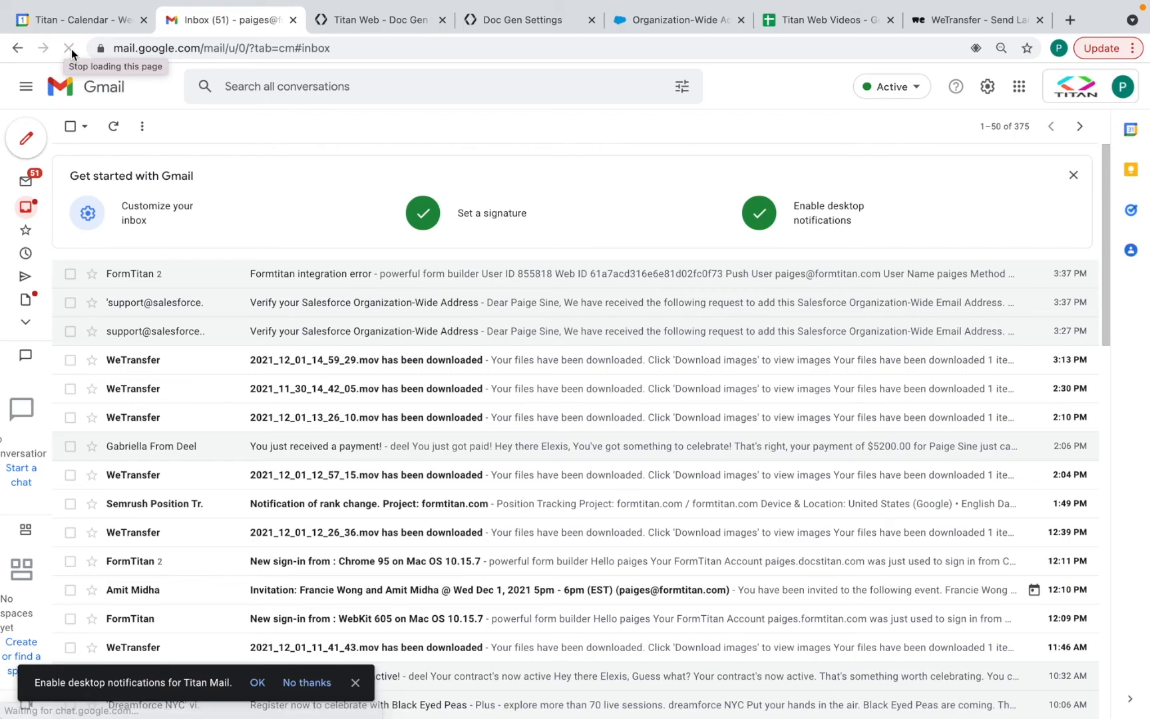
{"action": "left_click", "coordinate": [71, 52]}
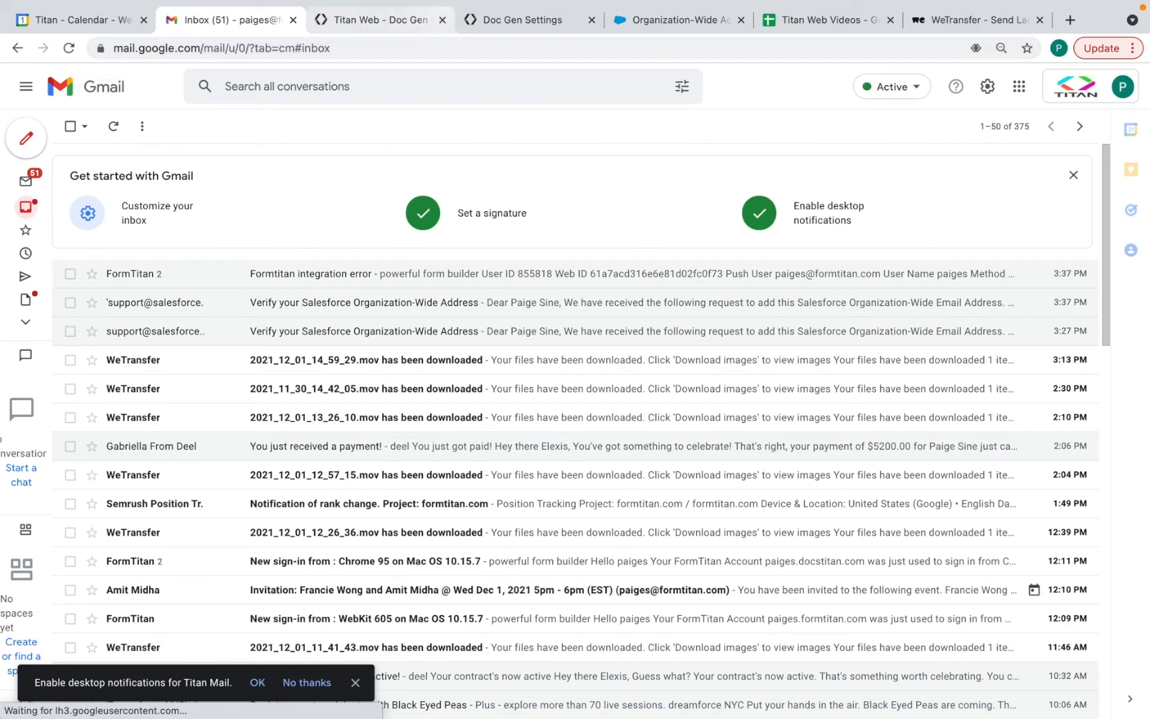
{"action": "key", "text": "ctrl+Tab"}
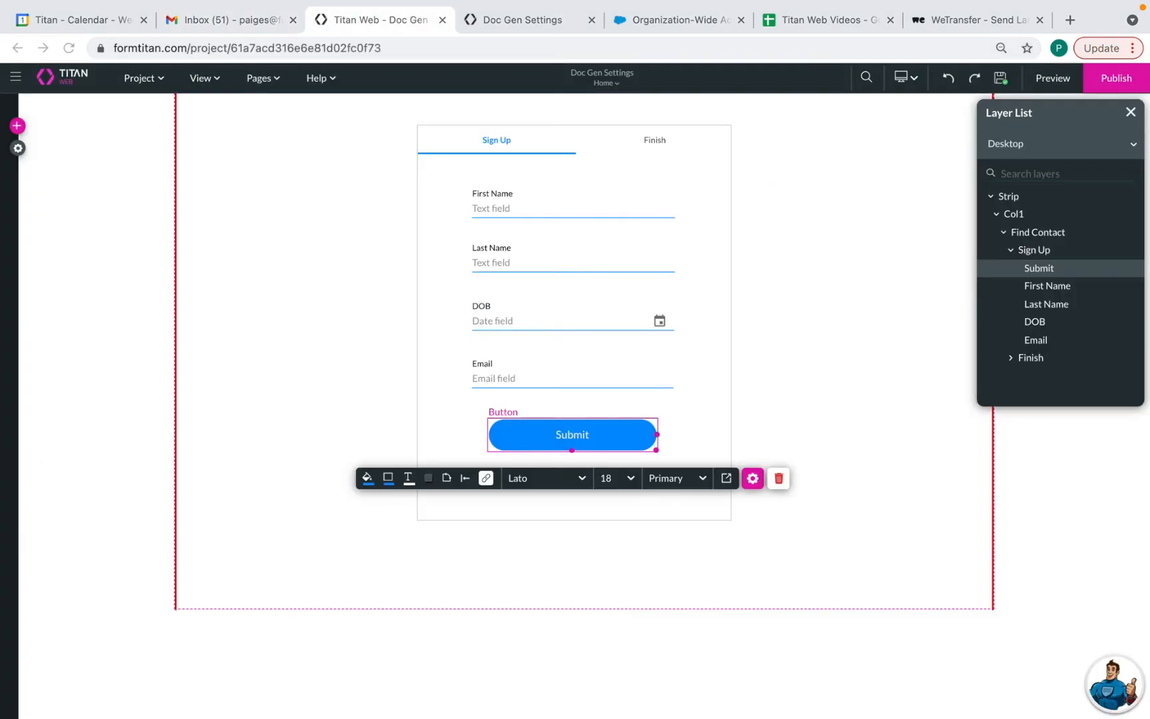
Verify the Submit button's Rule 3 sends the #1 Confirmation Email, apply the rules, and save
{"action": "left_click", "coordinate": [486, 478]}
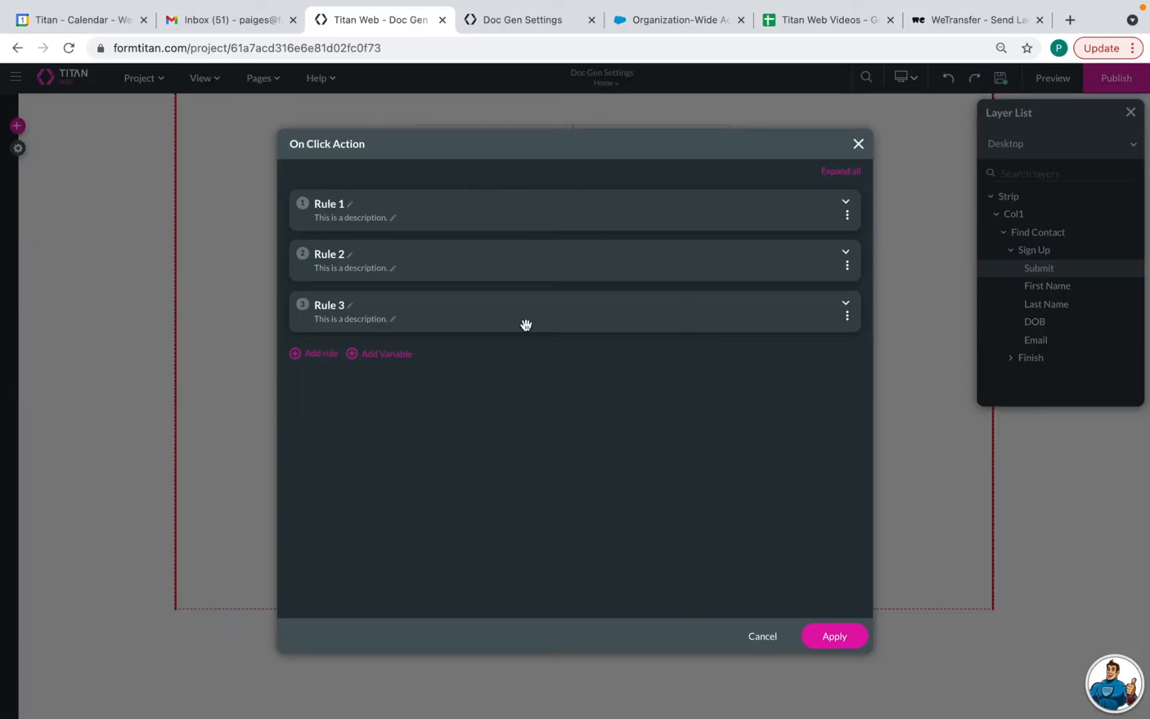
{"action": "left_click", "coordinate": [846, 305]}
{"action": "left_click", "coordinate": [391, 409]}
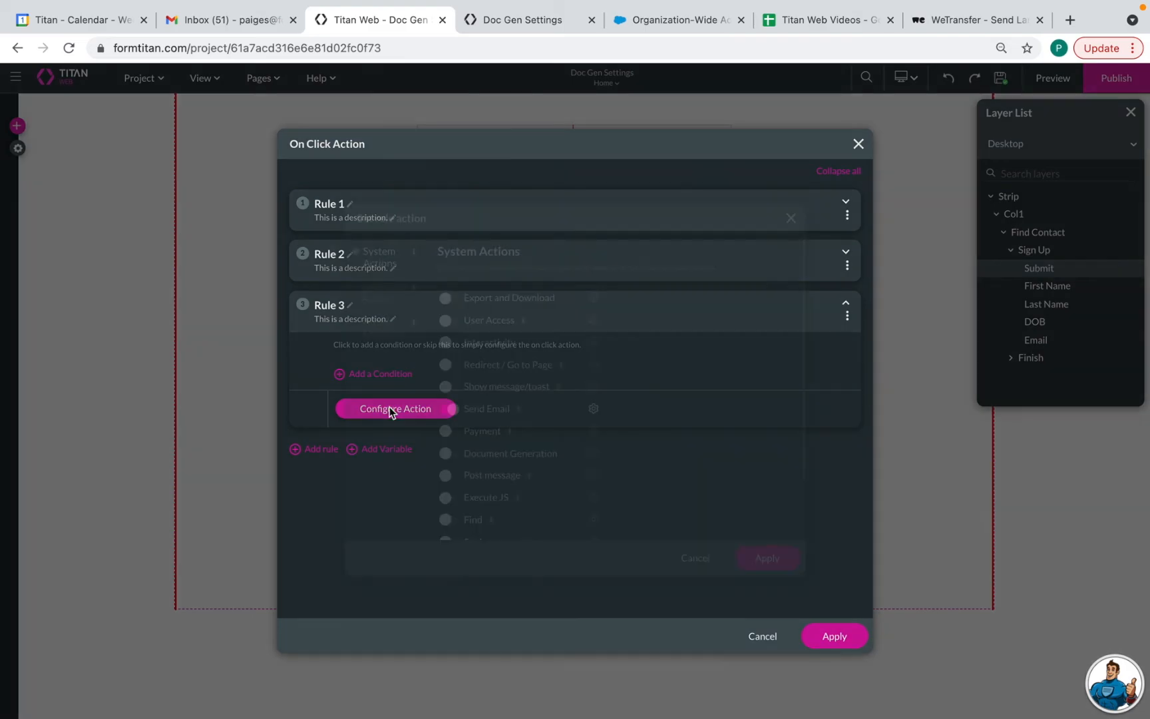
{"action": "left_click", "coordinate": [593, 410]}
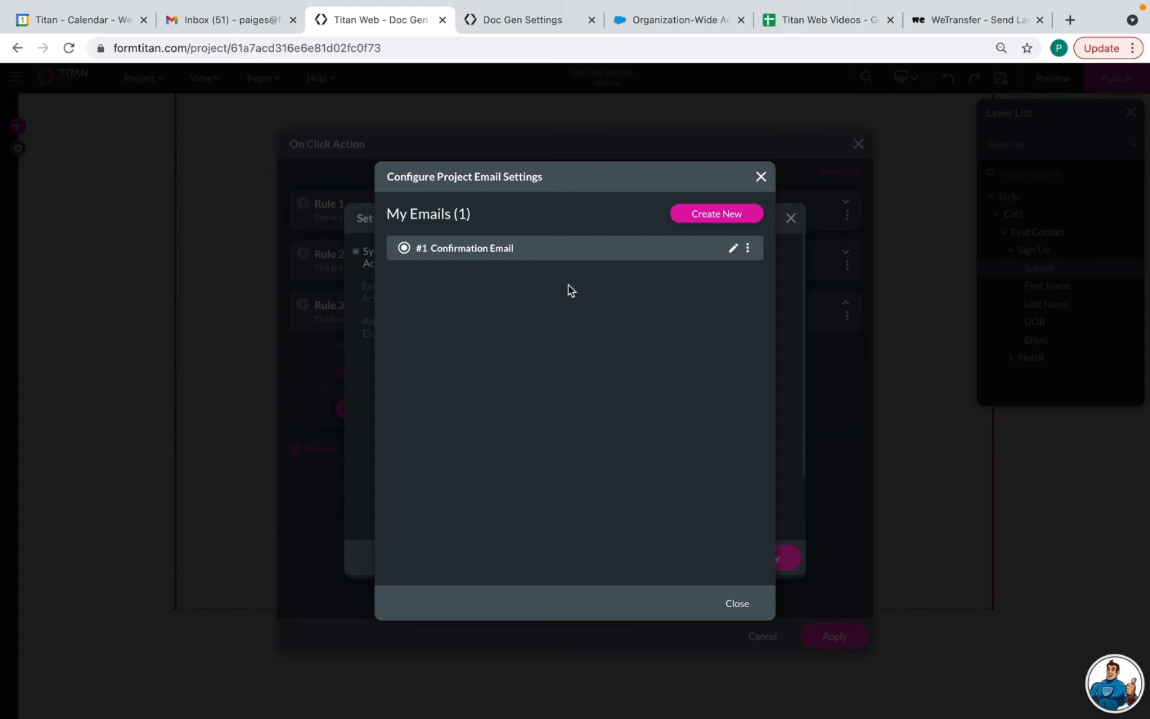
{"action": "left_click", "coordinate": [737, 604]}
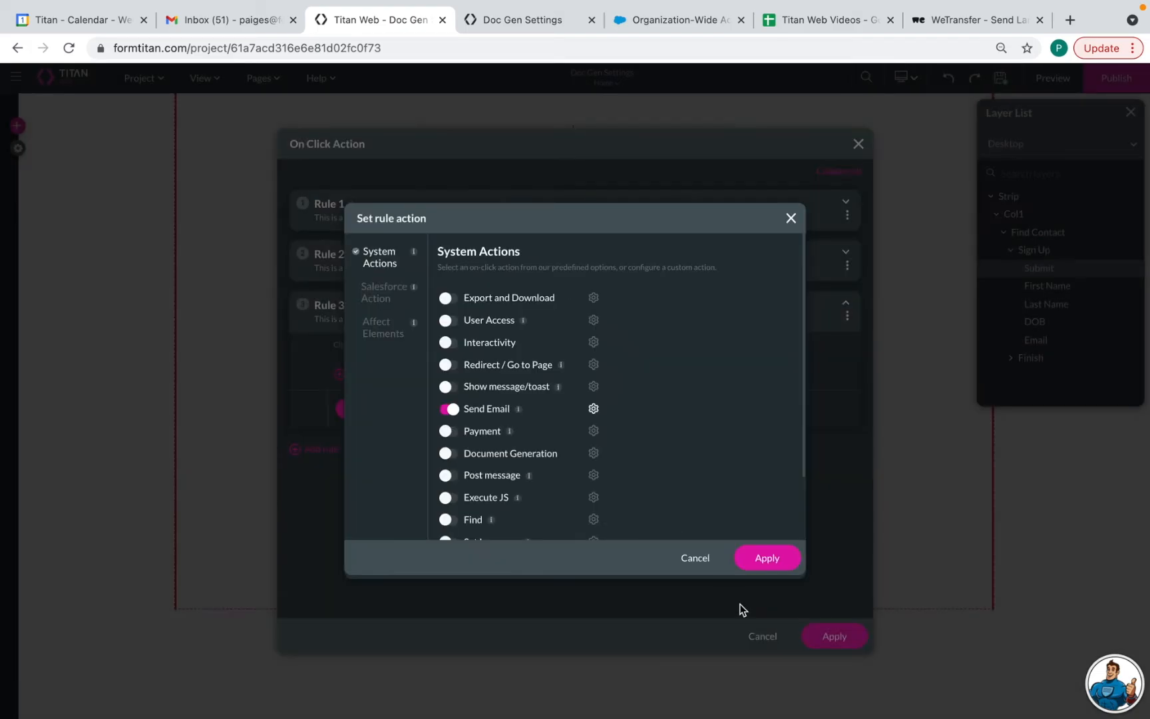
{"action": "left_click", "coordinate": [760, 556]}
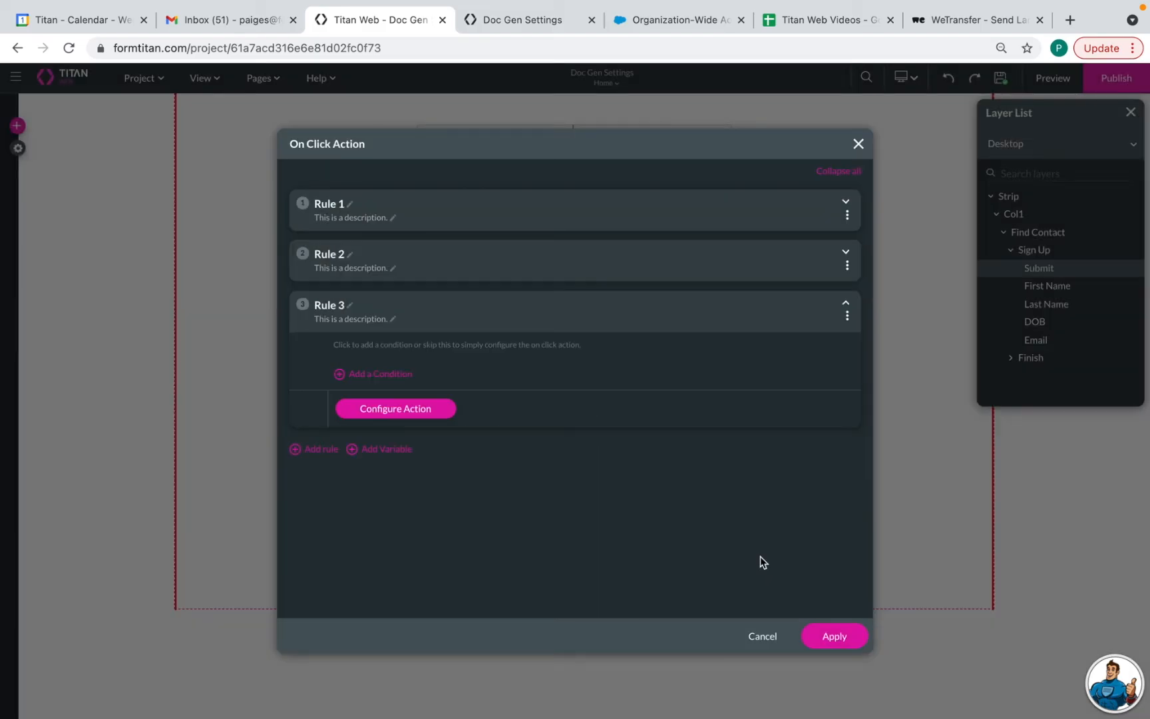
{"action": "left_click", "coordinate": [836, 640]}
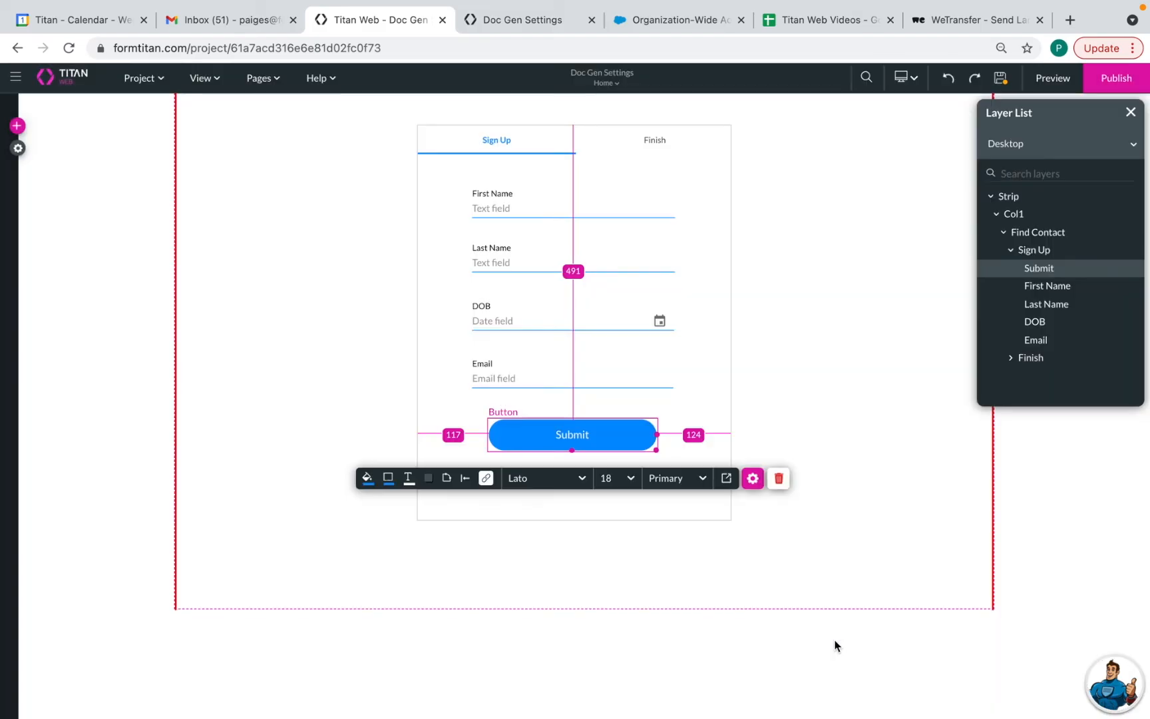
{"action": "left_click", "coordinate": [999, 77]}
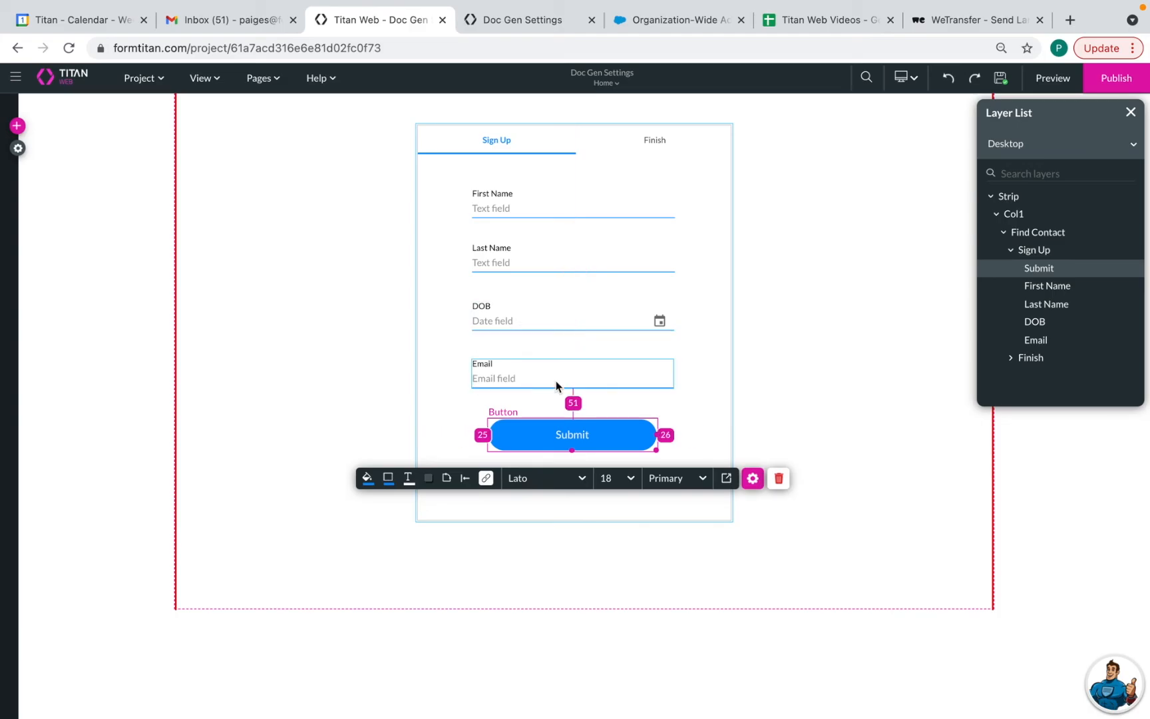
Preview the form and enter the test contact's first name and suggested last name
{"action": "left_click", "coordinate": [1052, 78]}
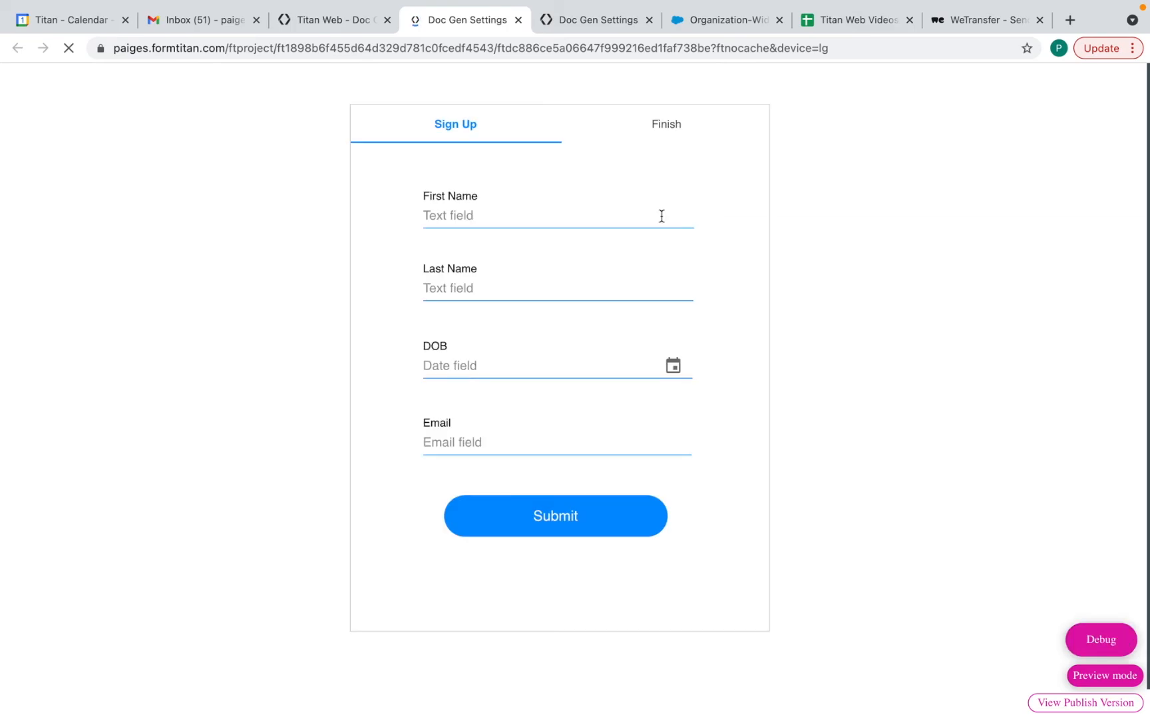
{"action": "left_click", "coordinate": [498, 219]}
{"action": "type", "text": "Bobby"}
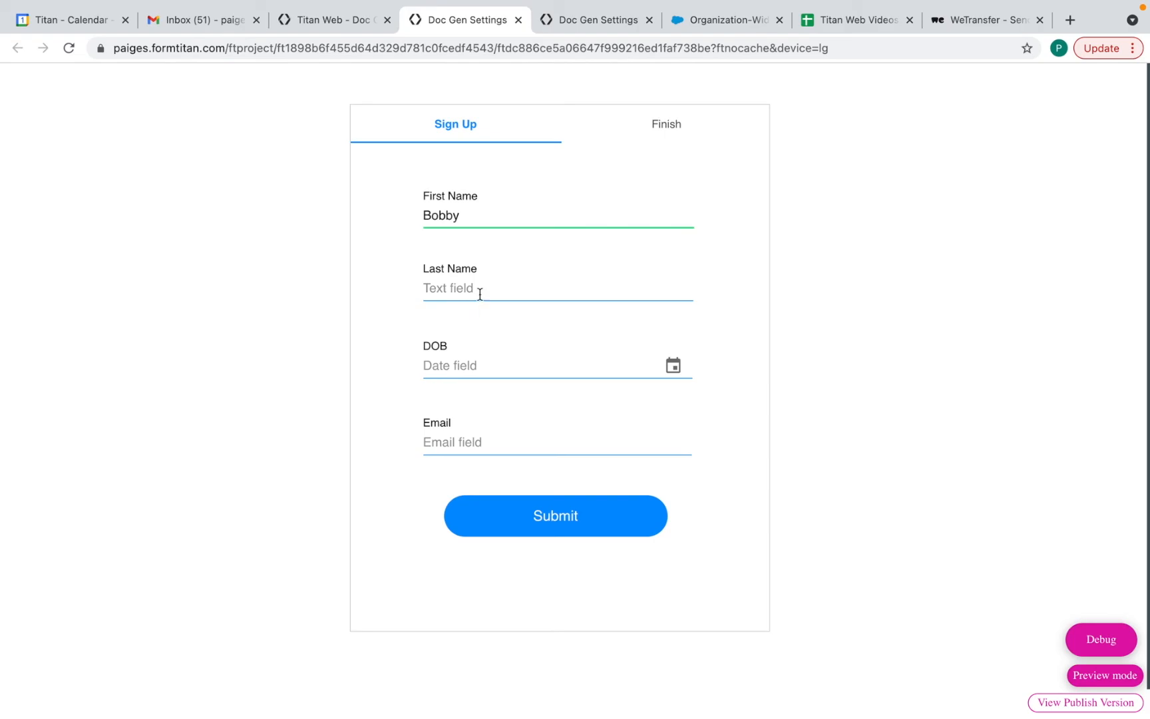
{"action": "left_click", "coordinate": [480, 294]}
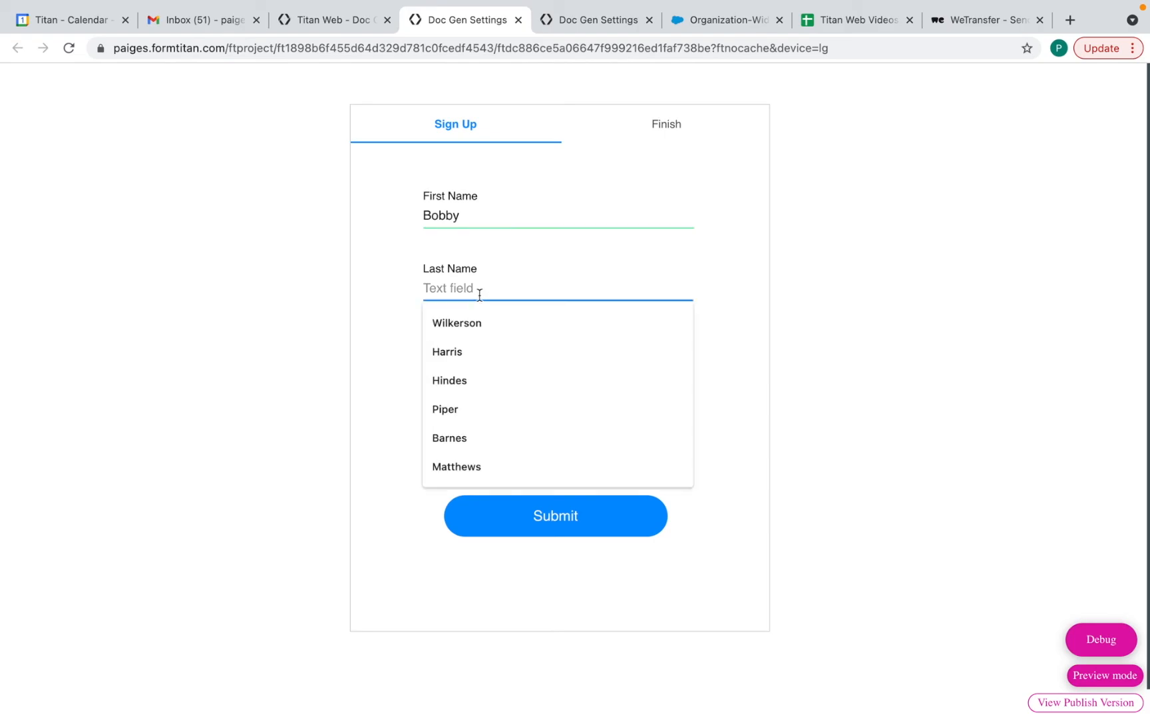
{"action": "left_click", "coordinate": [483, 323]}
Fill the DOB and email from suggestions, submit the form, and reload the Gmail inbox
{"action": "left_click", "coordinate": [467, 365]}
{"action": "left_click", "coordinate": [475, 404]}
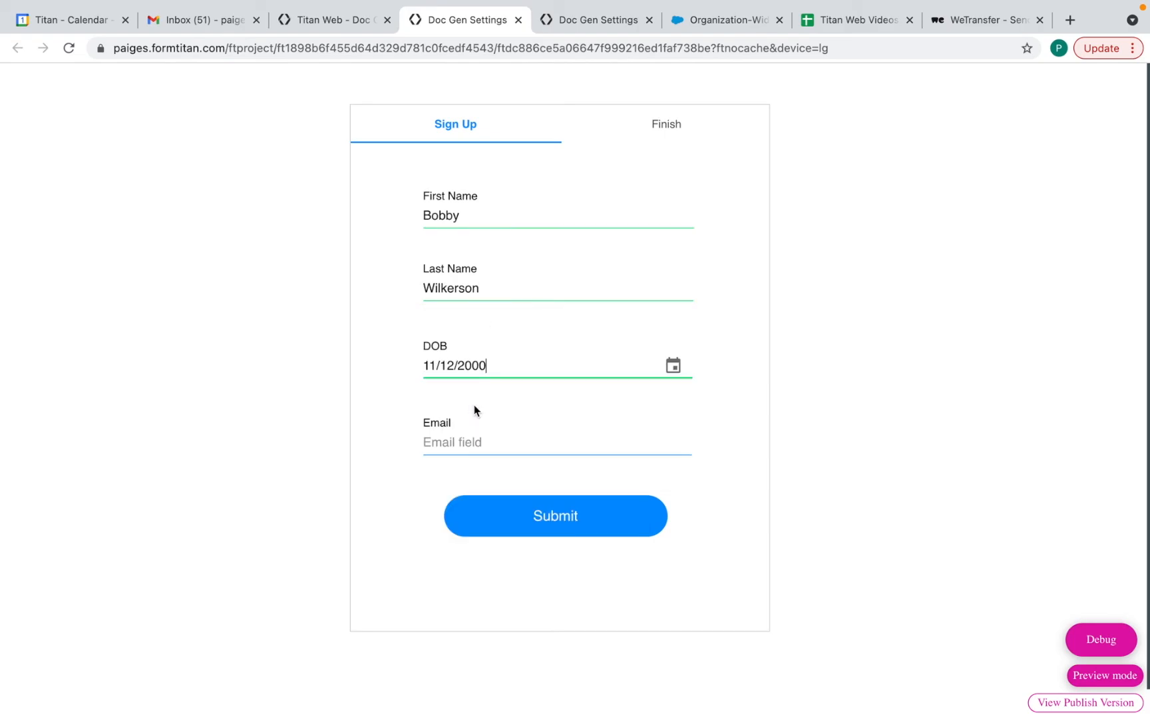
{"action": "left_click", "coordinate": [475, 440]}
{"action": "left_click", "coordinate": [495, 474]}
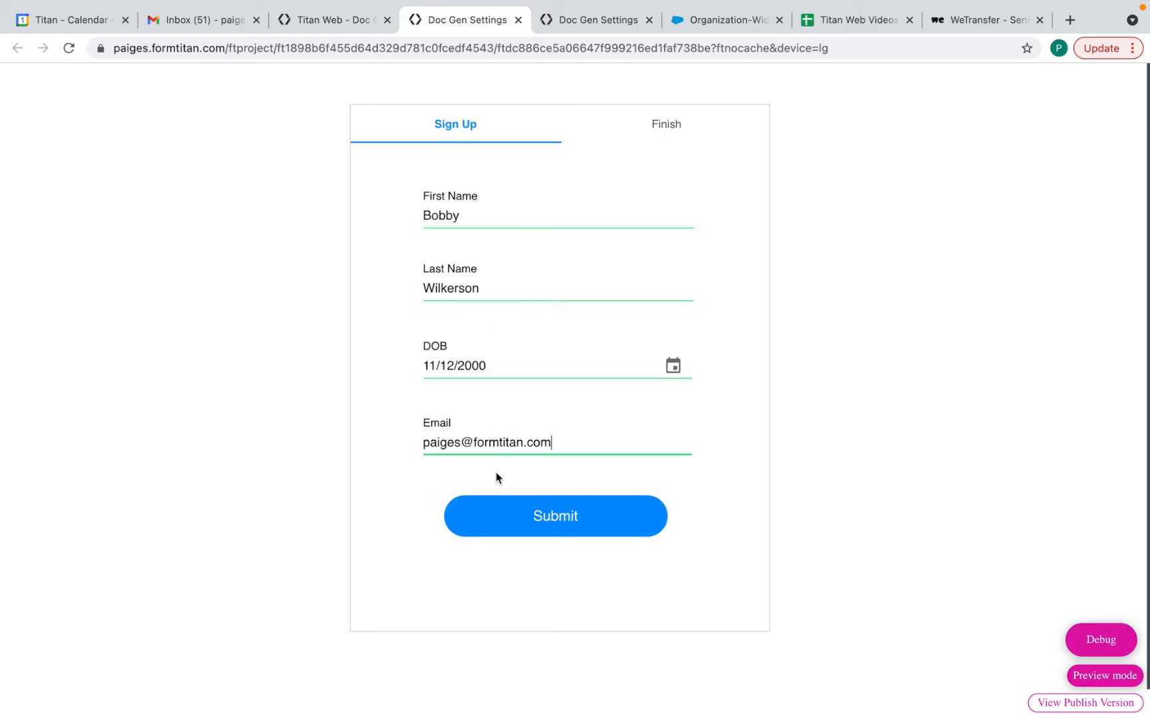
{"action": "left_click", "coordinate": [562, 521]}
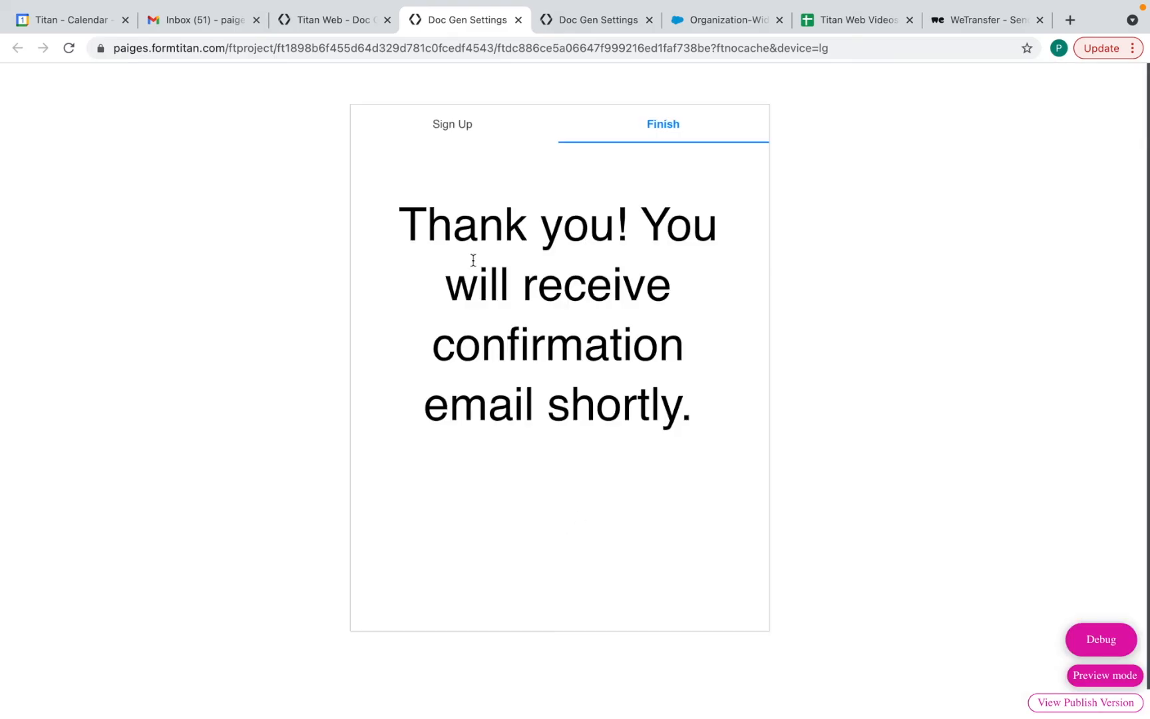
{"action": "left_click", "coordinate": [213, 30]}
{"action": "left_click", "coordinate": [65, 50]}
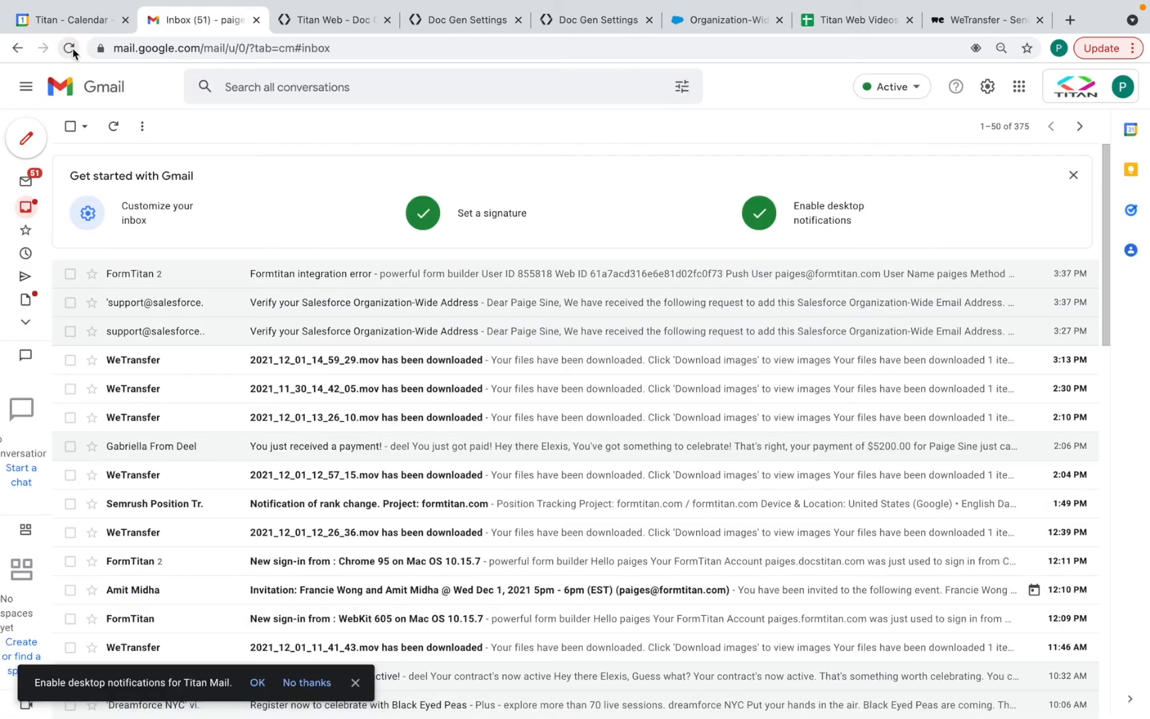
Open the new Registration Complete email, select its greeting text, and preview the terms PDF
{"action": "left_click", "coordinate": [69, 48]}
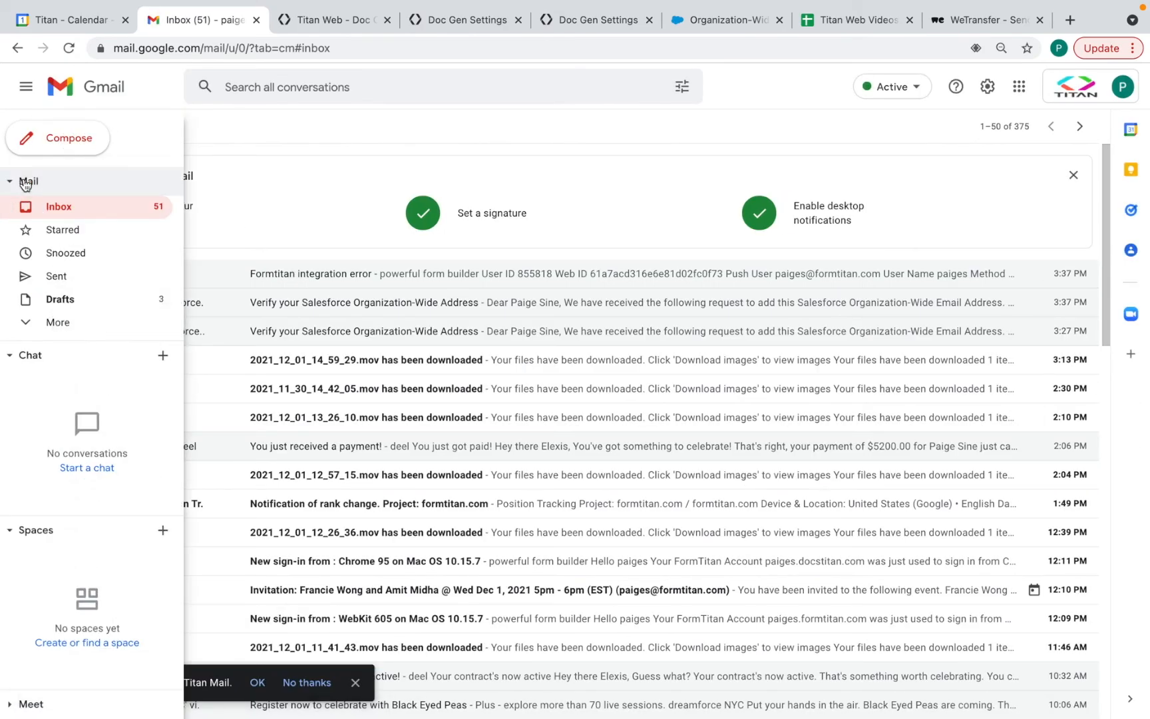
{"action": "left_click", "coordinate": [66, 209]}
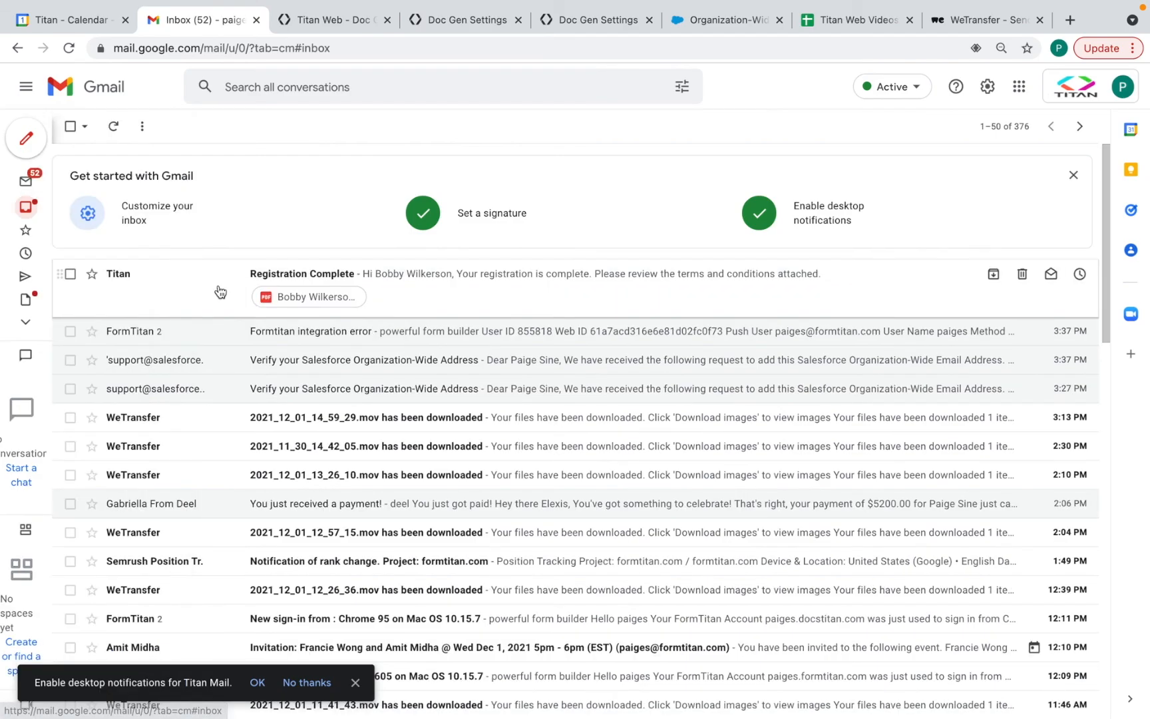
{"action": "left_click", "coordinate": [219, 292]}
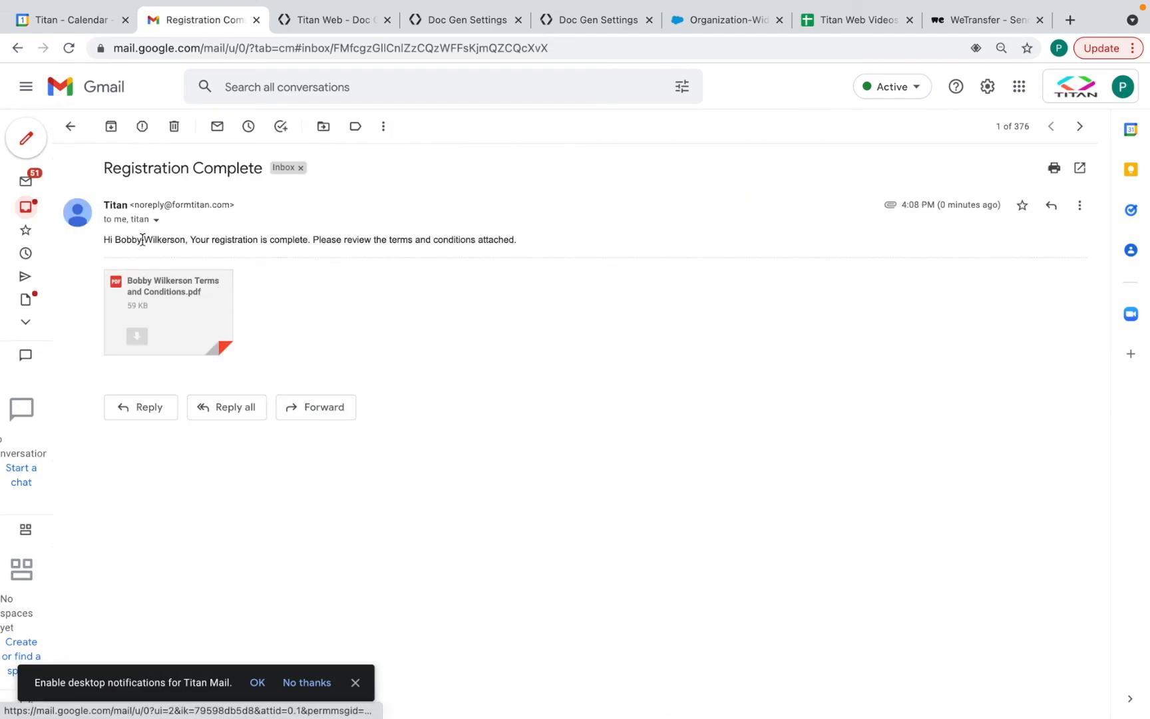
{"action": "left_click_drag", "start_coordinate": [111, 240], "coordinate": [233, 256]}
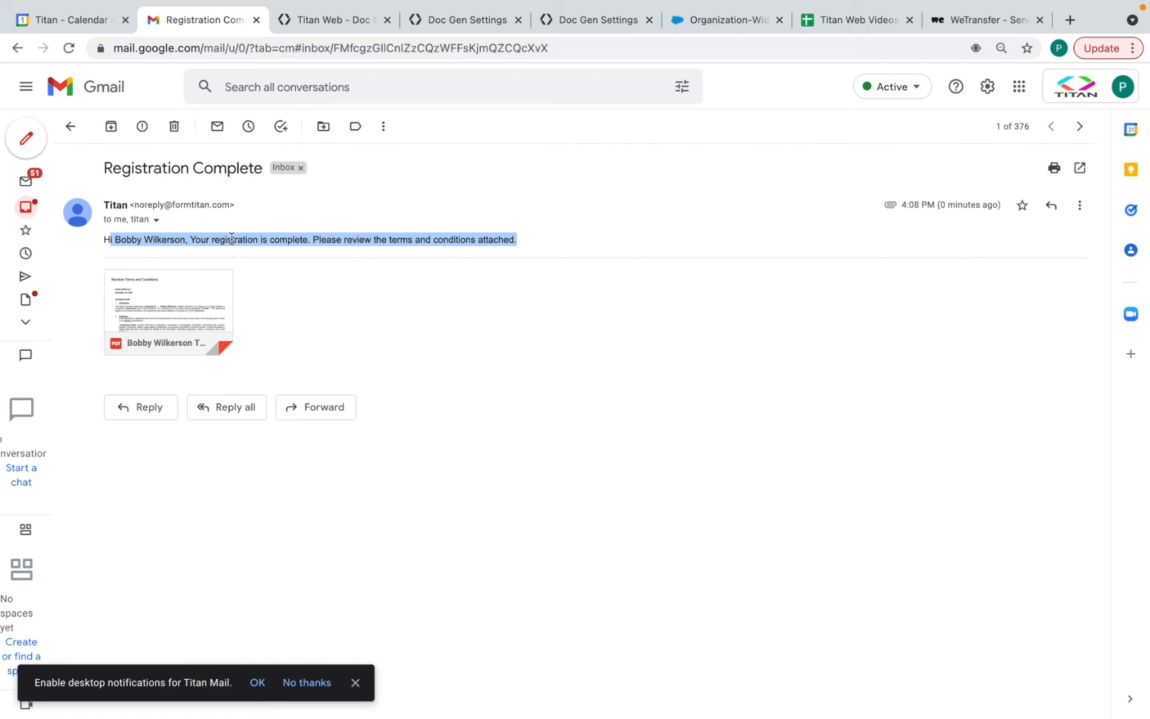
{"action": "triple_click", "coordinate": [266, 244]}
{"action": "left_click", "coordinate": [196, 304]}
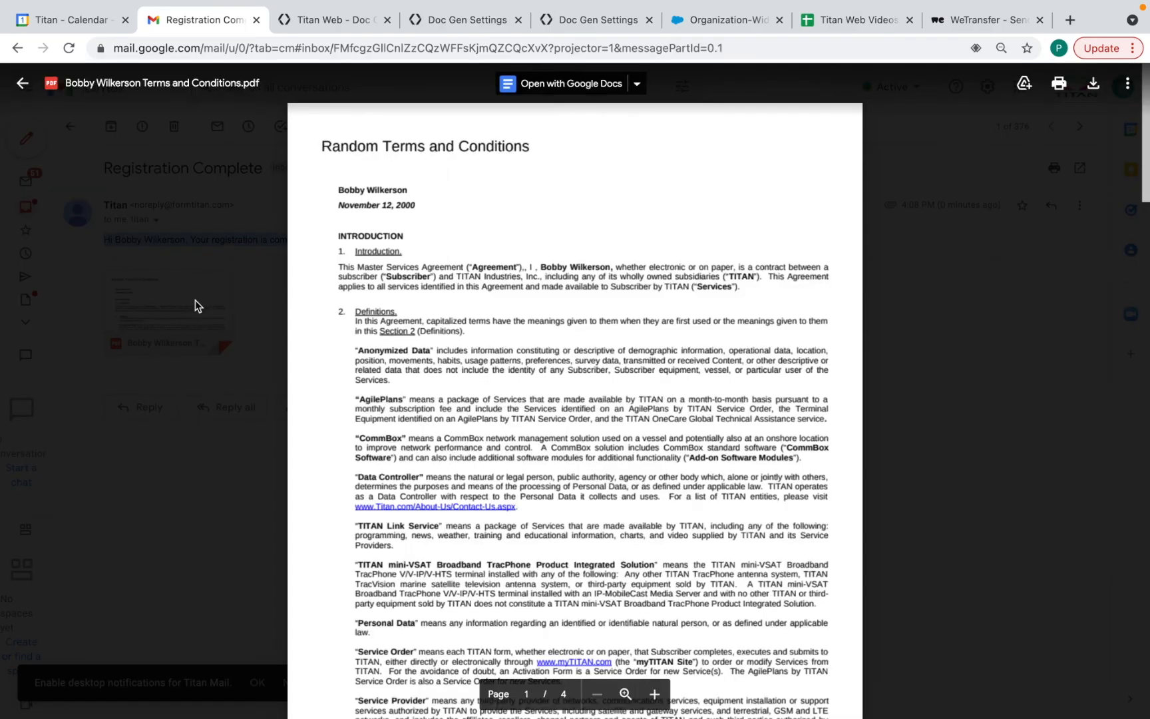
Highlight the PDF's file name and the contact's name in the agreement, then close the preview
{"action": "triple_click", "coordinate": [266, 81]}
{"action": "left_click", "coordinate": [278, 88]}
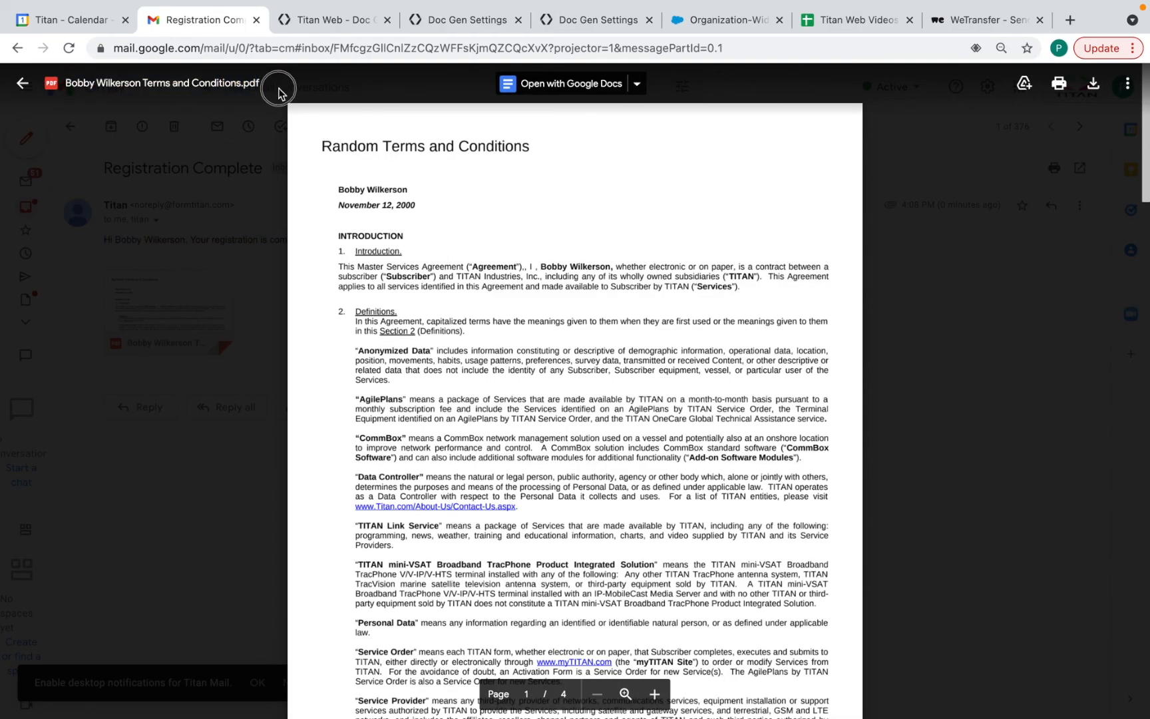
{"action": "left_click_drag", "start_coordinate": [67, 87], "coordinate": [240, 89]}
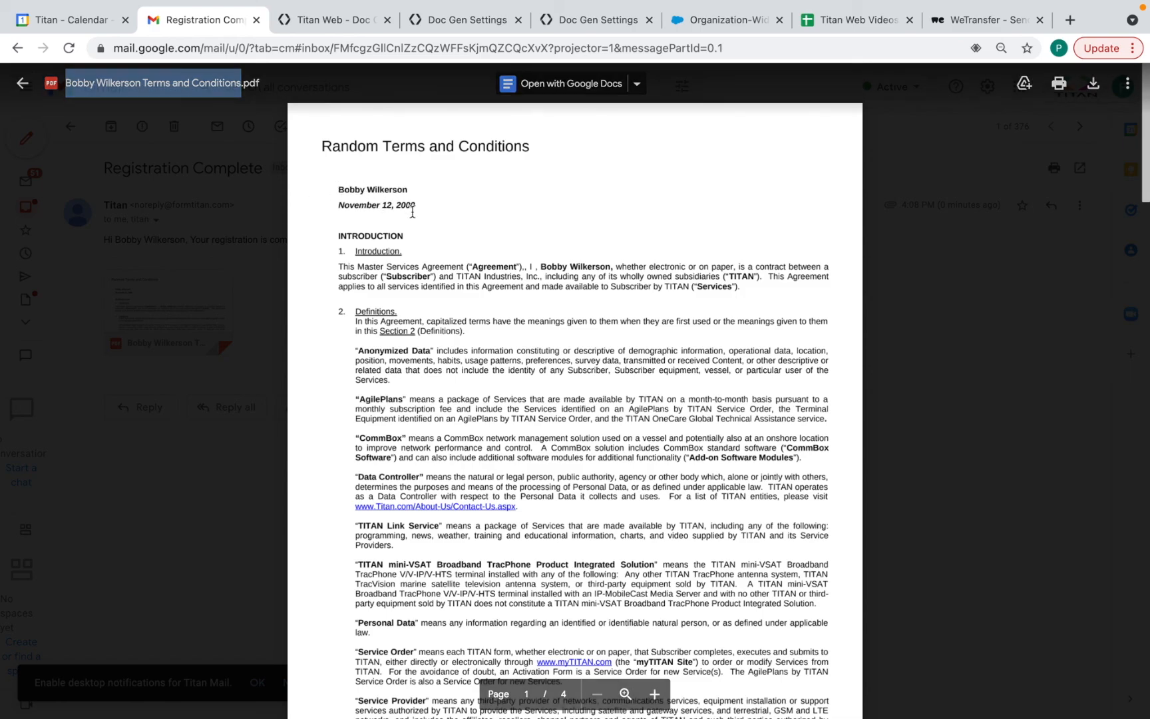
{"action": "left_click_drag", "start_coordinate": [543, 265], "coordinate": [633, 264]}
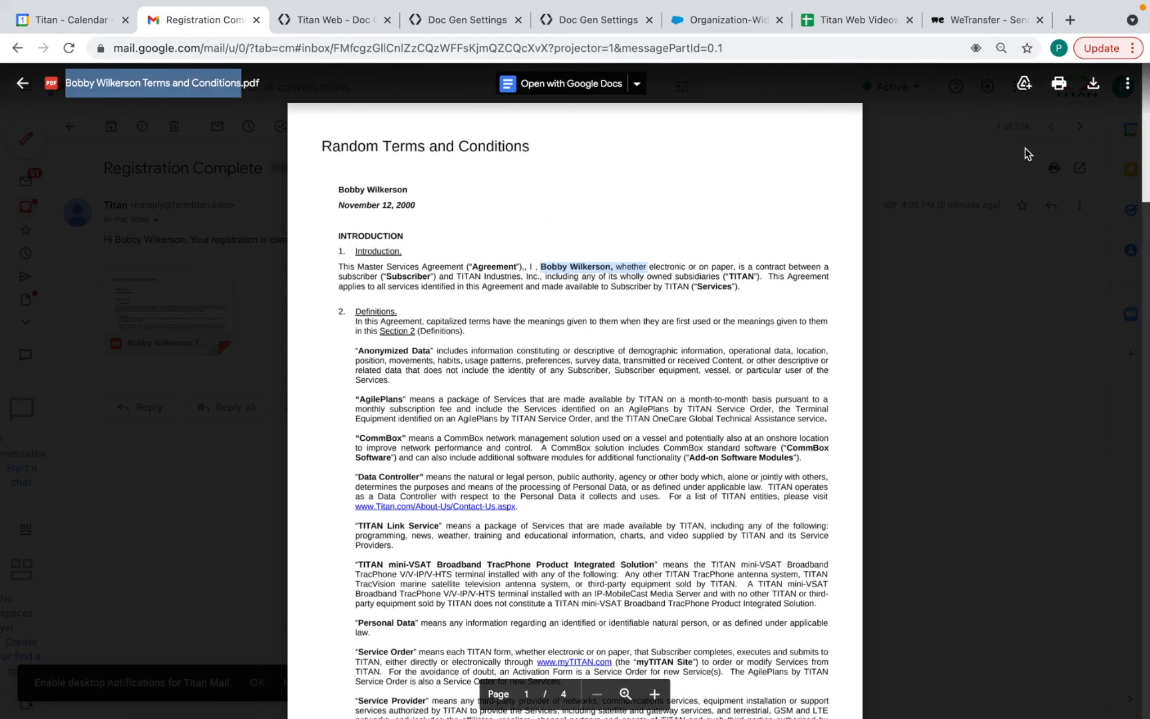
{"action": "left_click", "coordinate": [20, 86]}
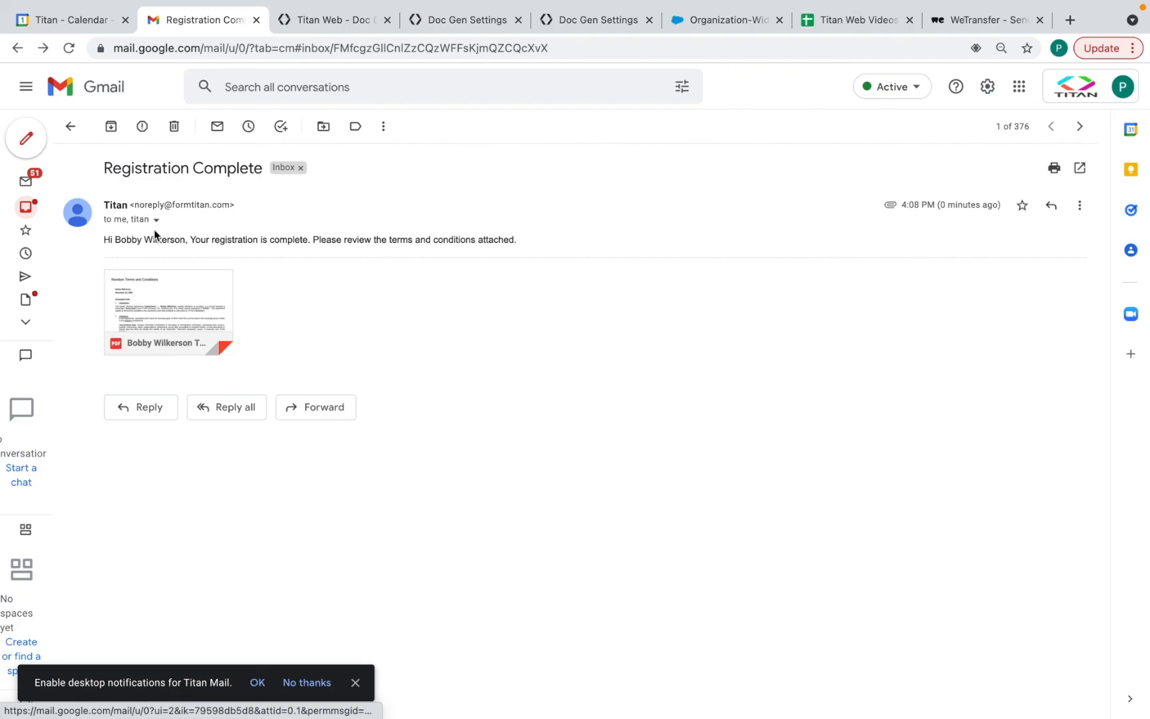
Start a reply, inspect the cc address in the message details, then return to the Titan Web editor
{"action": "left_click", "coordinate": [155, 411]}
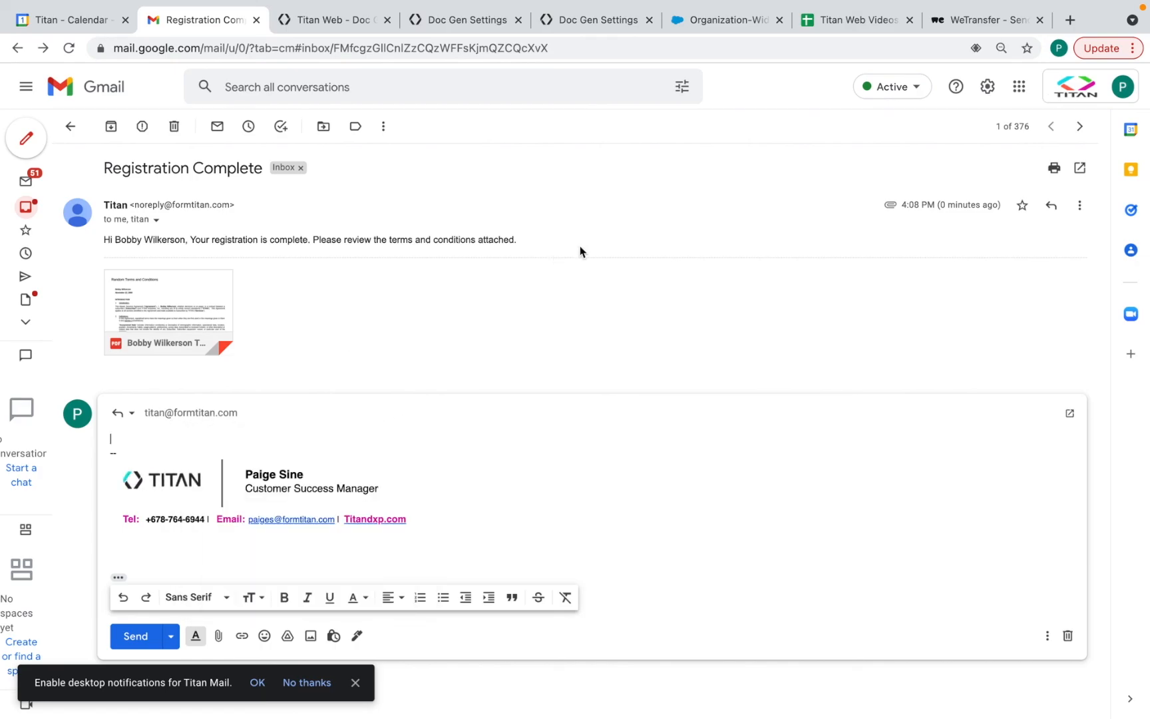
{"action": "left_click", "coordinate": [155, 221]}
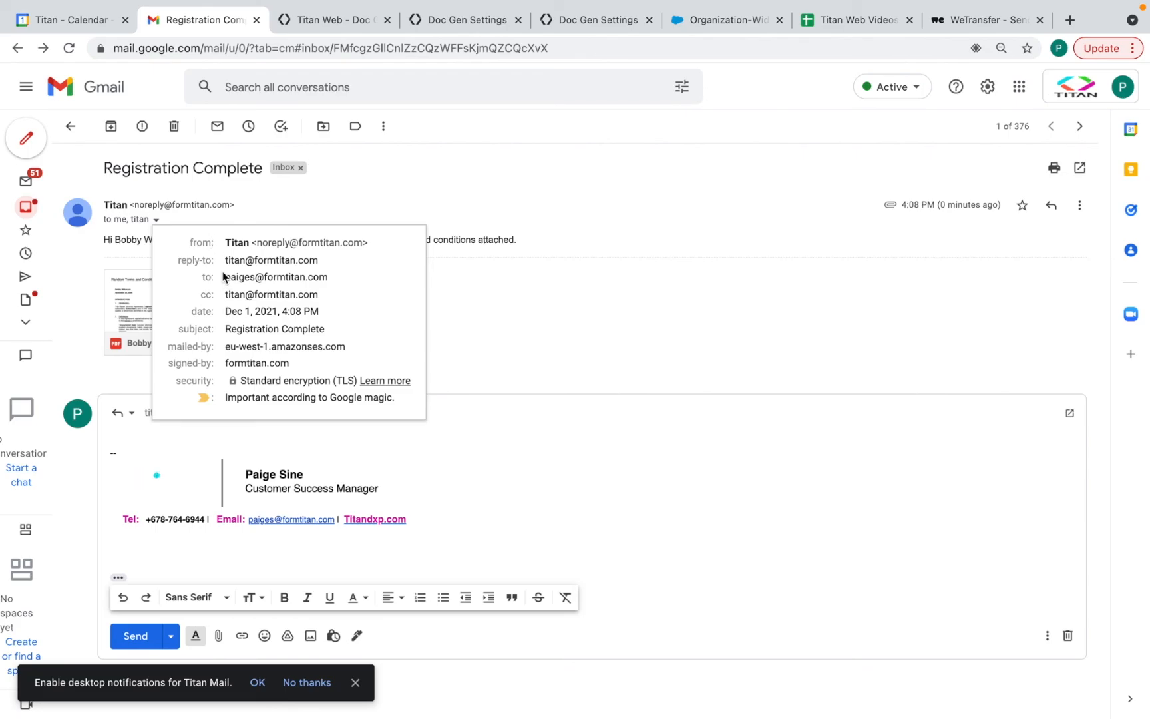
{"action": "left_click_drag", "start_coordinate": [224, 294], "coordinate": [329, 296]}
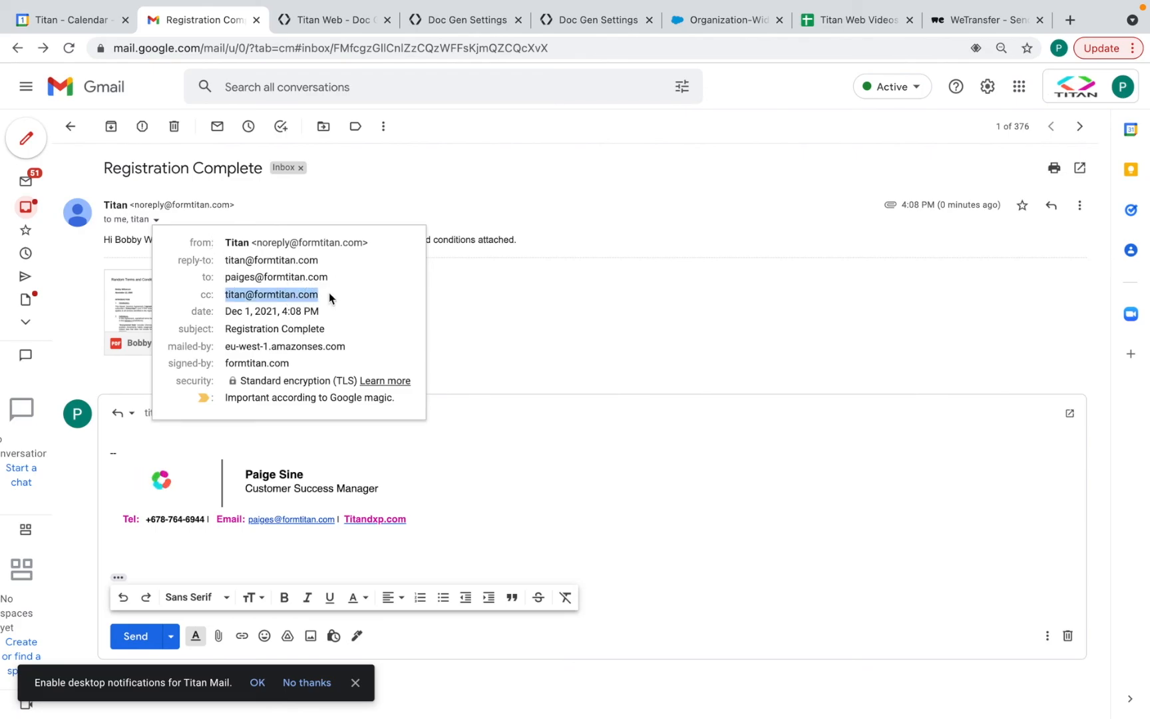
{"action": "left_click", "coordinate": [492, 327]}
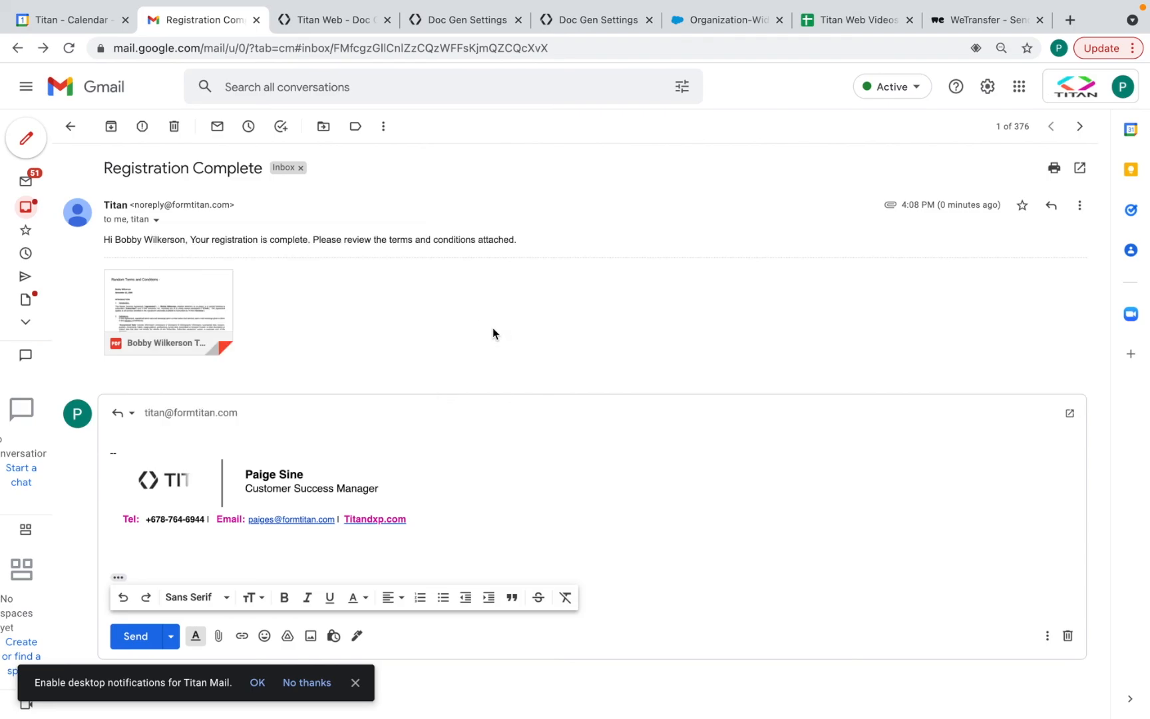
{"action": "left_click", "coordinate": [339, 22]}
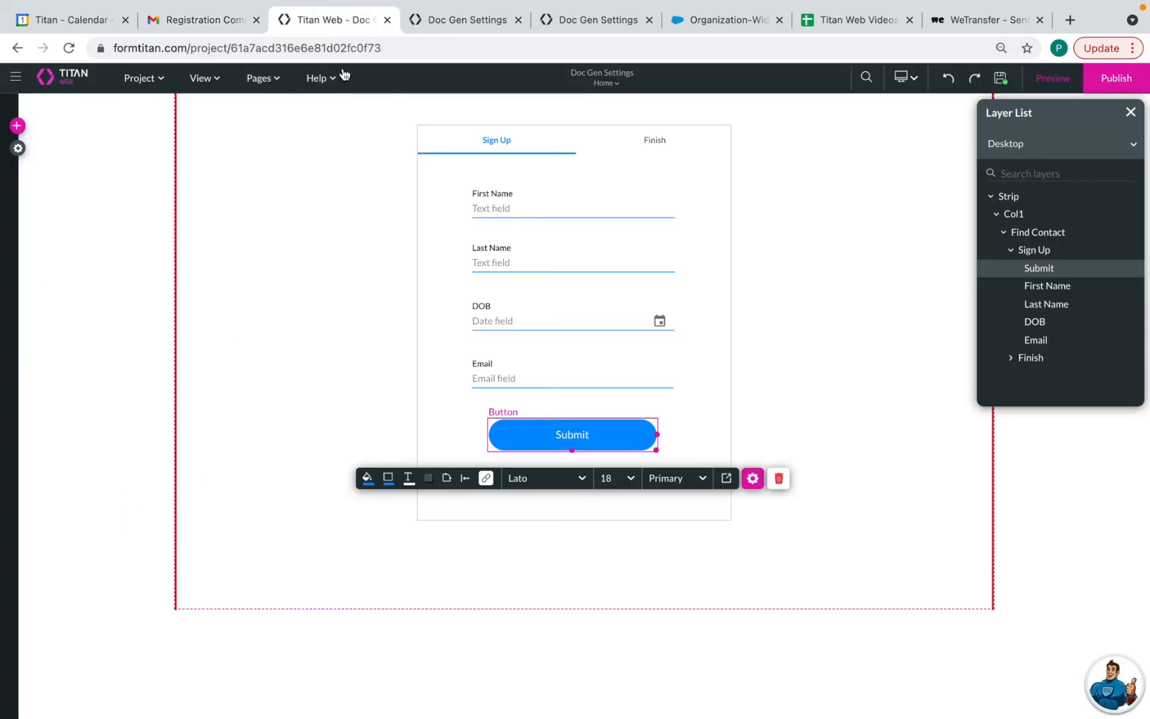